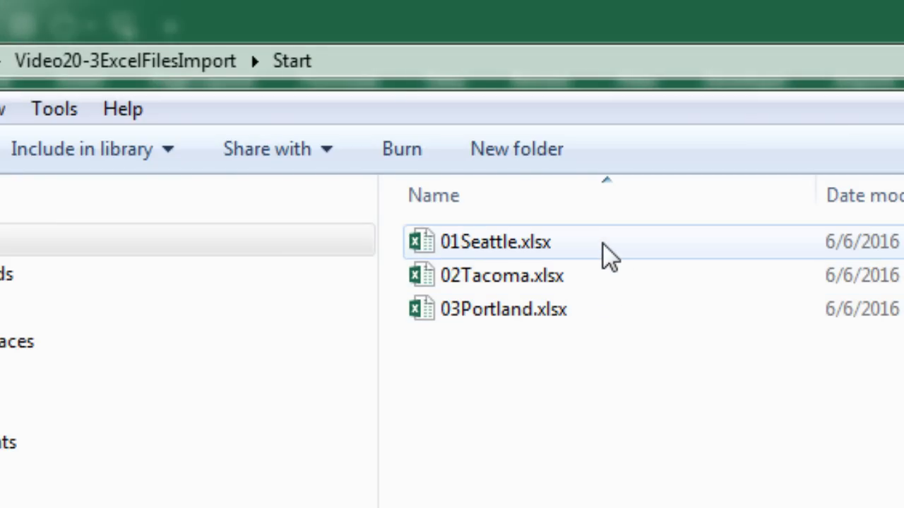
Open 01Seattle.xlsx and examine the extent of the Seattle sheet's sales data, widening the Date column to read the dates
{"action": "double_click", "coordinate": [461, 252]}
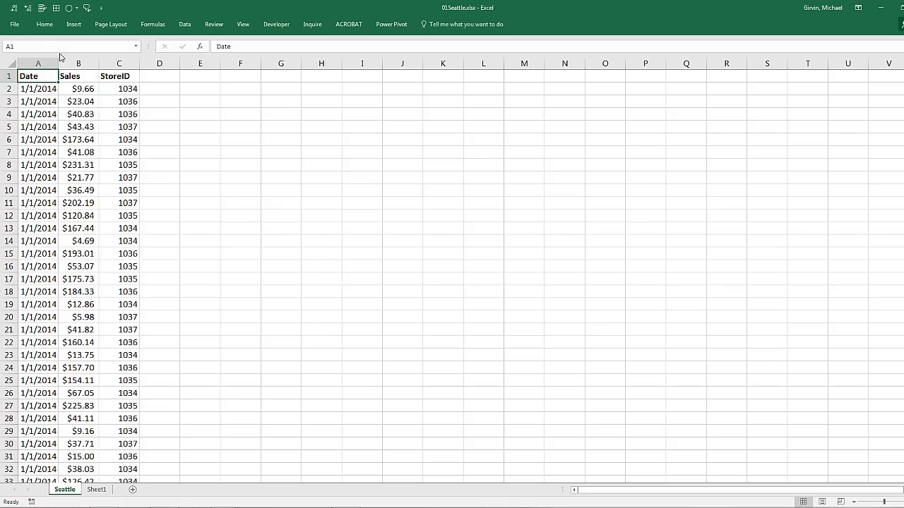
{"action": "left_click", "coordinate": [39, 103]}
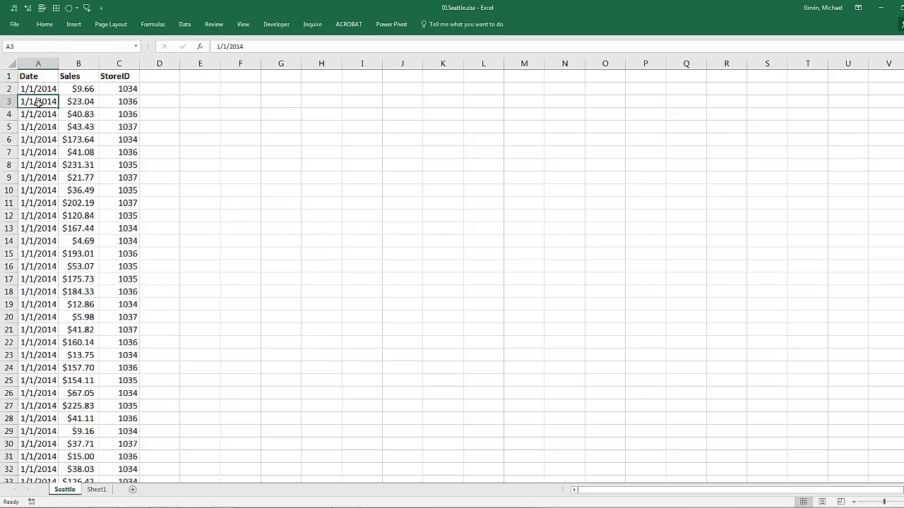
{"action": "key", "text": "ctrl+Down"}
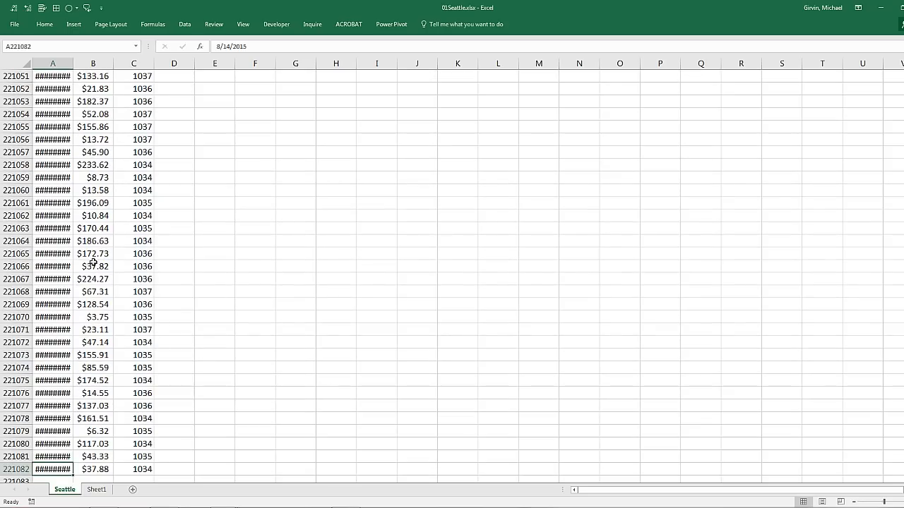
{"action": "scroll", "coordinate": [93, 264], "scroll_direction": "down", "scroll_amount": 2}
{"action": "left_click_drag", "start_coordinate": [73, 63], "coordinate": [91, 63]}
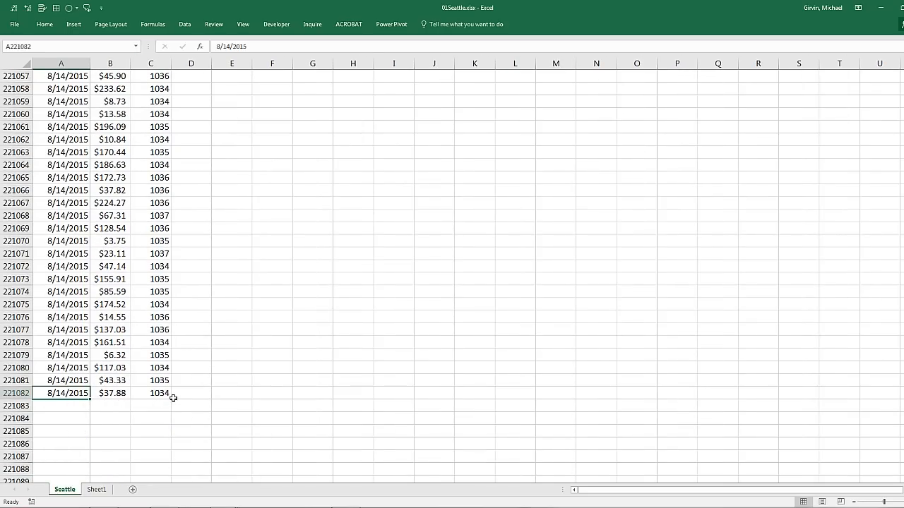
{"action": "key", "text": "ctrl+Up"}
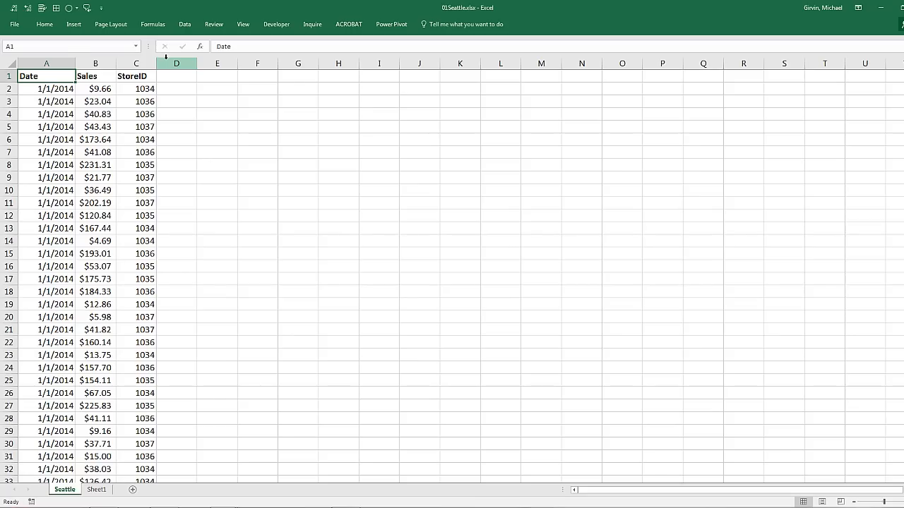
{"action": "left_click", "coordinate": [184, 24]}
{"action": "left_click", "coordinate": [150, 57]}
{"action": "mouse_move", "coordinate": [183, 78]}
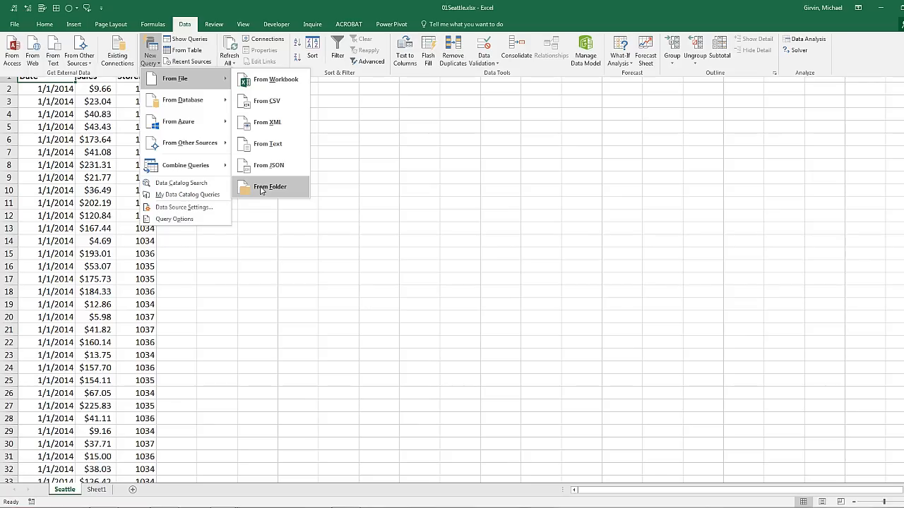
{"action": "key", "text": "Escape"}
{"action": "key", "text": "Escape"}
{"action": "key", "text": "Escape"}
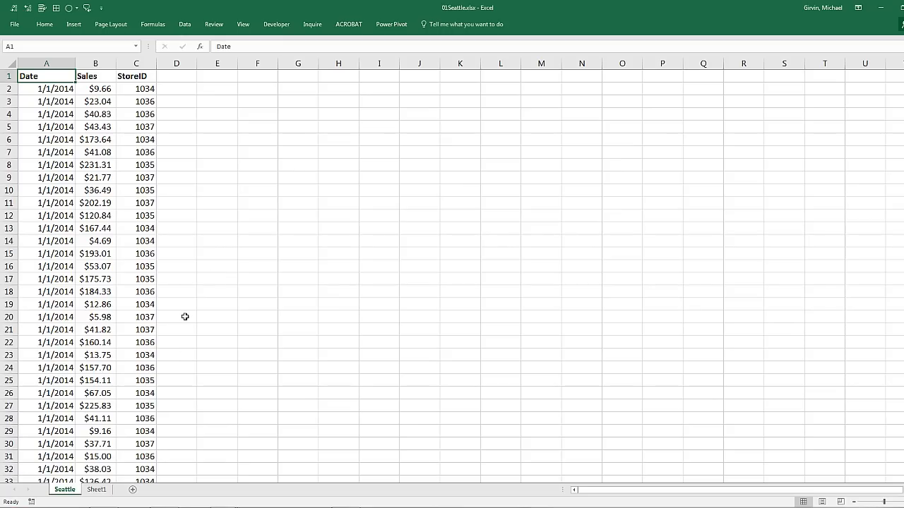
Inspect the SalesDN range on Sheet1, close 01Seattle.xlsx without saving, and return to the Start folder
{"action": "left_click", "coordinate": [104, 490]}
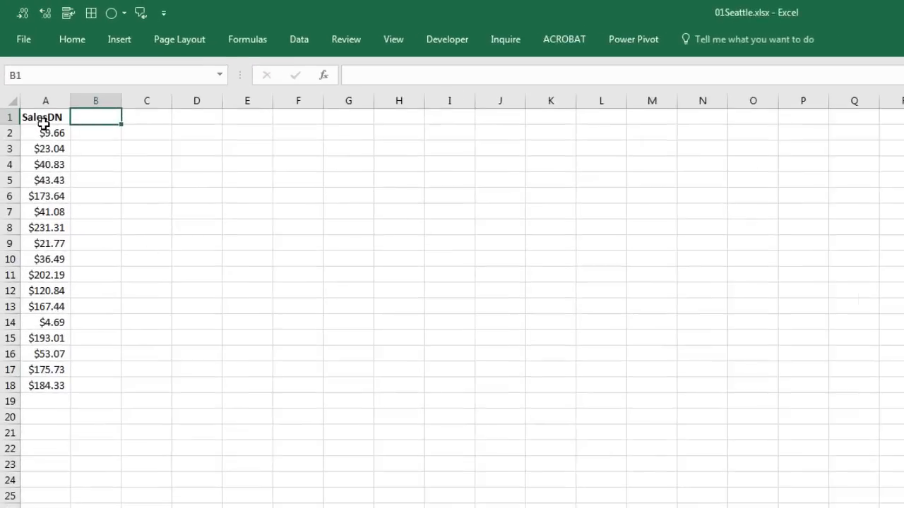
{"action": "left_click_drag", "start_coordinate": [25, 81], "coordinate": [37, 175]}
{"action": "left_click_drag", "start_coordinate": [65, 302], "coordinate": [66, 409]}
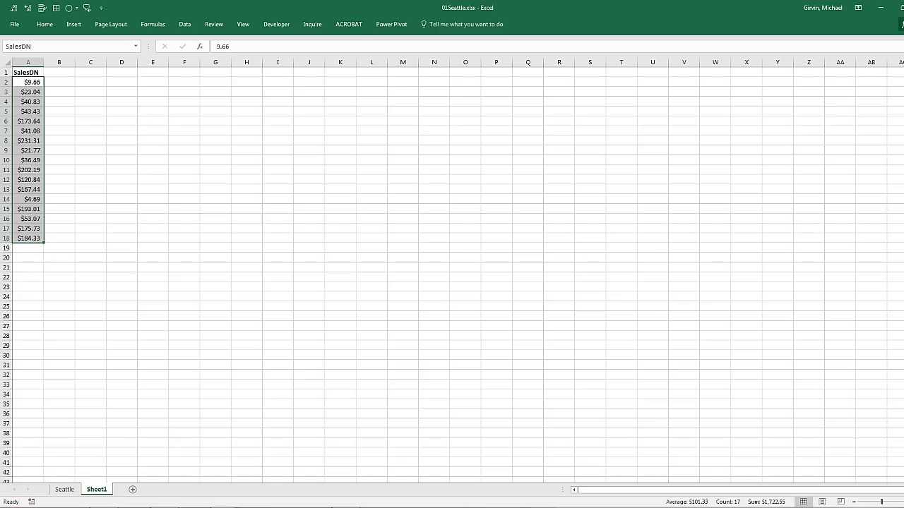
{"action": "key", "text": "ctrl+w"}
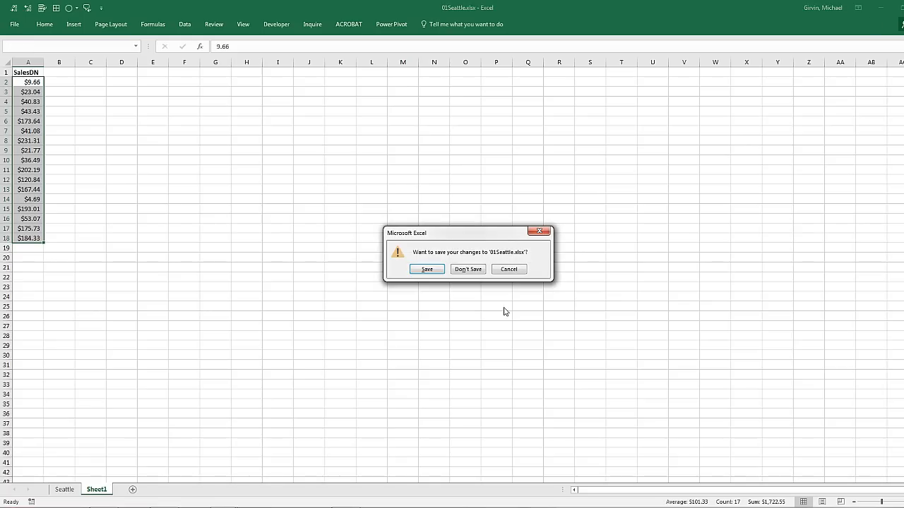
{"action": "left_click", "coordinate": [468, 269]}
{"action": "key", "text": "alt+Tab"}
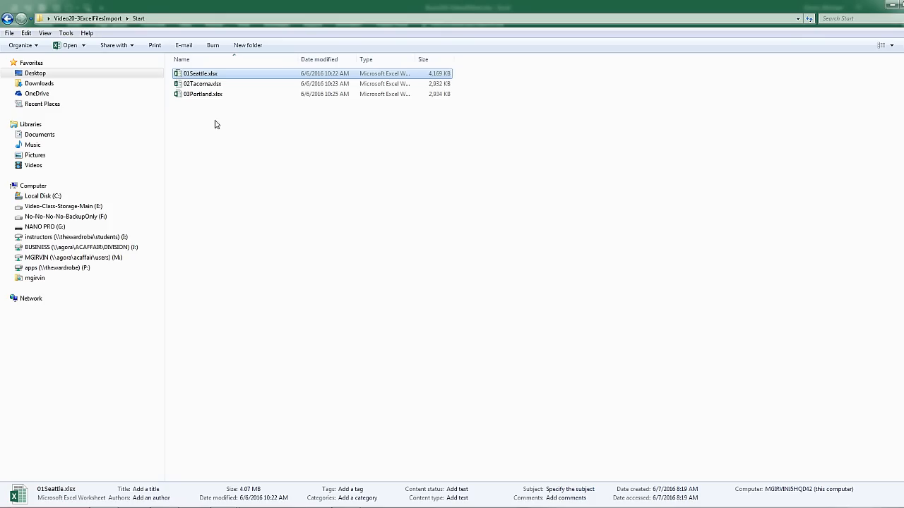
Open 02Tacoma.xlsx to check its hidden sheets, and open 03Portland.xlsx to view its Sheet2
{"action": "double_click", "coordinate": [202, 84]}
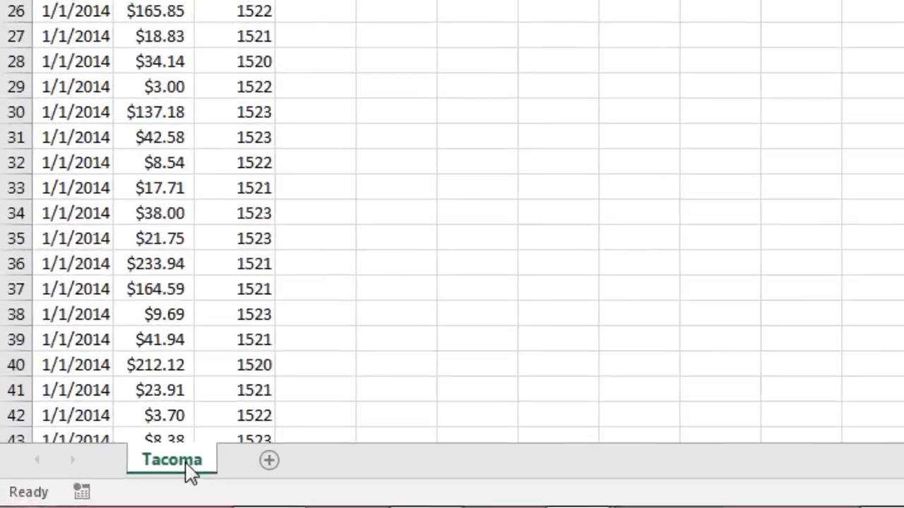
{"action": "right_click", "coordinate": [72, 491]}
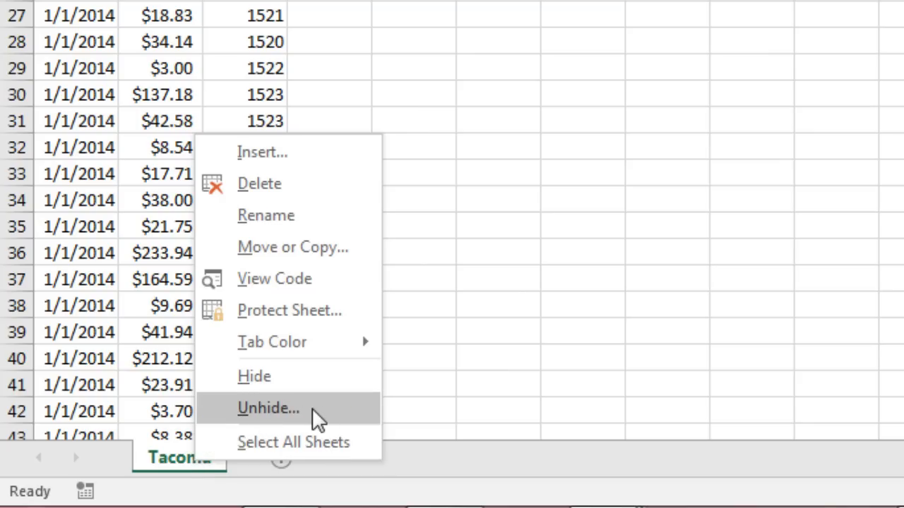
{"action": "left_click", "coordinate": [283, 409]}
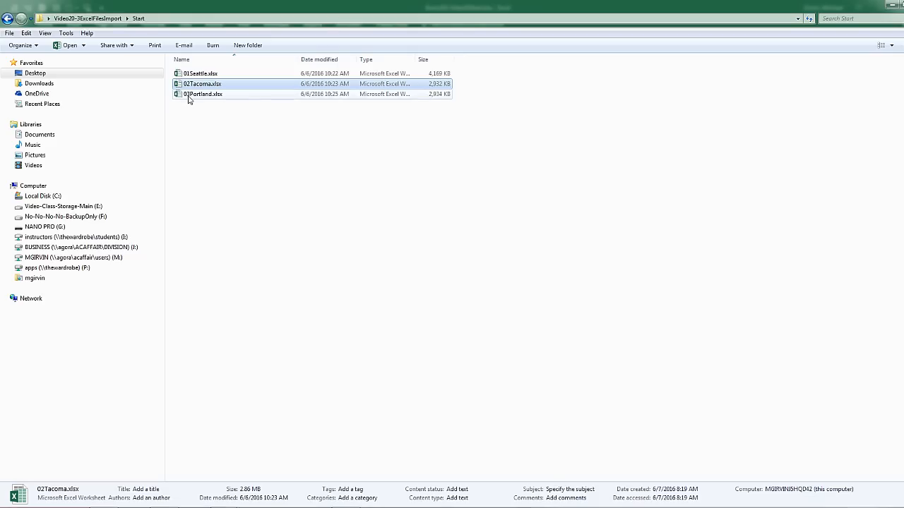
{"action": "double_click", "coordinate": [189, 94]}
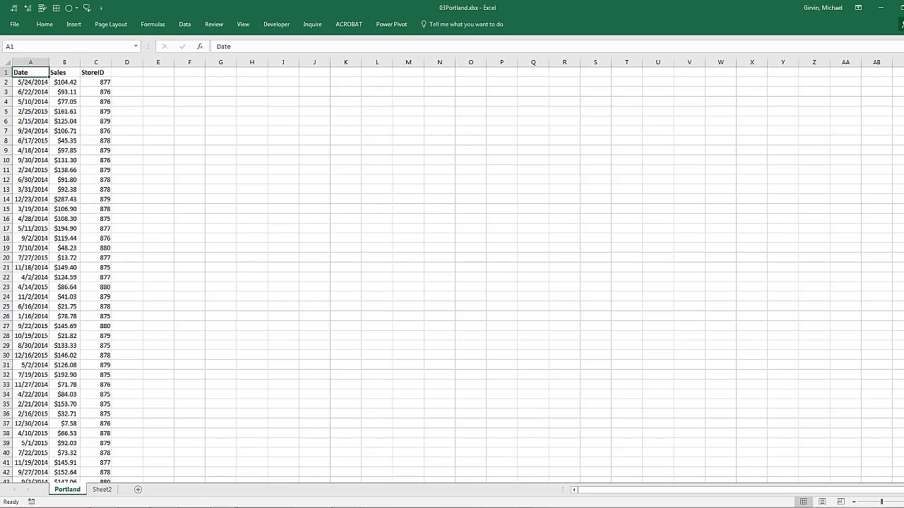
{"action": "left_click", "coordinate": [108, 491]}
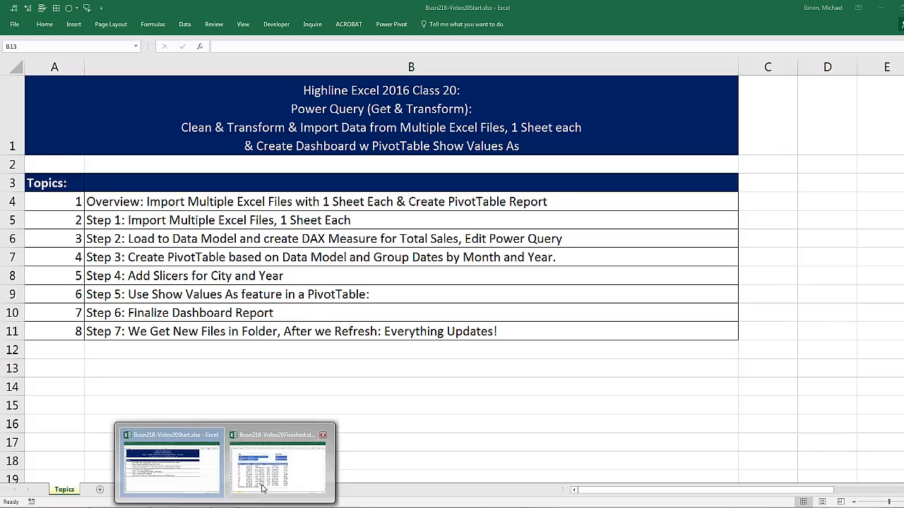
Preview the report in Busn218-Video20Finished.xlsx, filtering it by year 2014 and city SanFrancisco
{"action": "left_click", "coordinate": [323, 435]}
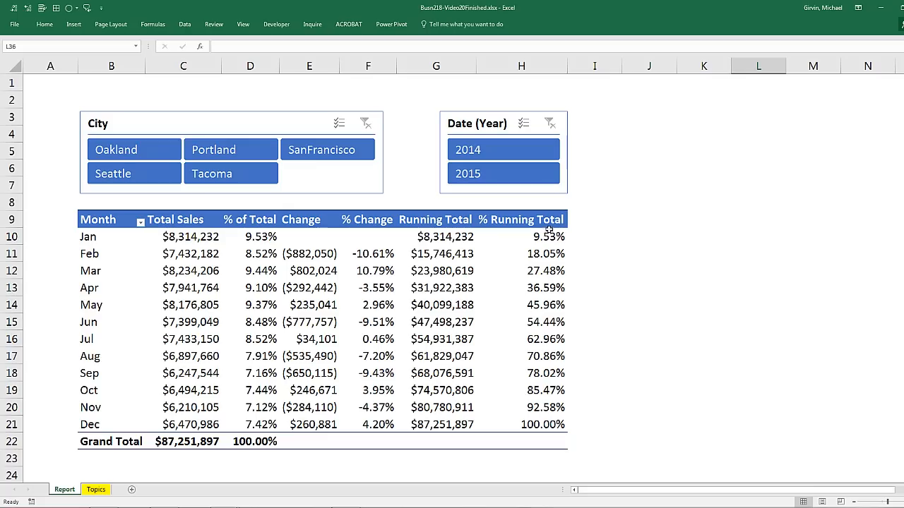
{"action": "left_click", "coordinate": [510, 156]}
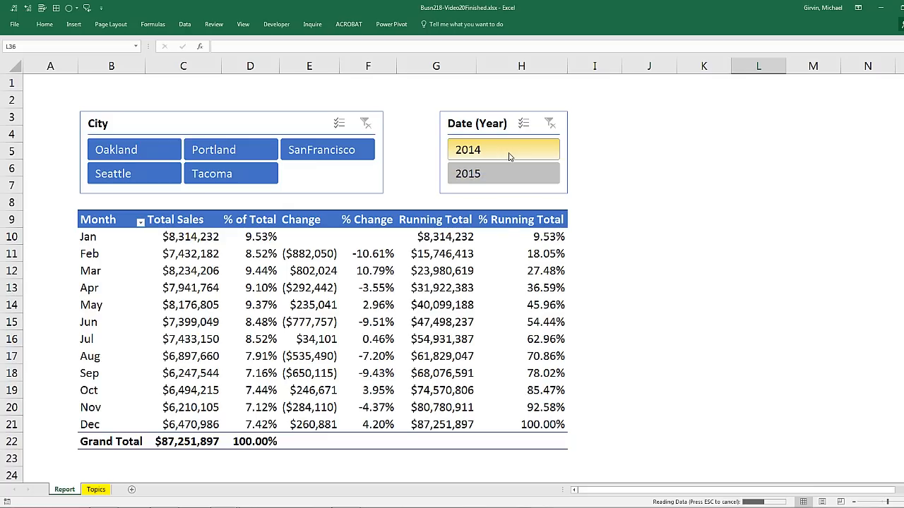
{"action": "left_click", "coordinate": [352, 151]}
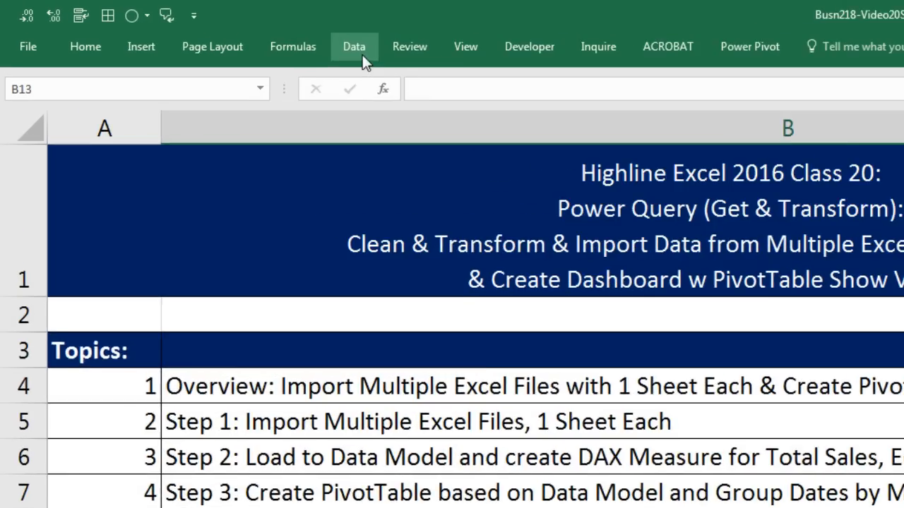
Create a new query from the Start folder inside Video20-3ExcelFilesImport and open it for editing
{"action": "left_click", "coordinate": [184, 24]}
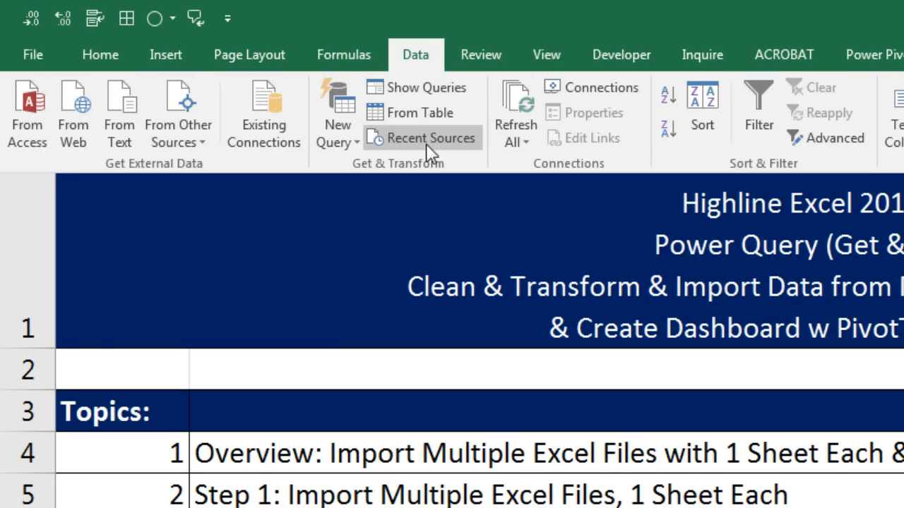
{"action": "left_click", "coordinate": [359, 144]}
{"action": "mouse_move", "coordinate": [377, 178]}
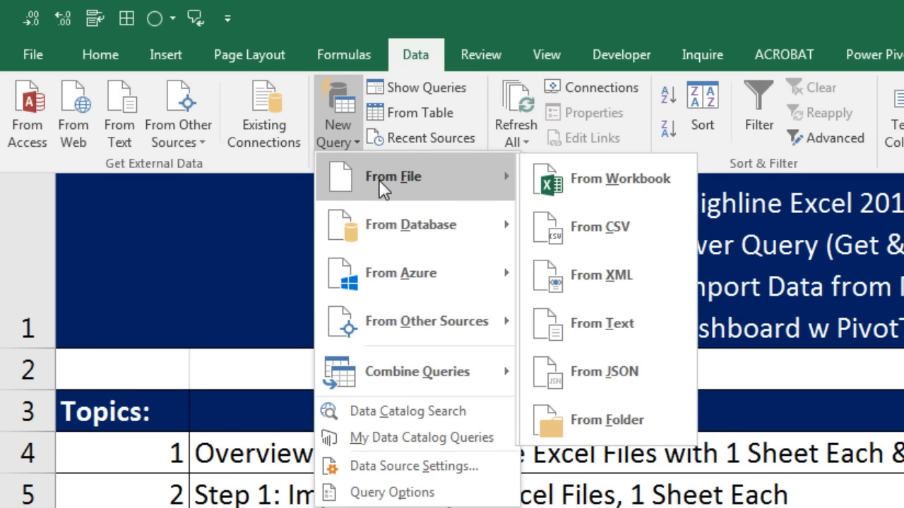
{"action": "left_click", "coordinate": [606, 417]}
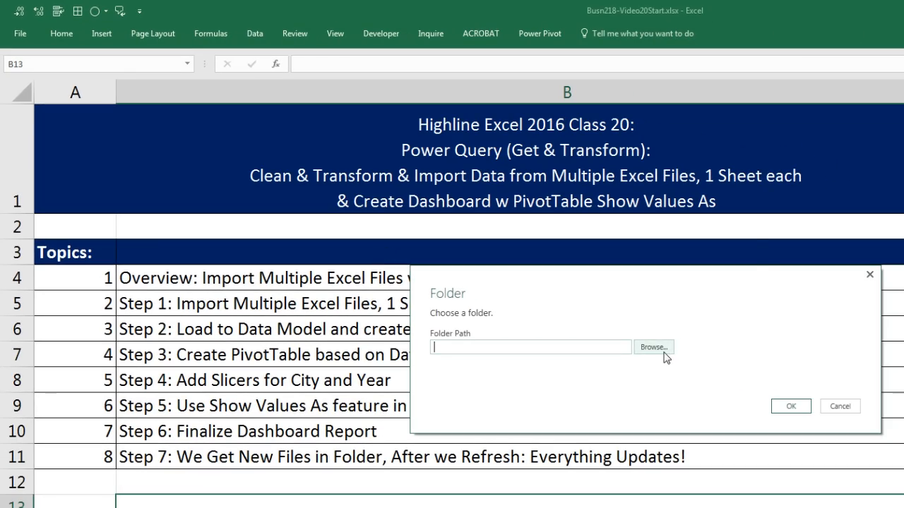
{"action": "left_click", "coordinate": [668, 350]}
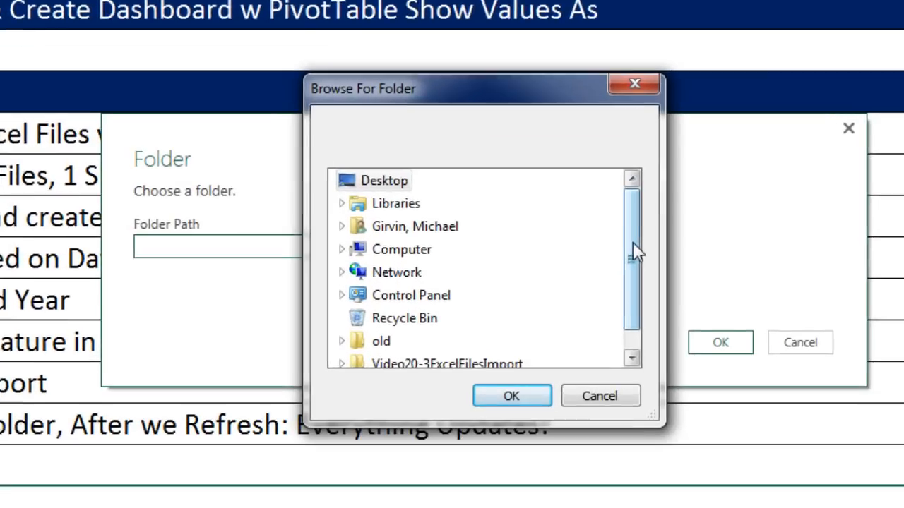
{"action": "left_click_drag", "start_coordinate": [683, 305], "coordinate": [685, 342]}
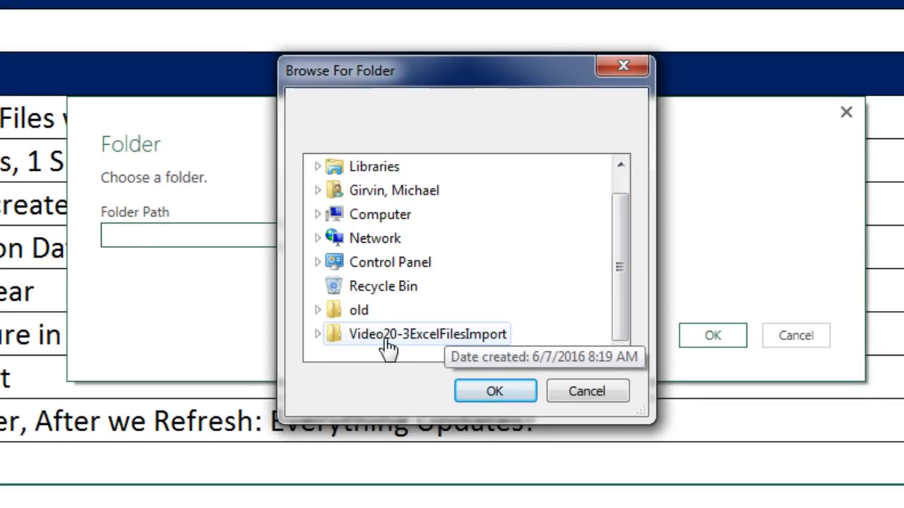
{"action": "left_click", "coordinate": [318, 334]}
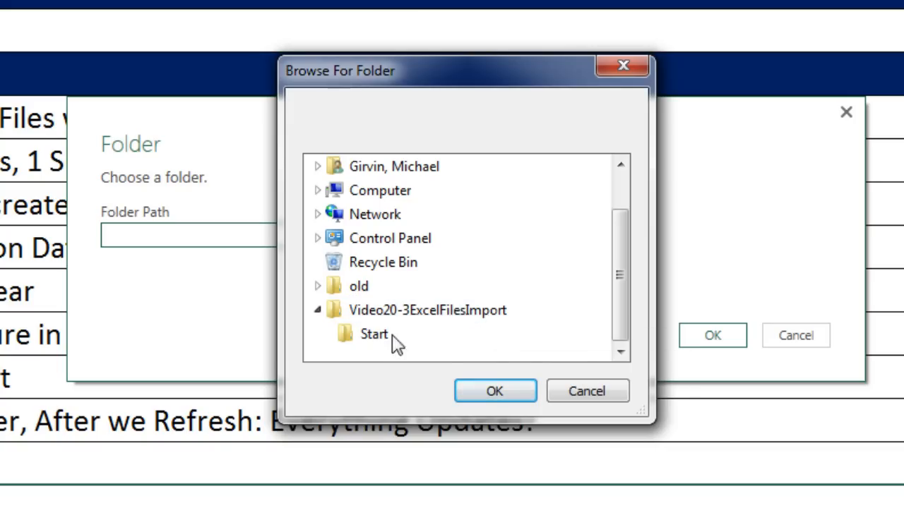
{"action": "left_click", "coordinate": [374, 336]}
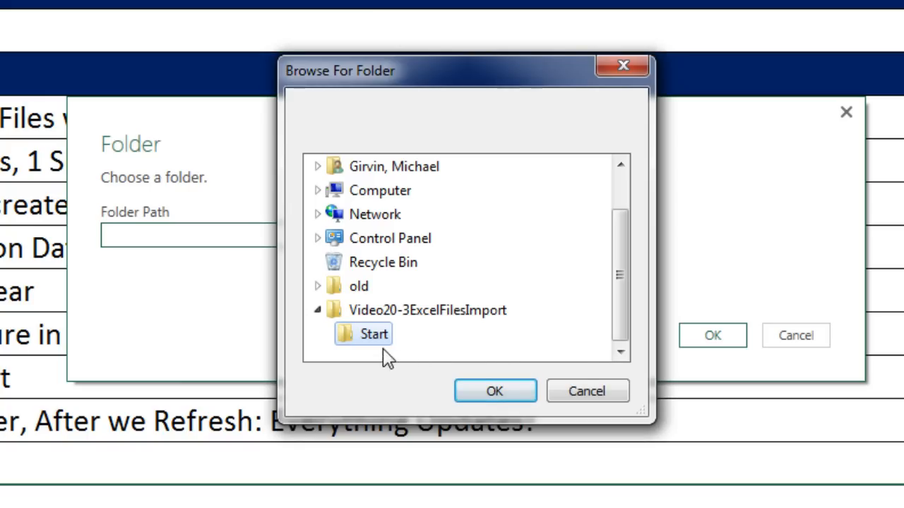
{"action": "left_click", "coordinate": [508, 391]}
{"action": "left_click", "coordinate": [712, 337]}
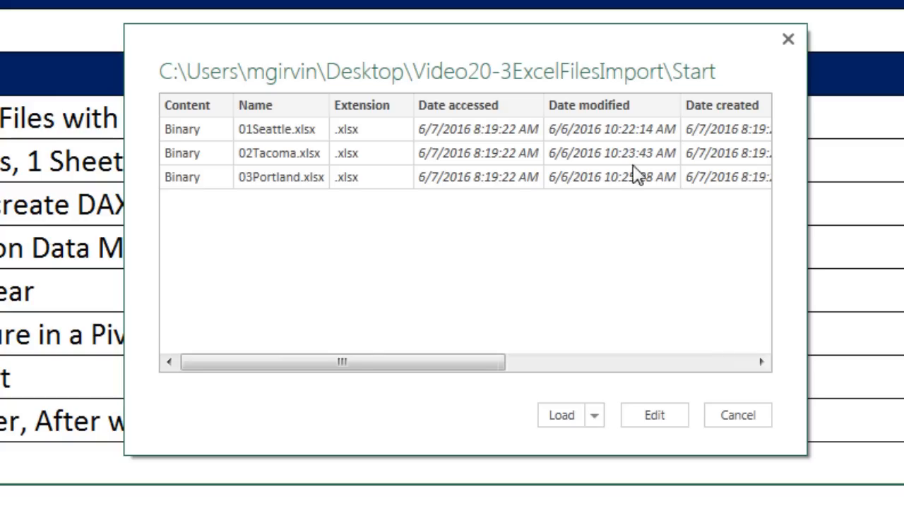
{"action": "left_click", "coordinate": [654, 417]}
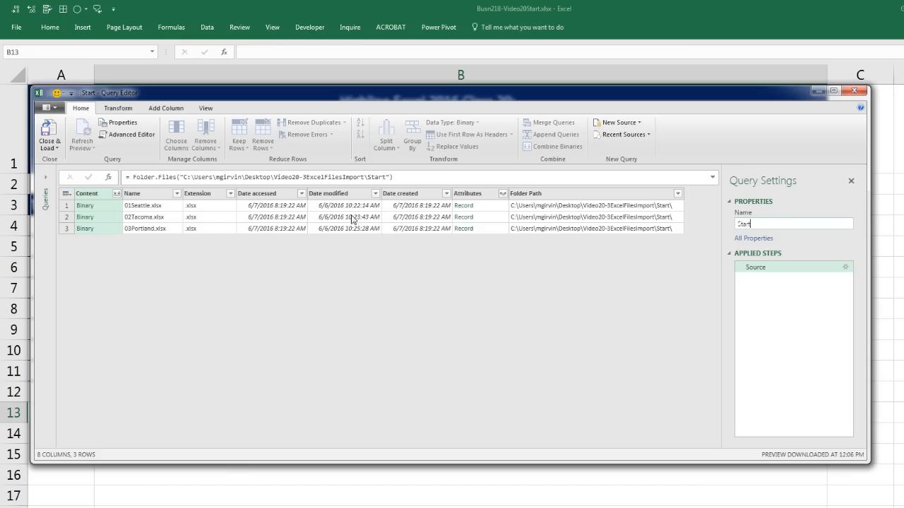
Rename the query as CityExcelData
{"action": "left_click_drag", "start_coordinate": [759, 226], "coordinate": [713, 232]}
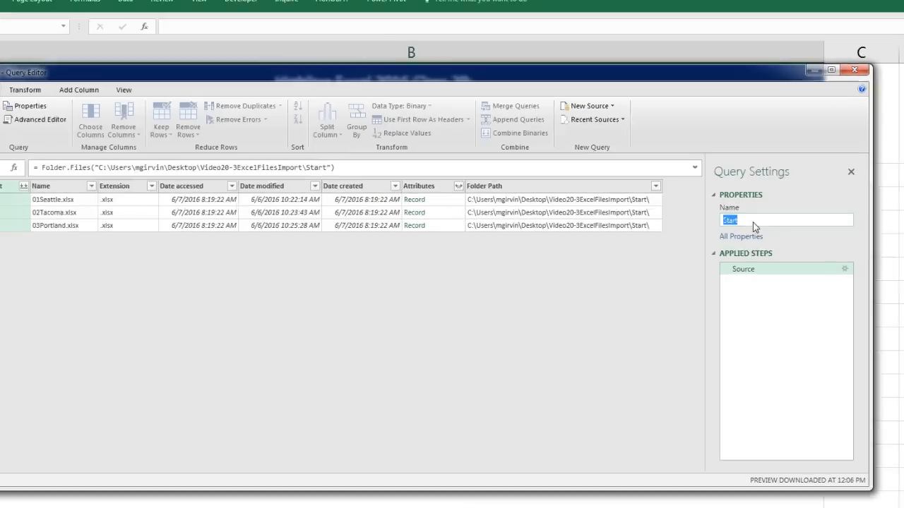
{"action": "key", "text": "Delete"}
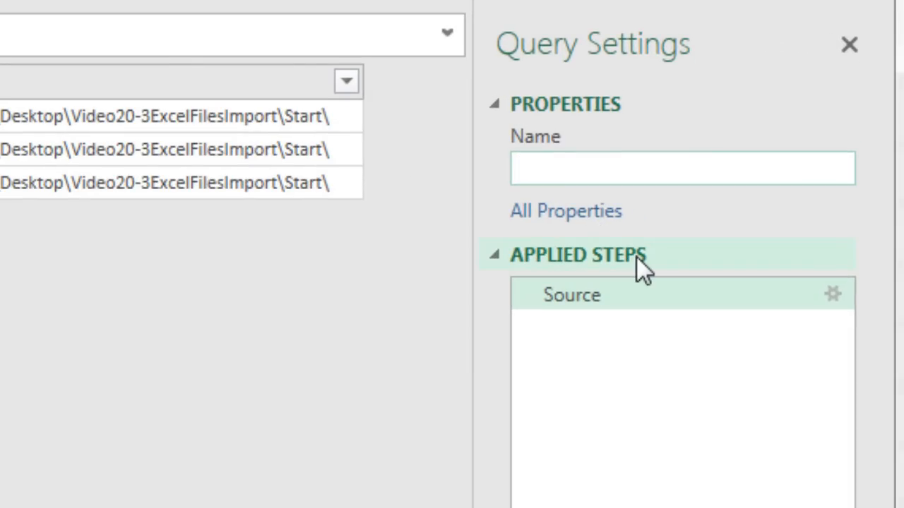
{"action": "type", "text": "CityExcelData"}
{"action": "key", "text": "Return"}
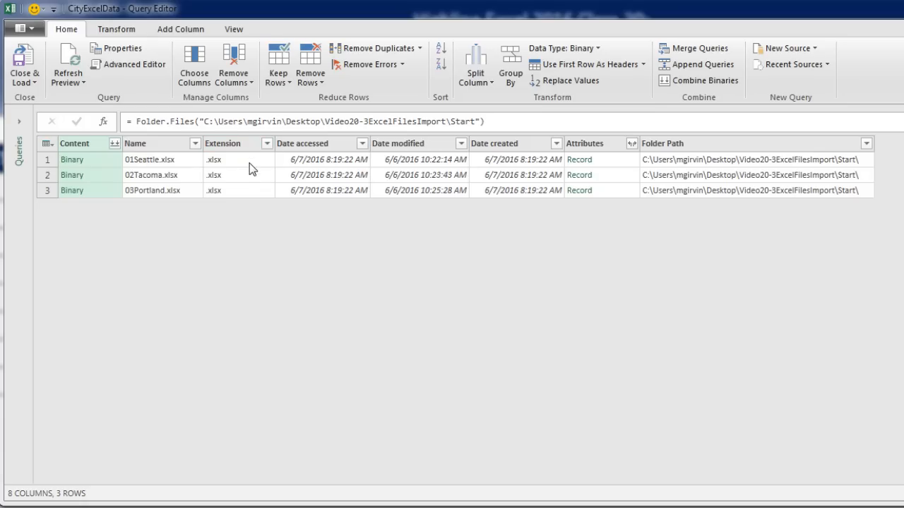
Filter the Extension column to rows that contain .xlsx
{"action": "left_click", "coordinate": [267, 144]}
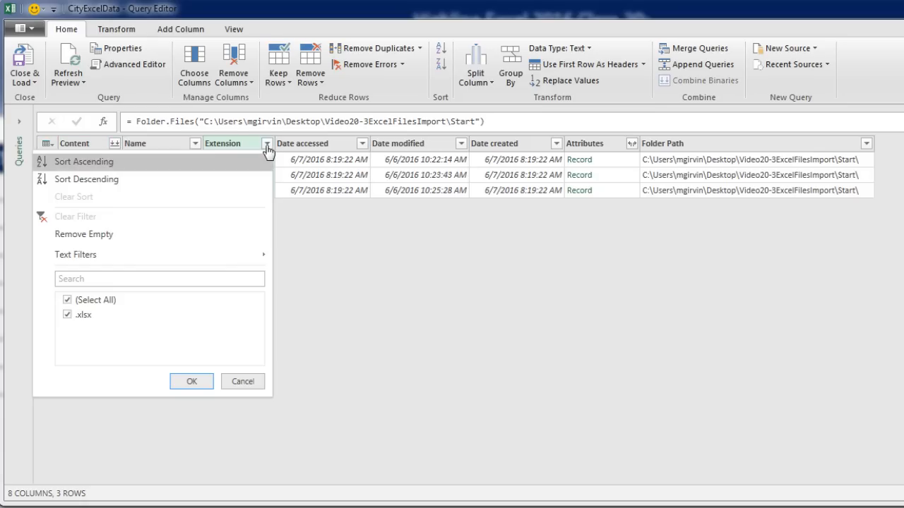
{"action": "mouse_move", "coordinate": [189, 257]}
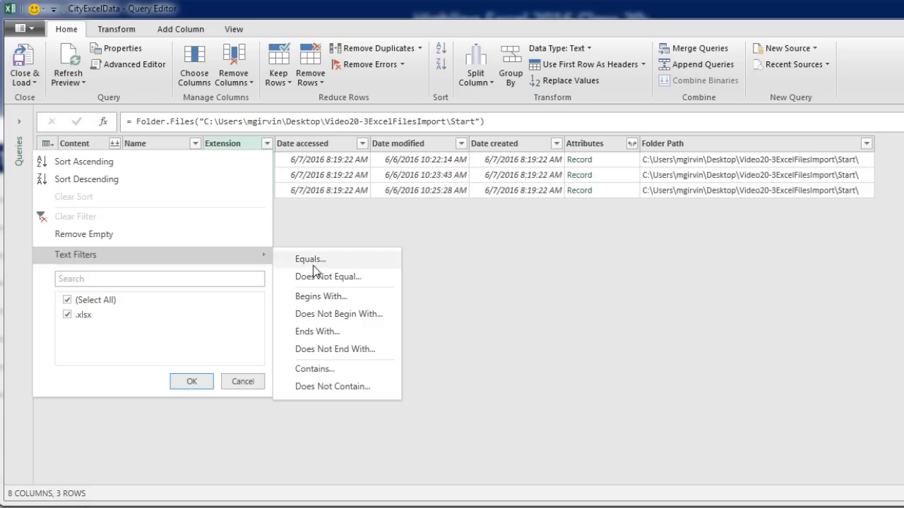
{"action": "left_click", "coordinate": [346, 370]}
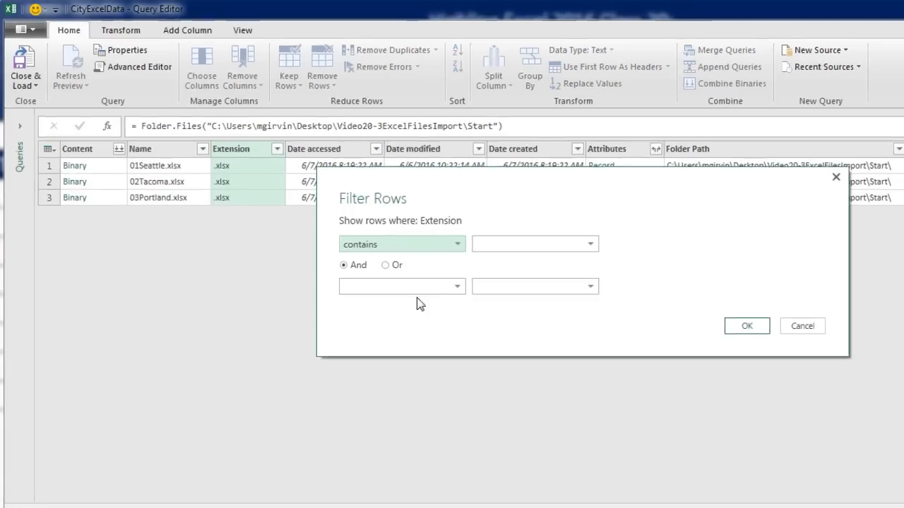
{"action": "left_click", "coordinate": [510, 237]}
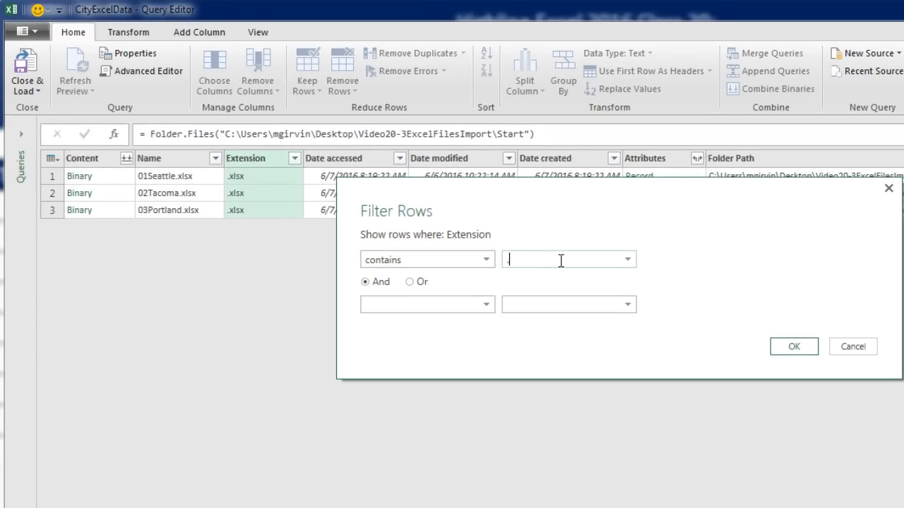
{"action": "type", "text": ".xlsx"}
{"action": "left_click", "coordinate": [794, 347]}
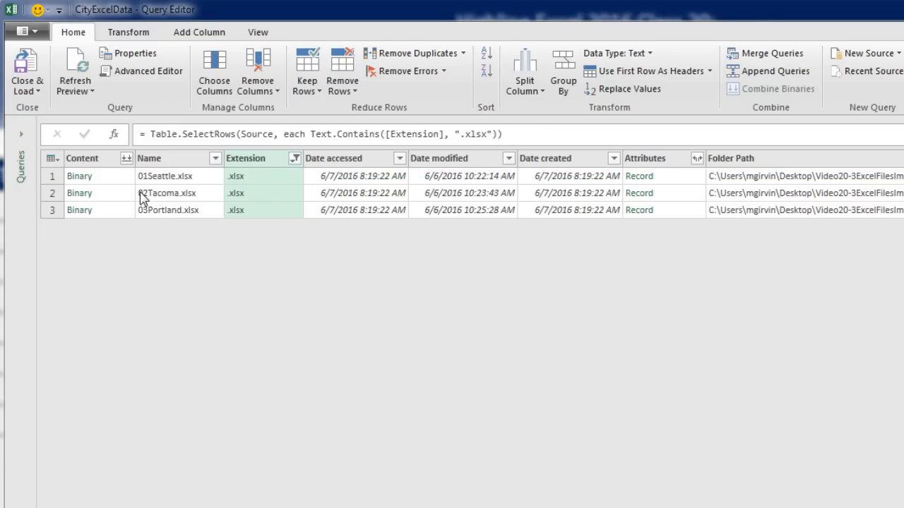
Split the Name column by number of characters, using 2 characters once, as far left as possible
{"action": "left_click", "coordinate": [178, 161]}
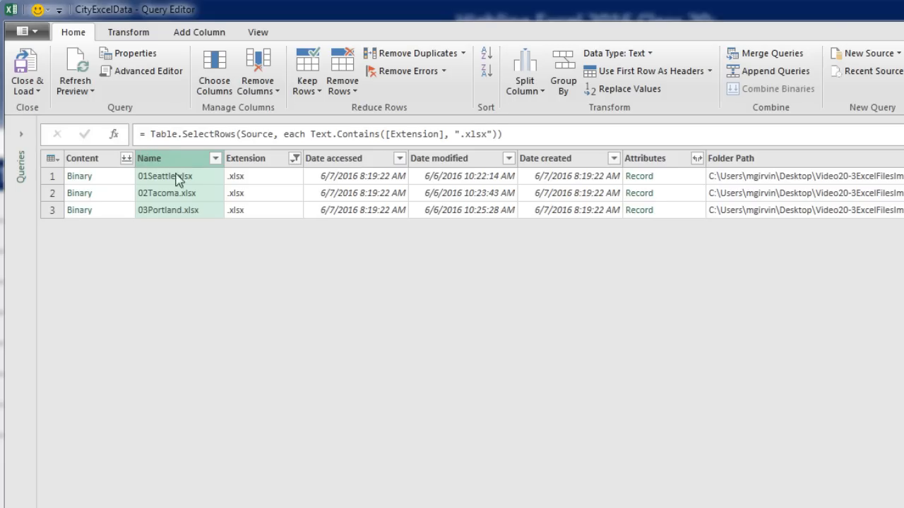
{"action": "left_click", "coordinate": [541, 91]}
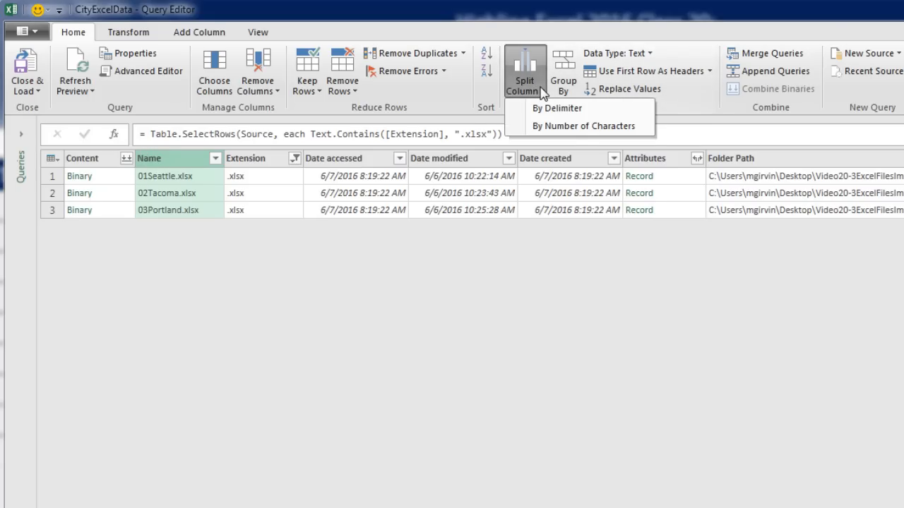
{"action": "left_click", "coordinate": [570, 131]}
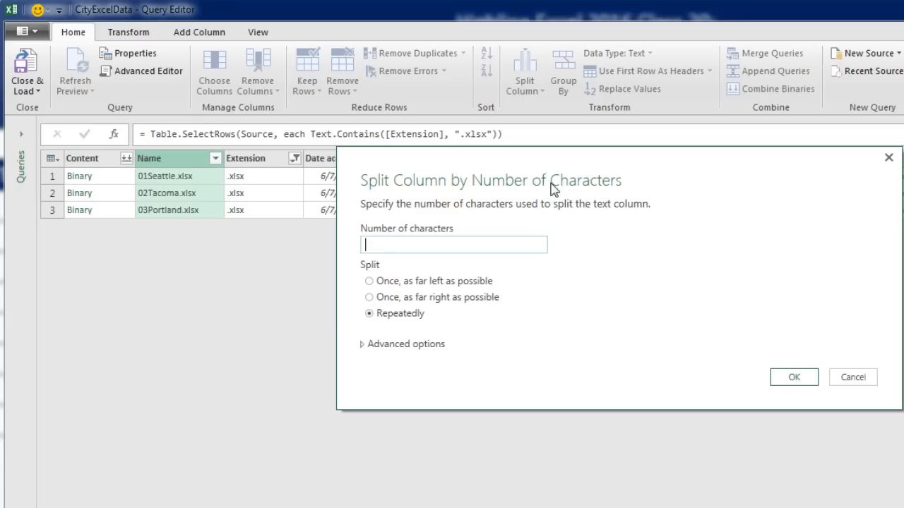
{"action": "type", "text": "2"}
{"action": "left_click", "coordinate": [370, 282]}
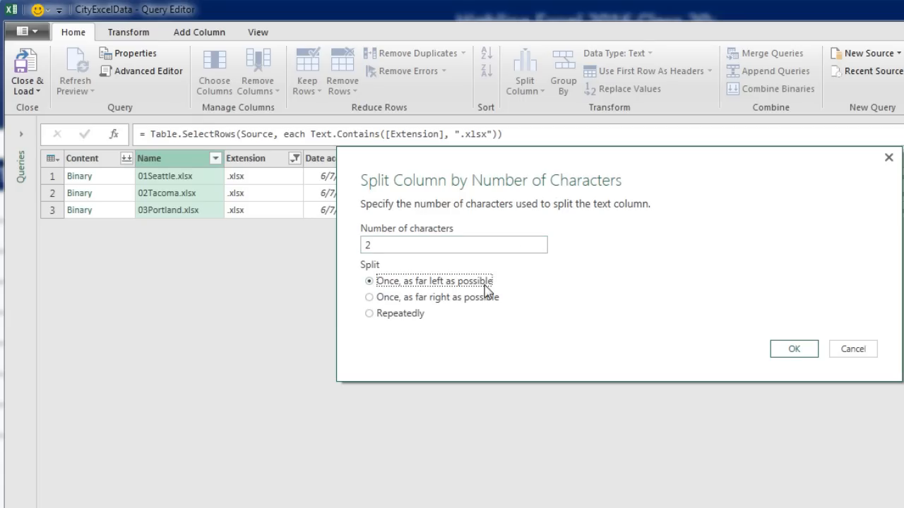
{"action": "left_click", "coordinate": [794, 349]}
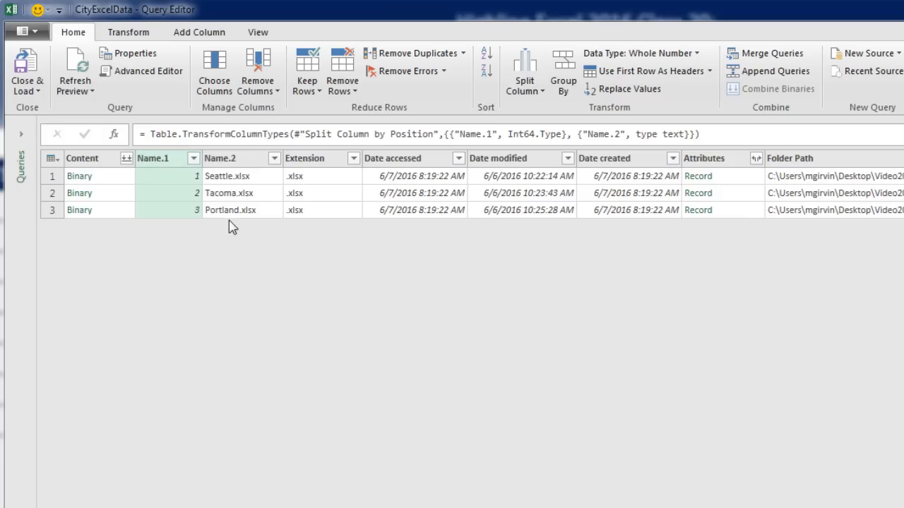
Replace .xlsx with an empty value in the Name.2 column
{"action": "left_click", "coordinate": [245, 164]}
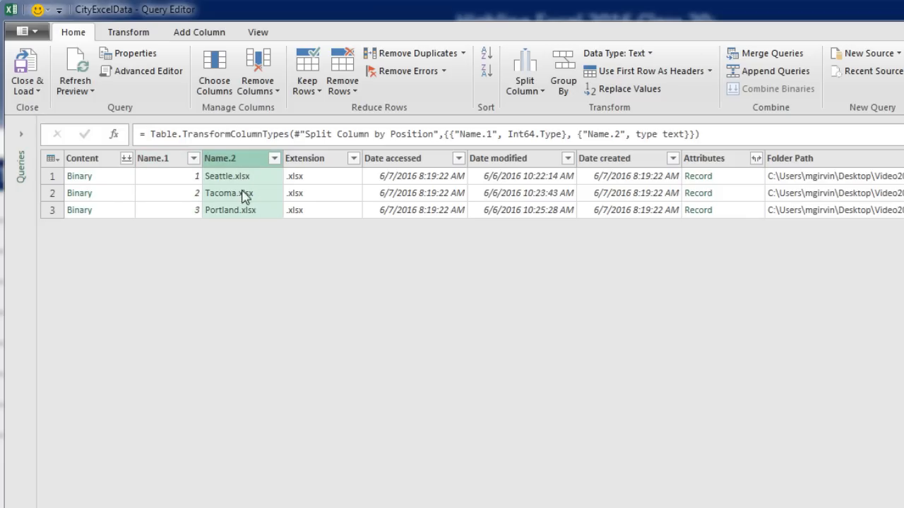
{"action": "left_click", "coordinate": [626, 90]}
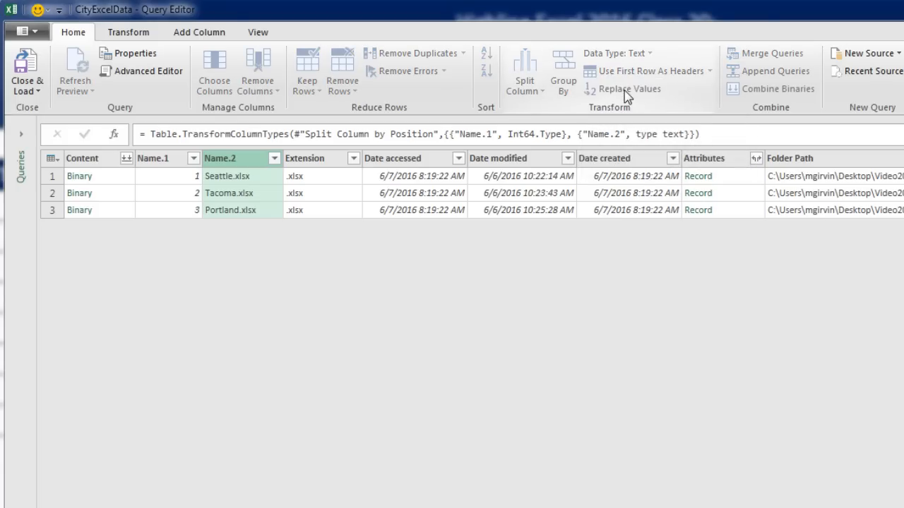
{"action": "type", "text": ".xlsx"}
{"action": "left_click", "coordinate": [463, 283]}
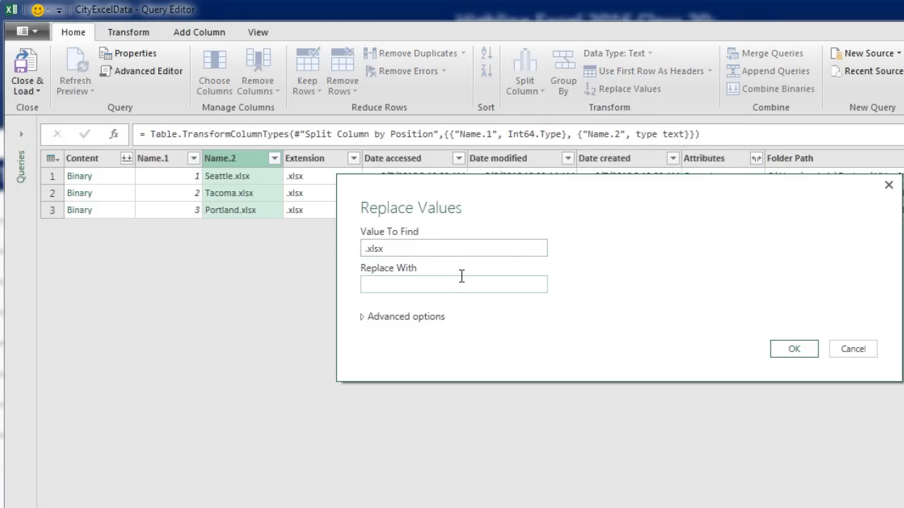
{"action": "left_click", "coordinate": [805, 349]}
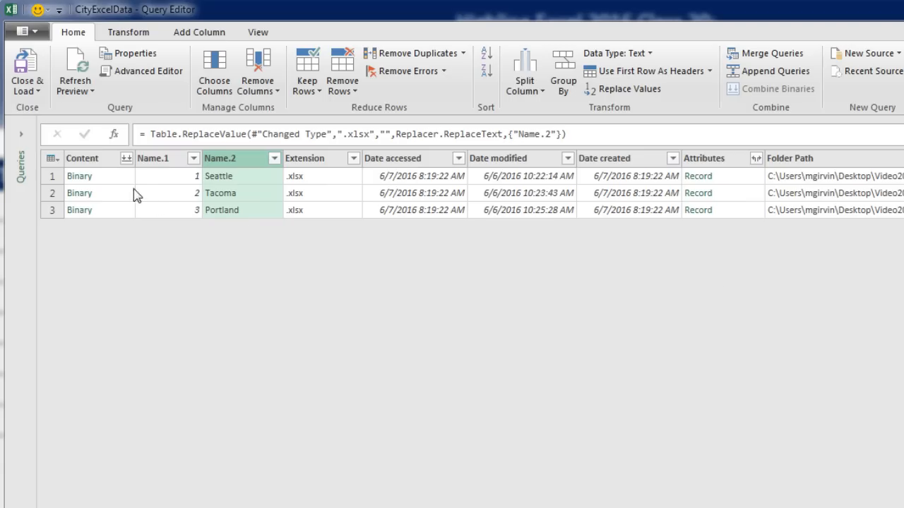
Keep only the Name.2 and Content columns by removing all other columns
{"action": "left_click", "coordinate": [89, 163], "text": "ctrl"}
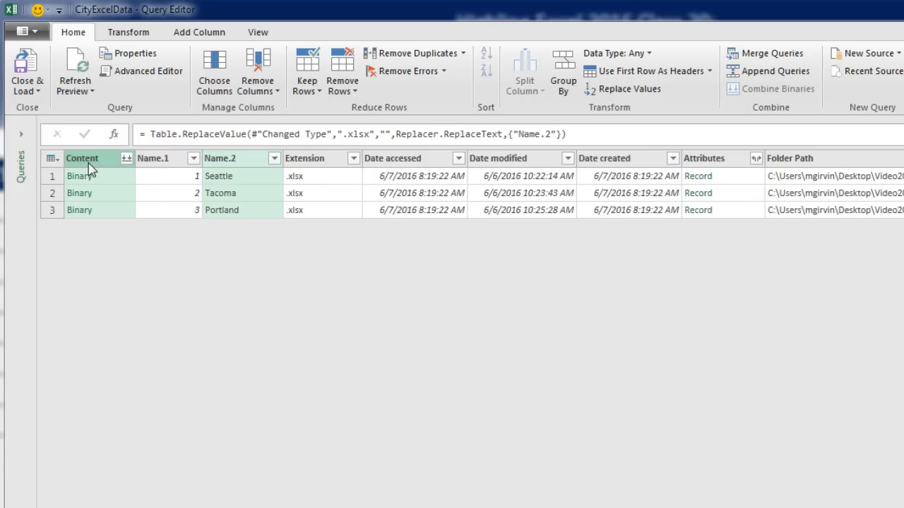
{"action": "right_click", "coordinate": [90, 167]}
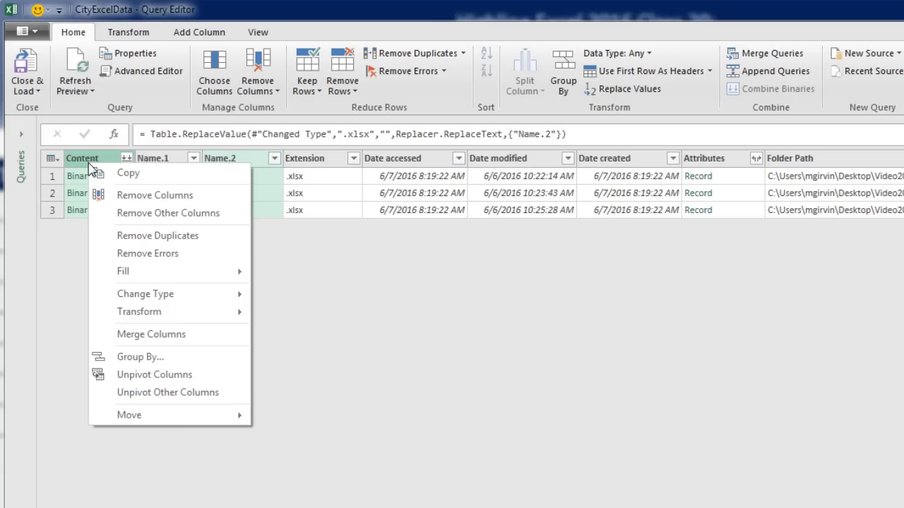
{"action": "left_click", "coordinate": [127, 213]}
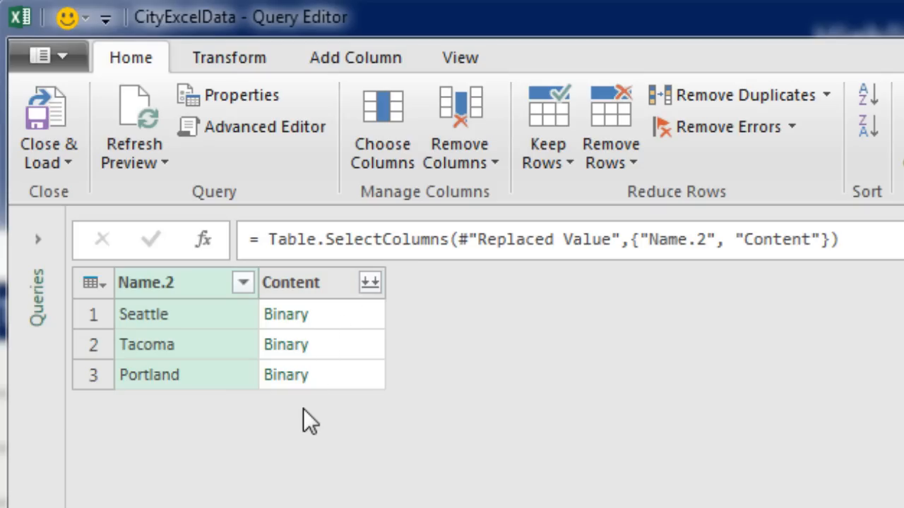
Add a custom column named GetExcelData with the formula =Excel.Workbook([Content])
{"action": "left_click", "coordinate": [353, 61]}
{"action": "left_click", "coordinate": [64, 148]}
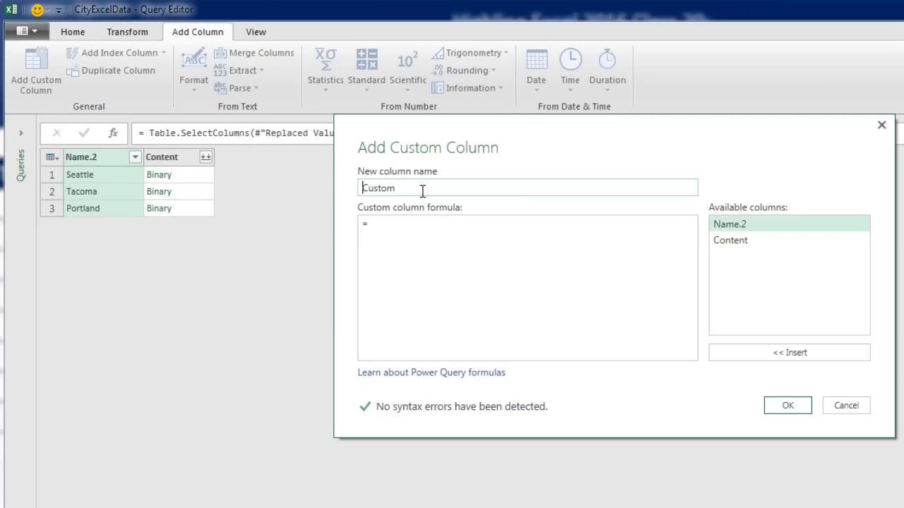
{"action": "double_click", "coordinate": [423, 191]}
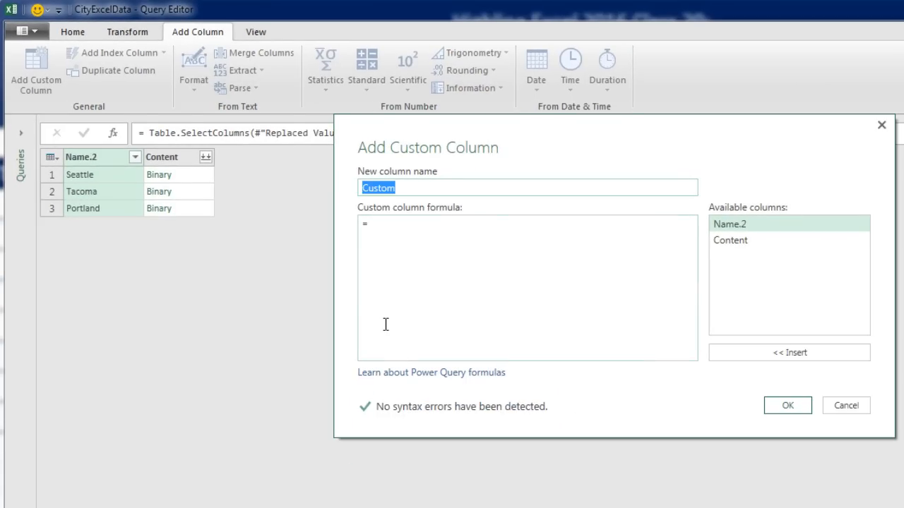
{"action": "type", "text": "GetExcelDa"}
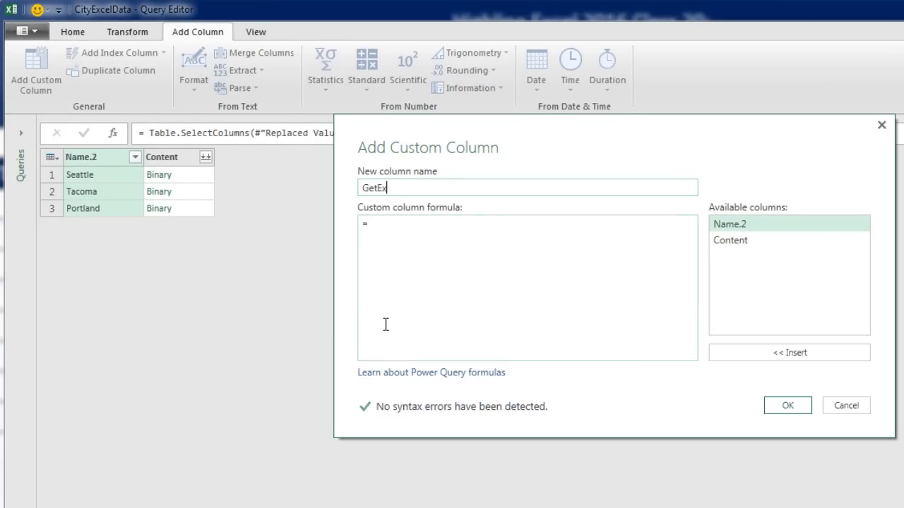
{"action": "type", "text": "ta"}
{"action": "left_click", "coordinate": [392, 247]}
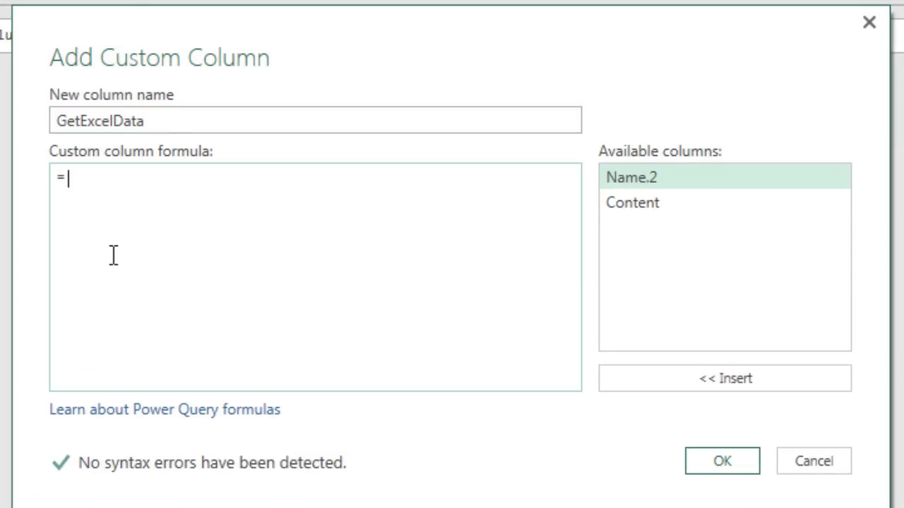
{"action": "type", "text": "Excel.Workbo"}
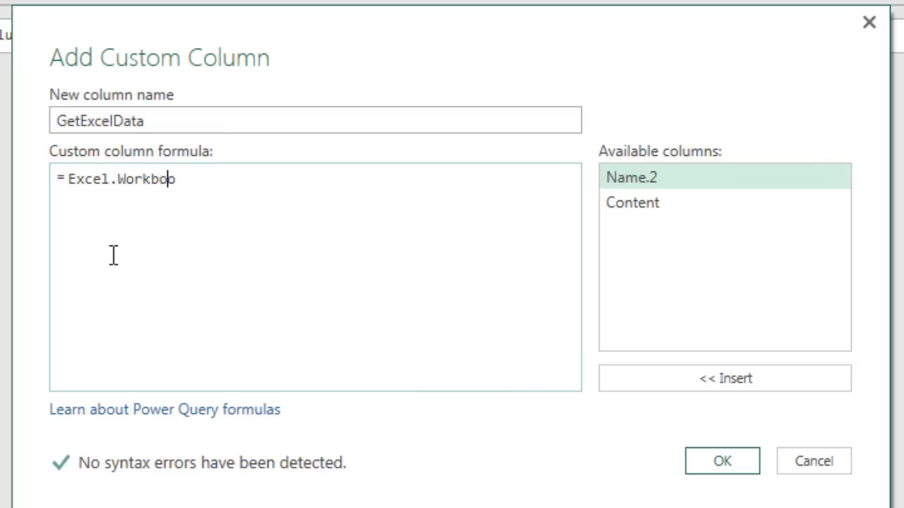
{"action": "type", "text": "ok("}
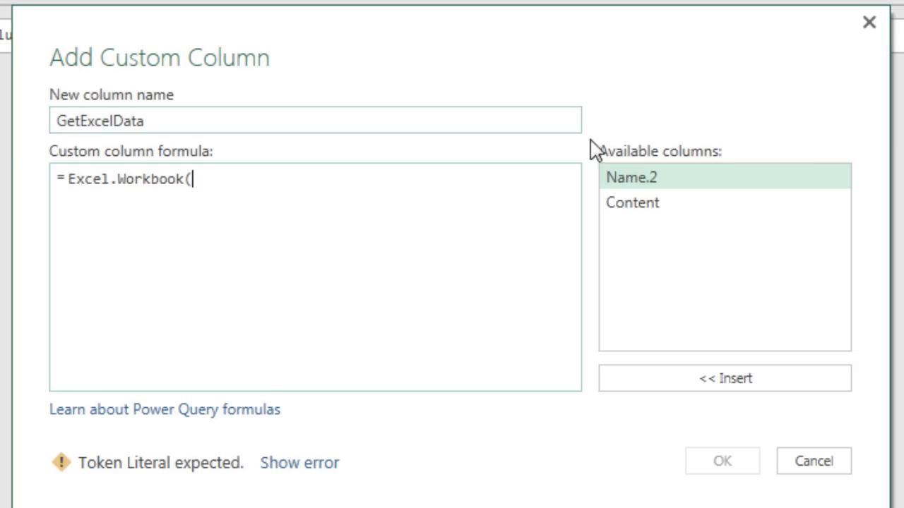
{"action": "double_click", "coordinate": [635, 203]}
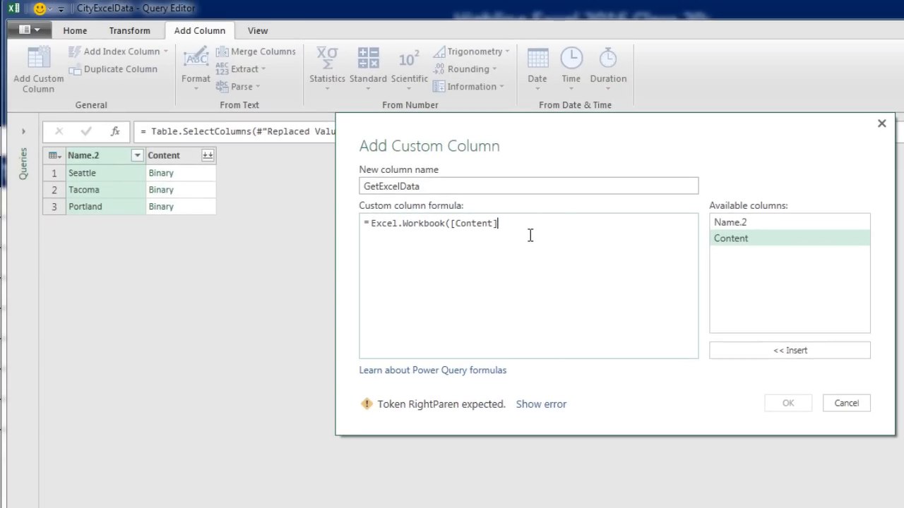
{"action": "type", "text": ")"}
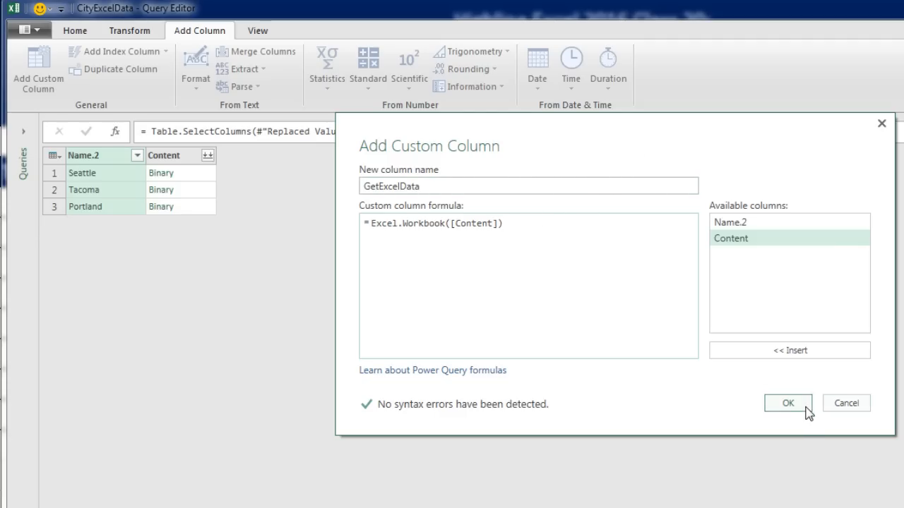
{"action": "left_click", "coordinate": [789, 404]}
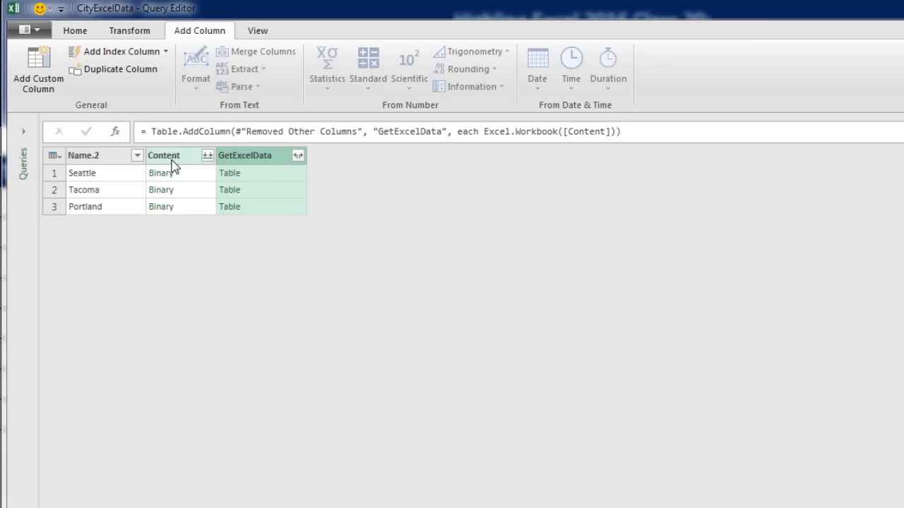
Remove the Content column and expand GetExcelData into all its columns without the original column name as prefix
{"action": "right_click", "coordinate": [173, 164]}
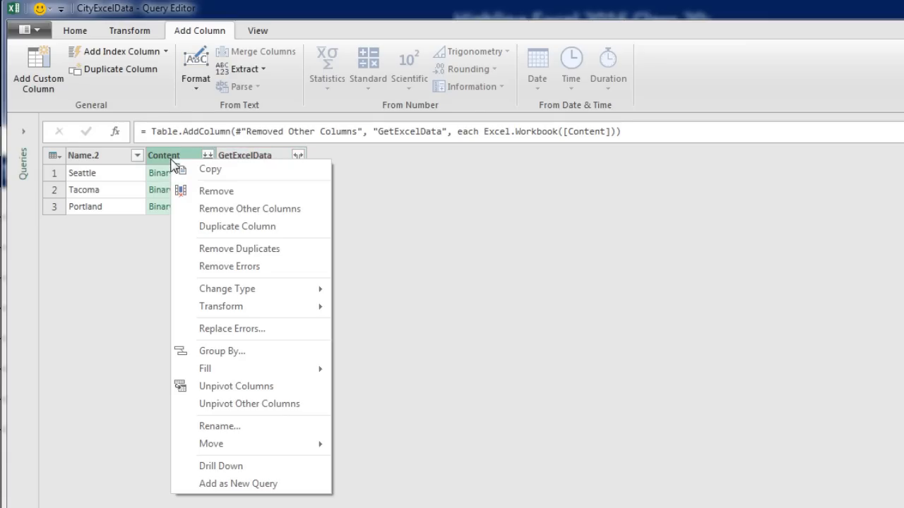
{"action": "left_click", "coordinate": [207, 199]}
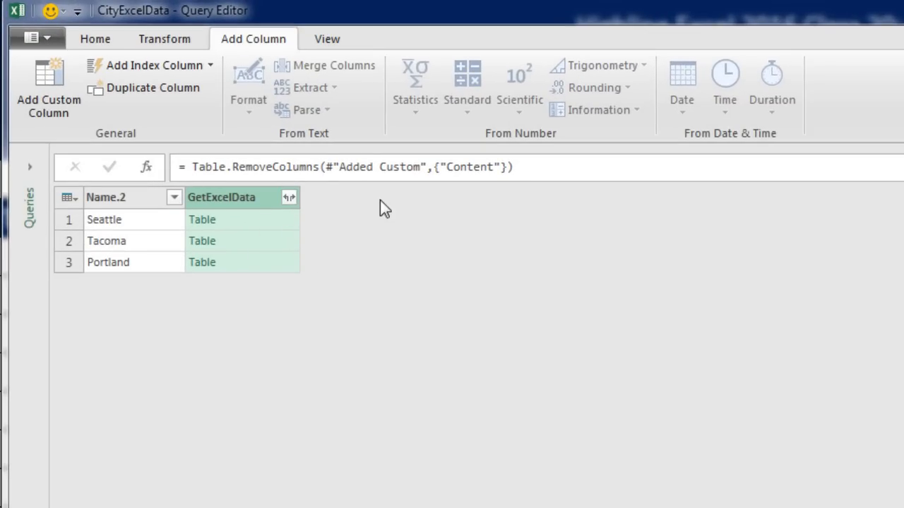
{"action": "left_click", "coordinate": [289, 199]}
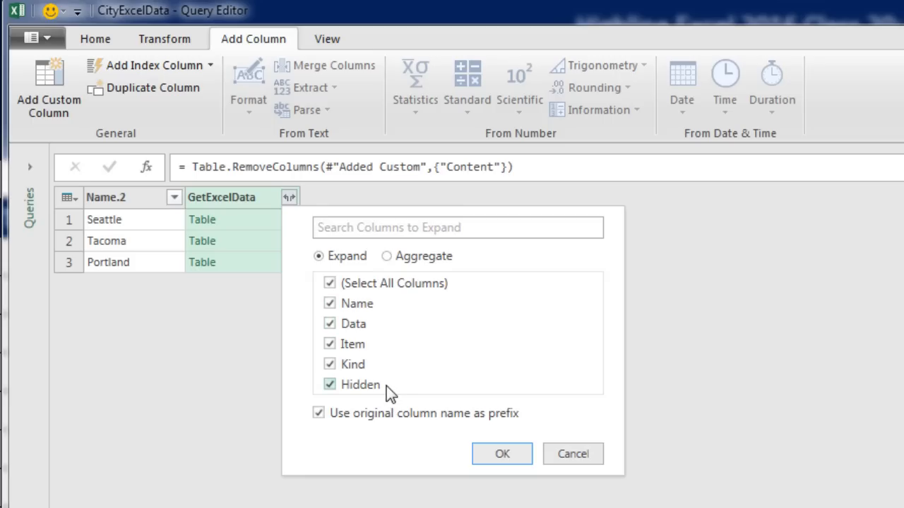
{"action": "left_click", "coordinate": [318, 414]}
{"action": "left_click", "coordinate": [504, 454]}
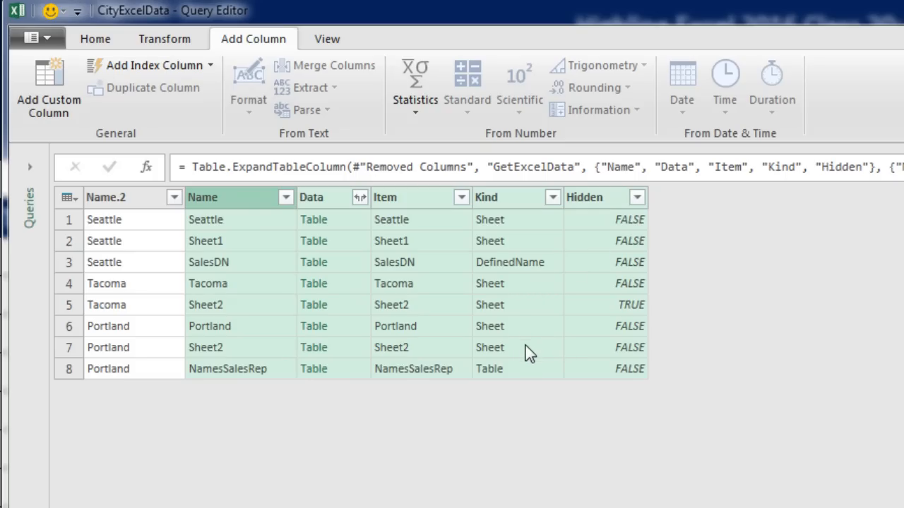
Filter the Kind column to show only Sheet items
{"action": "left_click", "coordinate": [553, 197]}
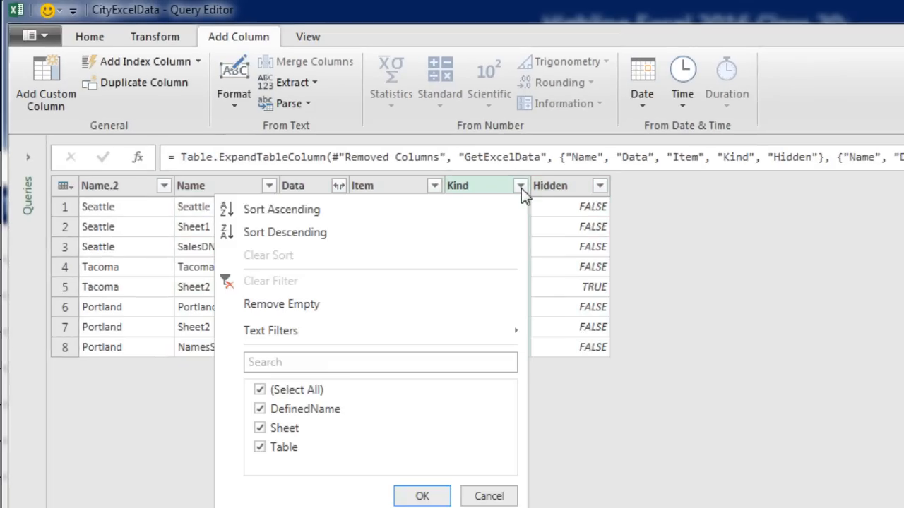
{"action": "left_click", "coordinate": [259, 388]}
{"action": "left_click", "coordinate": [259, 426]}
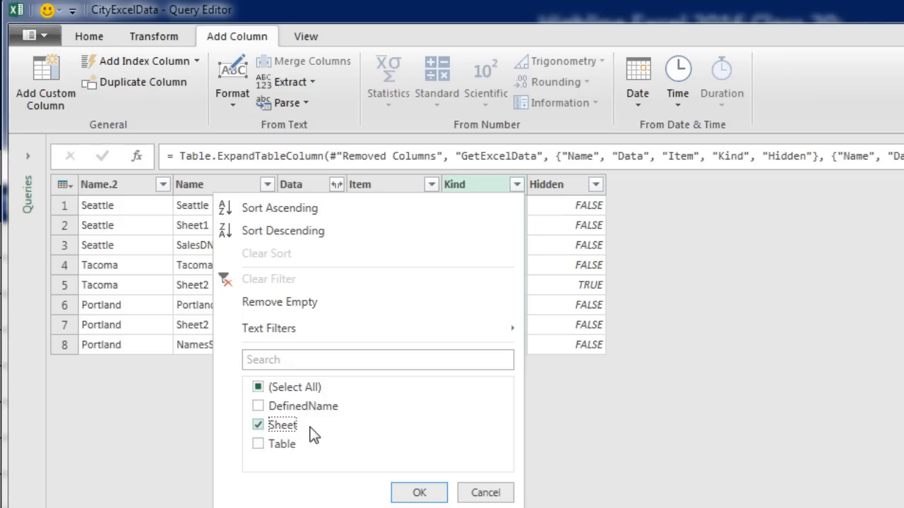
{"action": "left_click", "coordinate": [415, 492]}
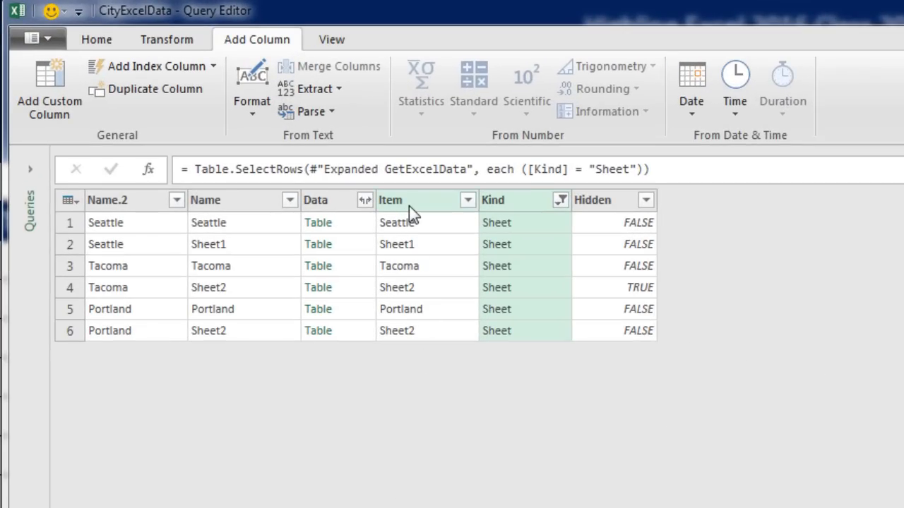
Filter the Item column to exclude rows whose text contains Sheet
{"action": "left_click", "coordinate": [408, 206]}
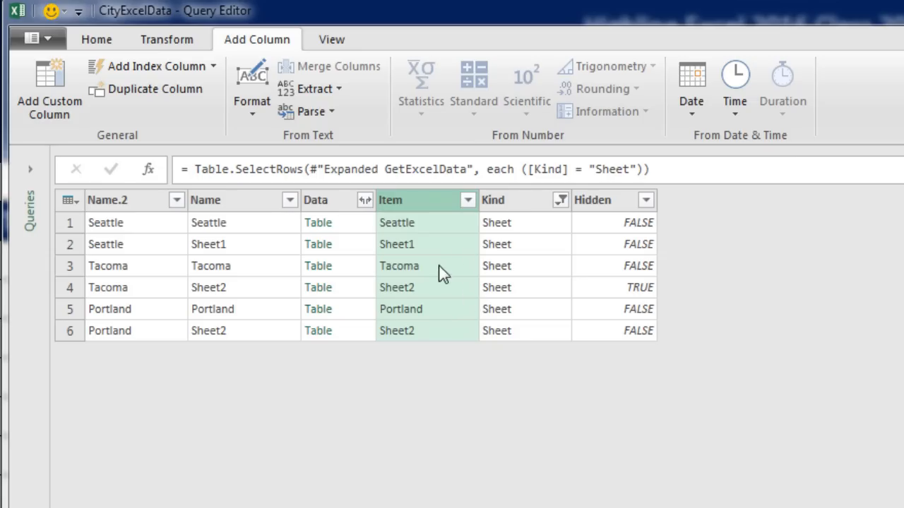
{"action": "left_click", "coordinate": [468, 203]}
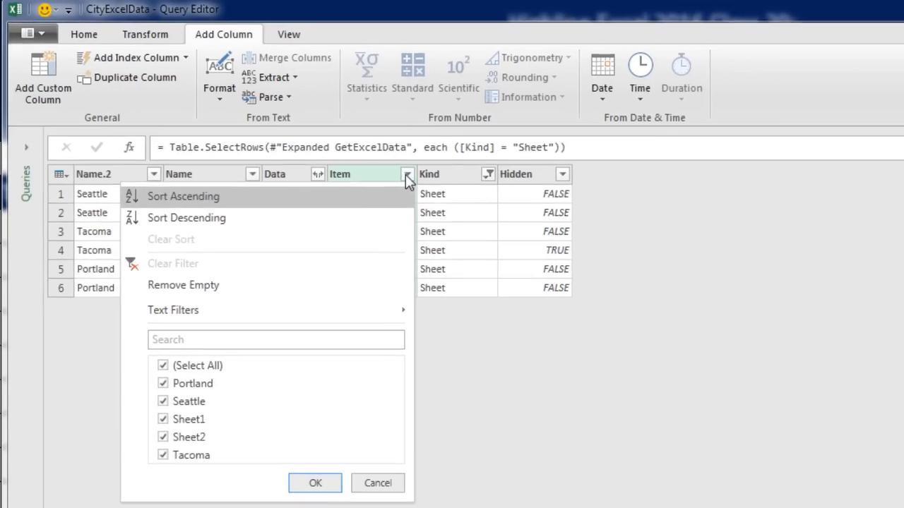
{"action": "mouse_move", "coordinate": [289, 313]}
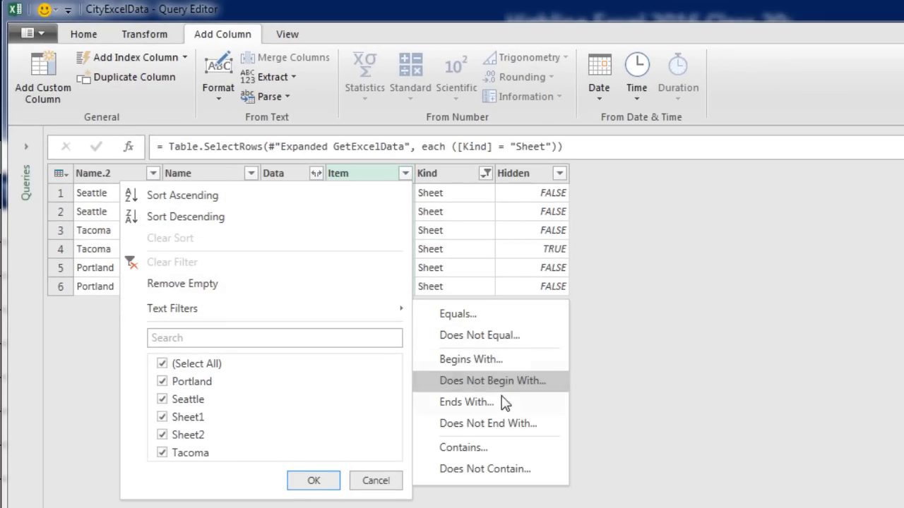
{"action": "left_click", "coordinate": [508, 473]}
{"action": "left_click", "coordinate": [602, 286]}
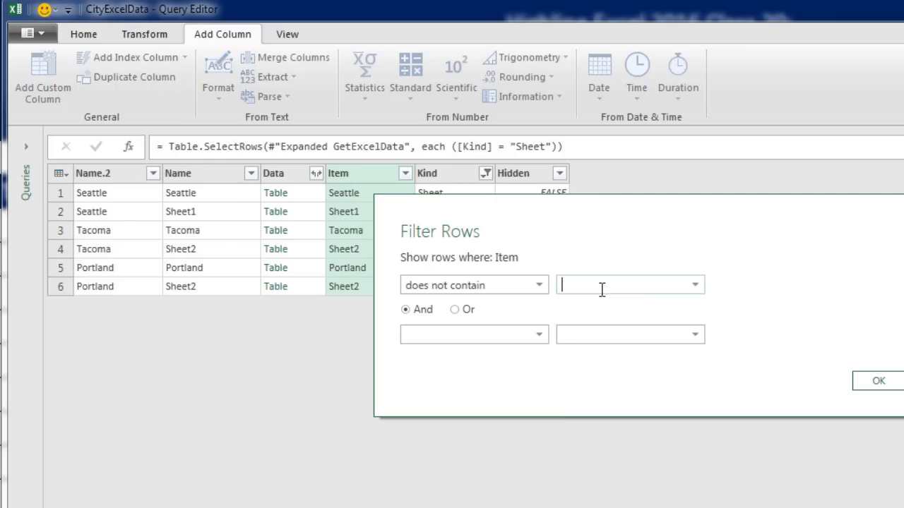
{"action": "type", "text": "Sheet"}
{"action": "left_click", "coordinate": [874, 380]}
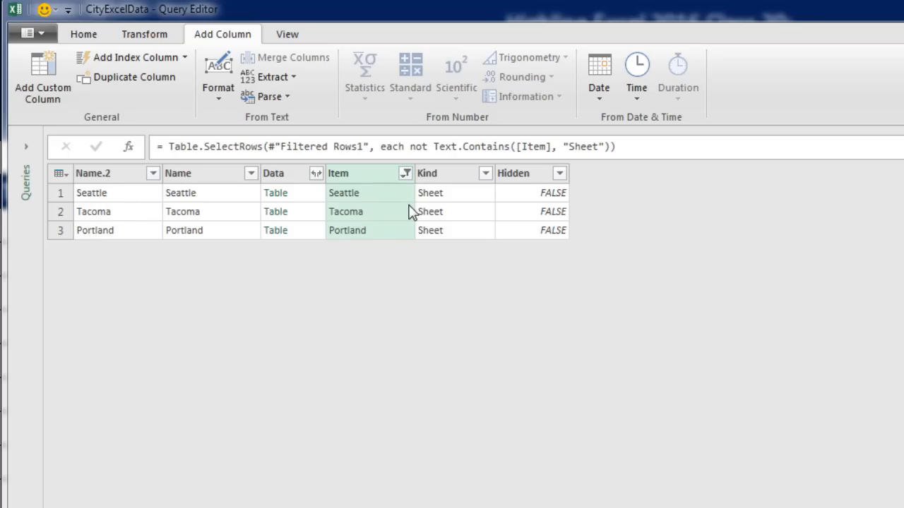
Keep only the Name.2 and Data columns by removing all other columns
{"action": "left_click", "coordinate": [106, 177]}
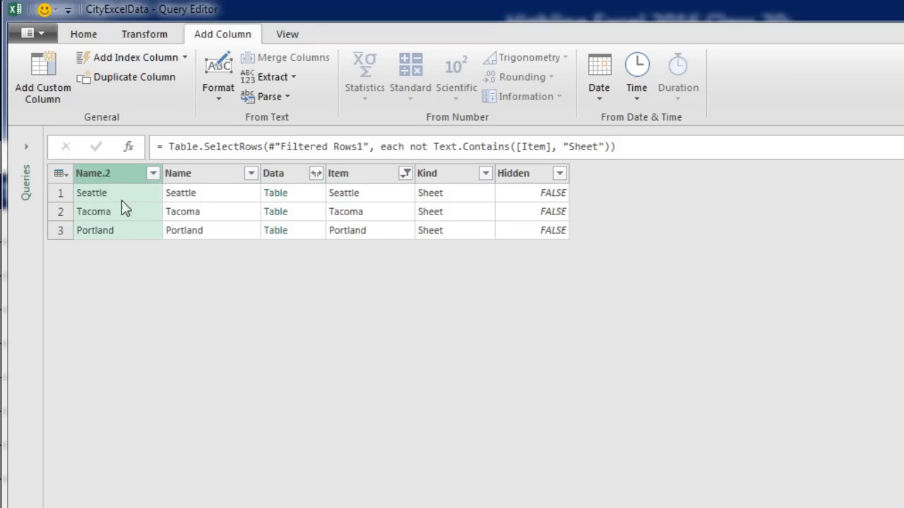
{"action": "left_click", "coordinate": [285, 175], "text": "ctrl"}
{"action": "right_click", "coordinate": [285, 176]}
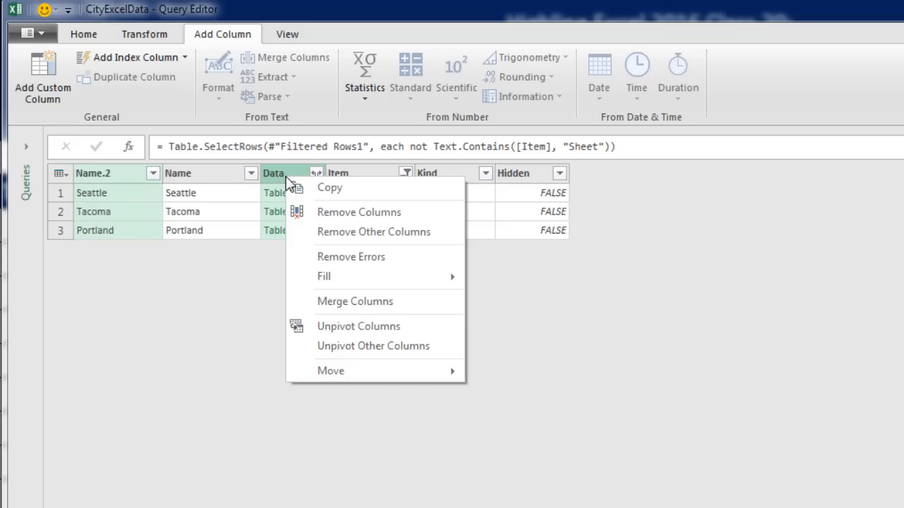
{"action": "left_click", "coordinate": [351, 237]}
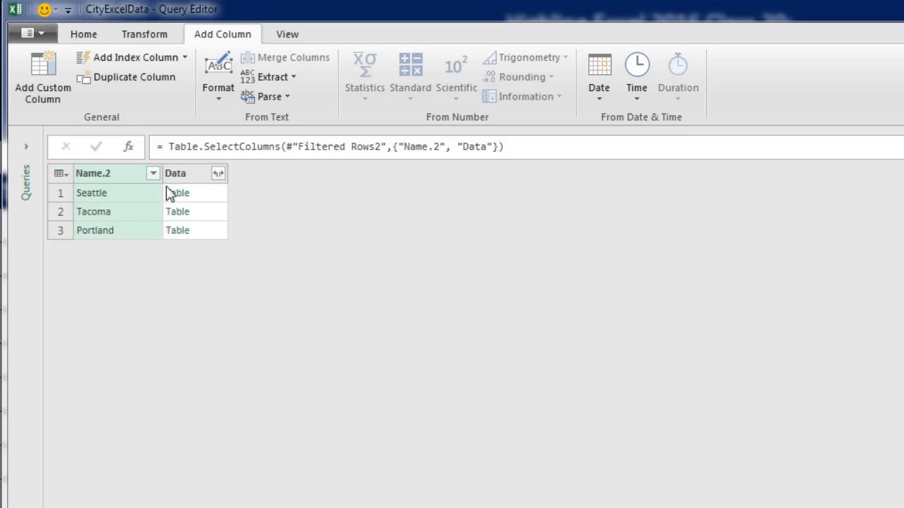
Expand the Data column into Column1, Column2 and Column3 without a prefix, and use the first row as headers
{"action": "left_click", "coordinate": [218, 174]}
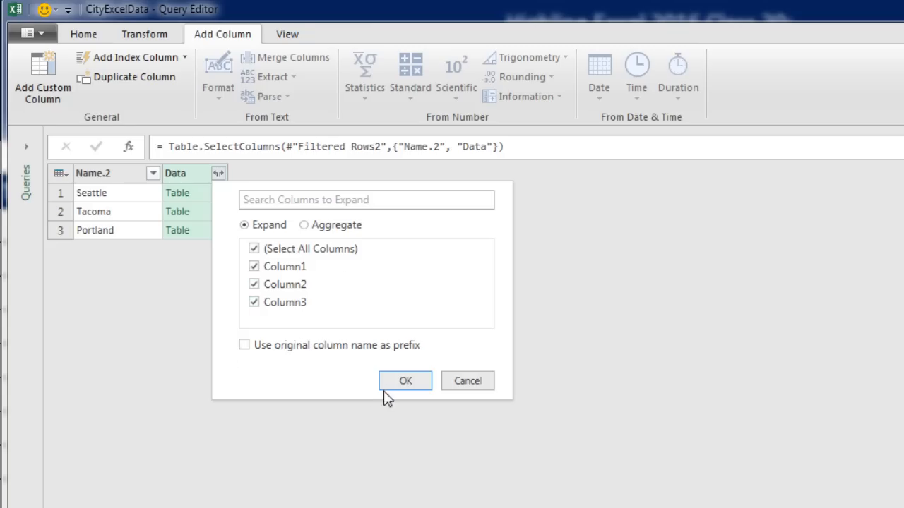
{"action": "left_click", "coordinate": [402, 382]}
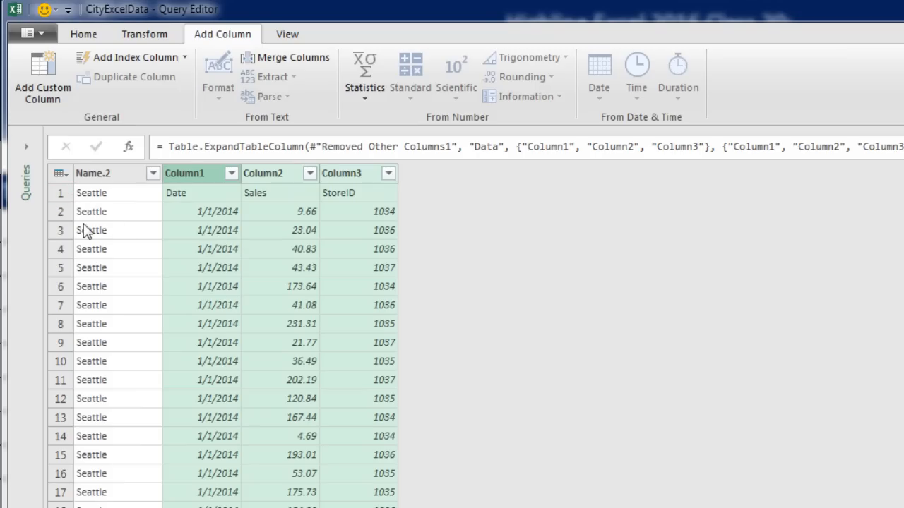
{"action": "left_click", "coordinate": [60, 173]}
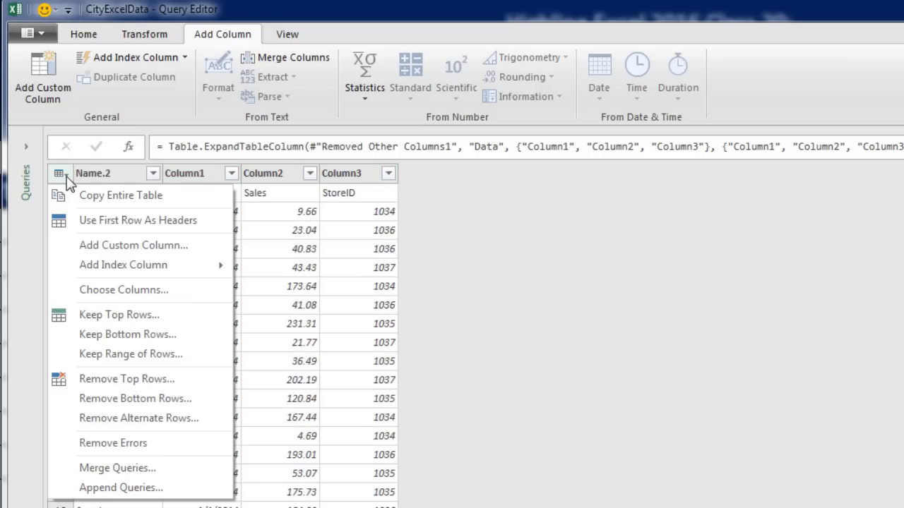
{"action": "left_click", "coordinate": [103, 221]}
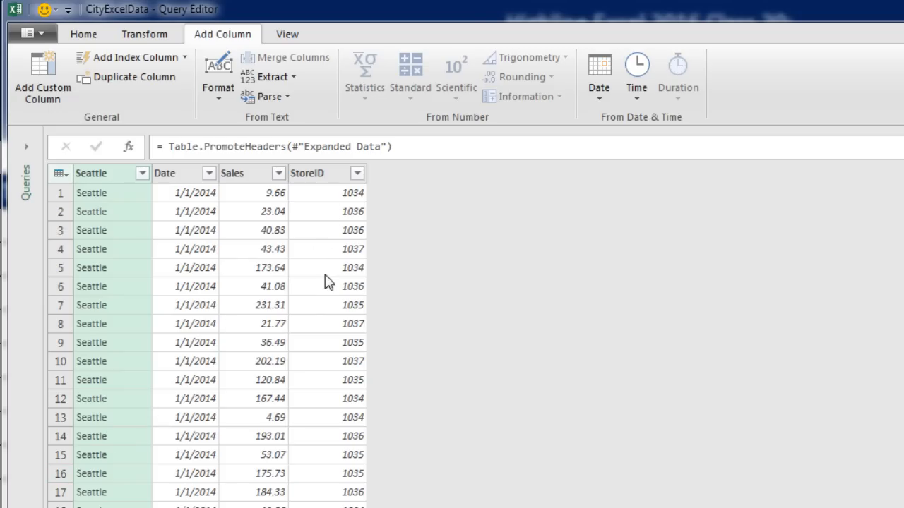
Load the full list of StoreID values and filter out the repeated header rows containing the text StoreID
{"action": "left_click", "coordinate": [358, 173]}
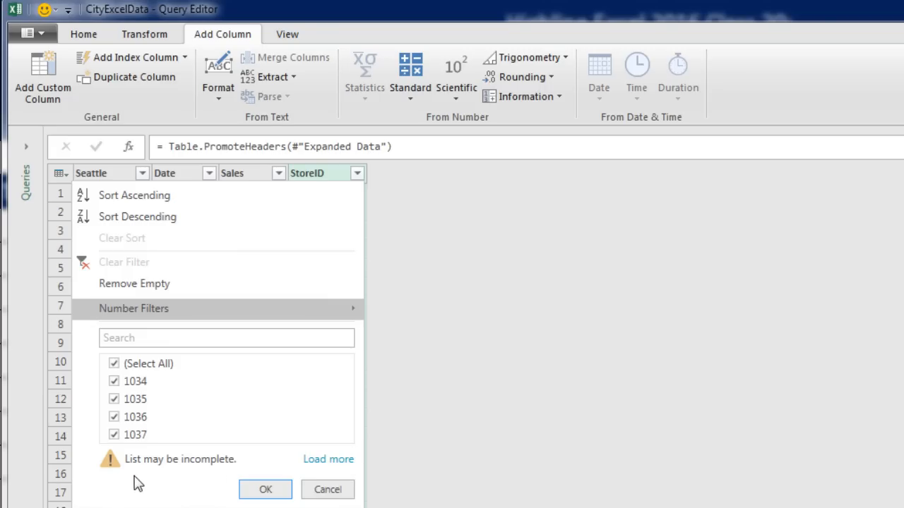
{"action": "left_click", "coordinate": [330, 461]}
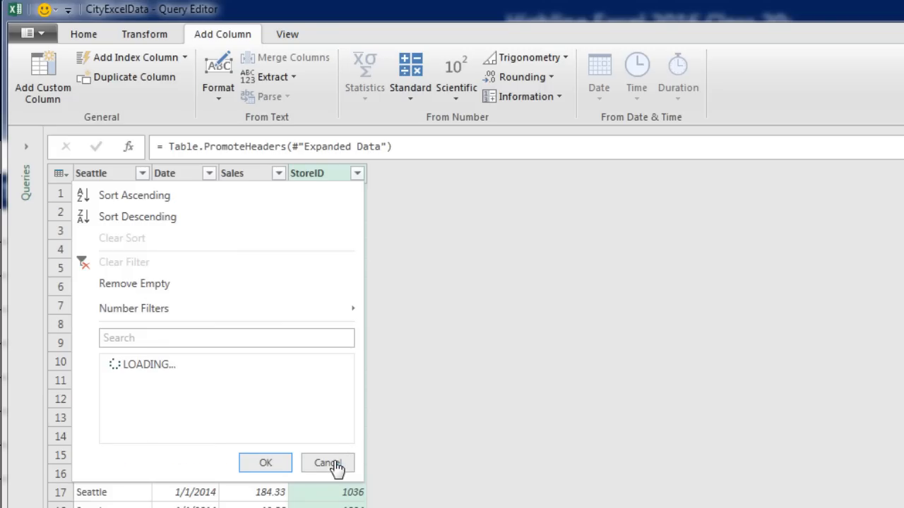
{"action": "left_click_drag", "start_coordinate": [346, 428], "coordinate": [344, 507]}
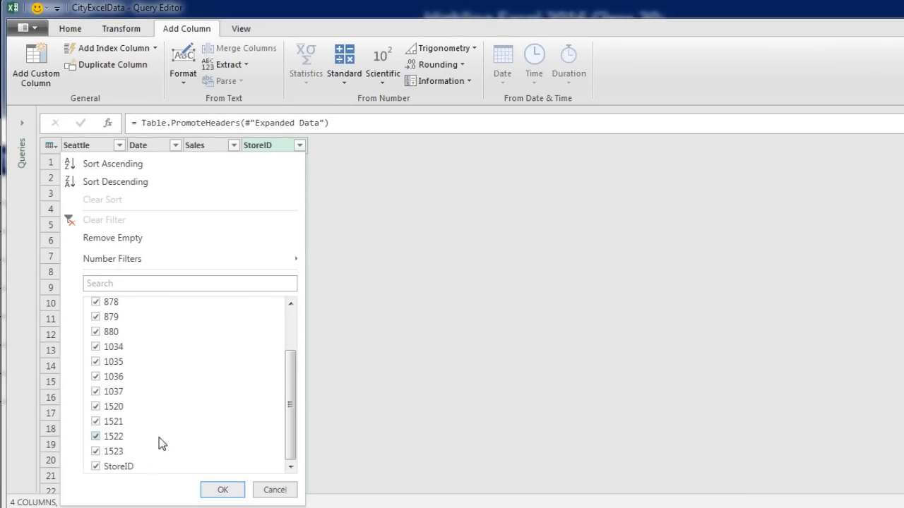
{"action": "left_click", "coordinate": [98, 469]}
{"action": "left_click", "coordinate": [223, 490]}
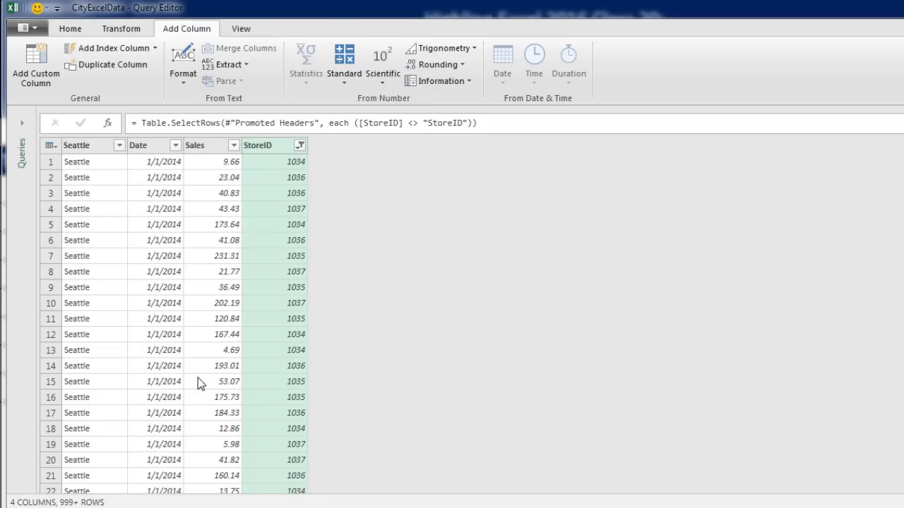
Rename the Seattle column as City
{"action": "double_click", "coordinate": [85, 146]}
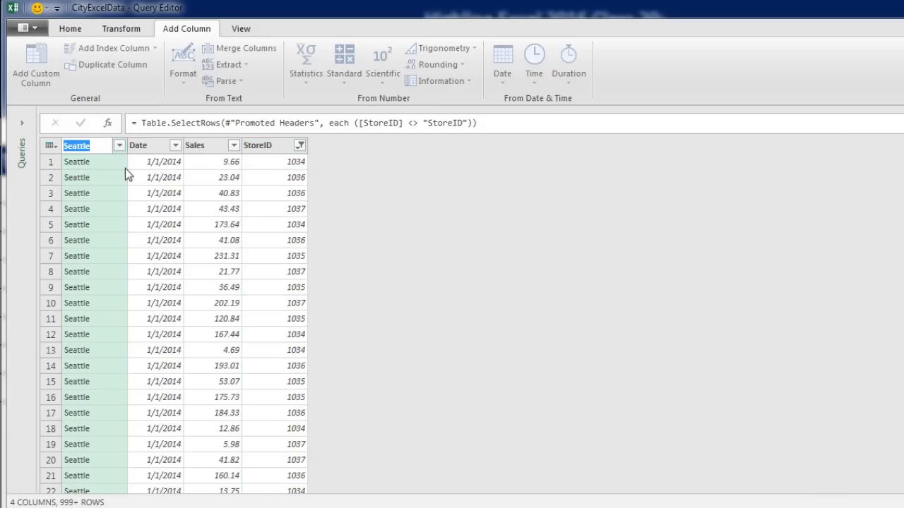
{"action": "type", "text": "City"}
{"action": "key", "text": "Return"}
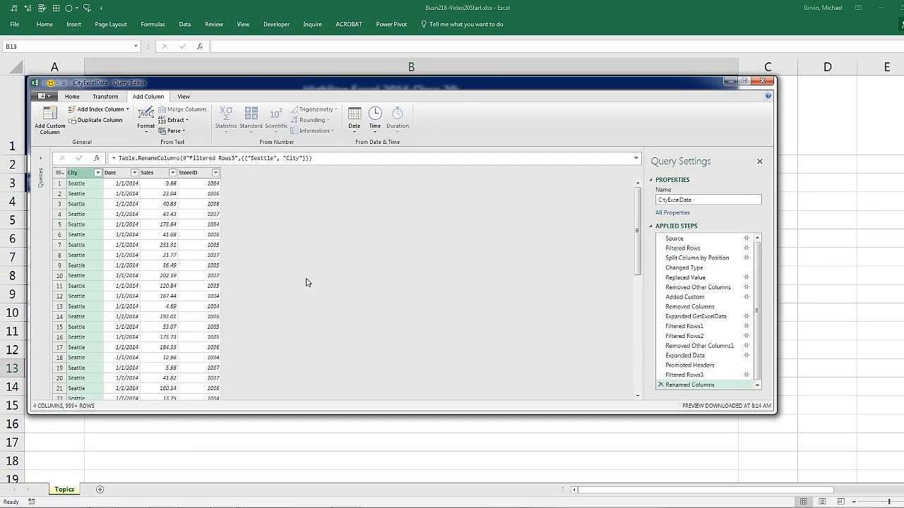
Close the query and load it as Only Create Connection, adding the data to the Data Model
{"action": "left_click", "coordinate": [72, 96]}
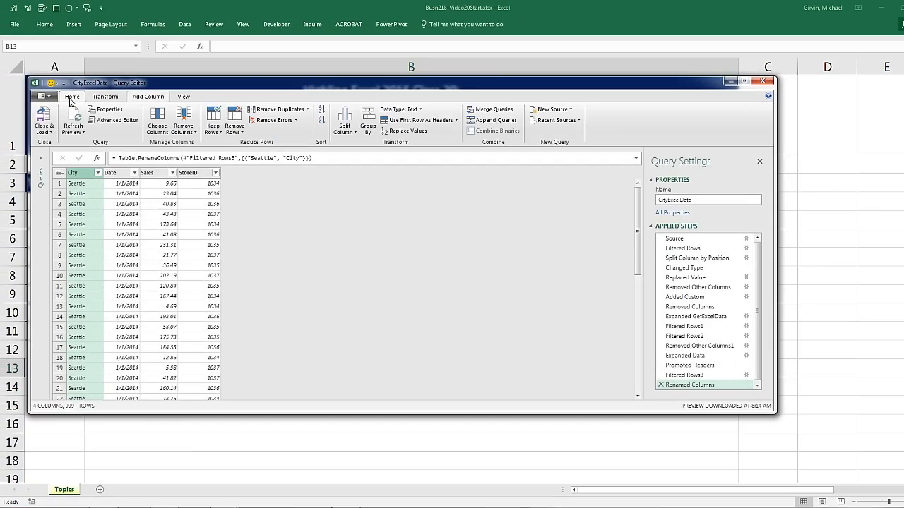
{"action": "left_click", "coordinate": [52, 134]}
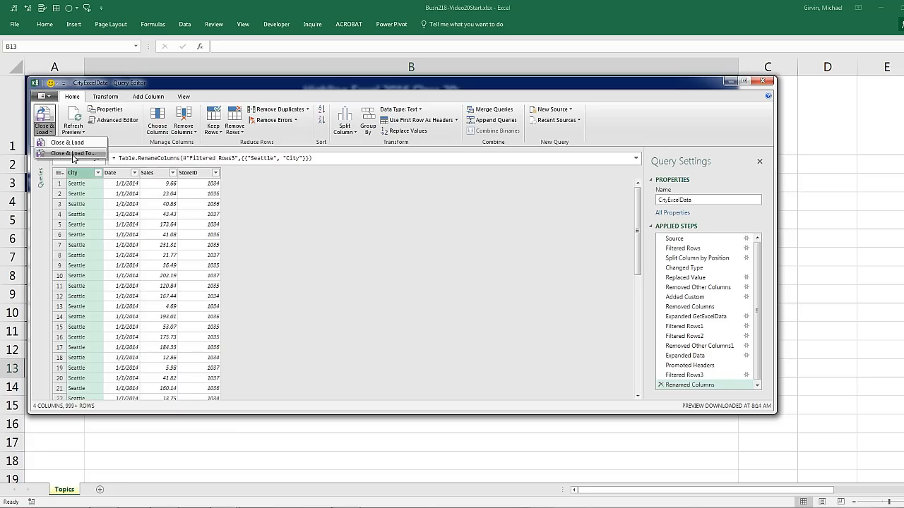
{"action": "left_click", "coordinate": [73, 154]}
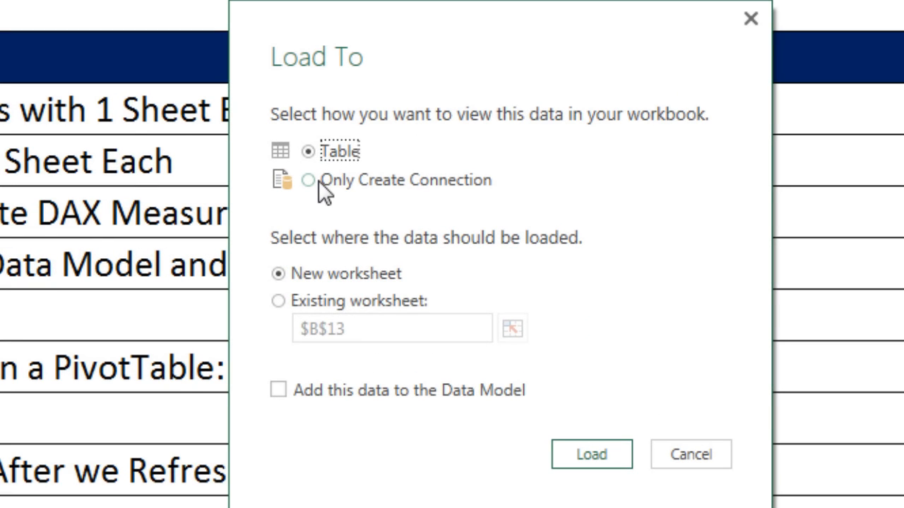
{"action": "left_click", "coordinate": [318, 180]}
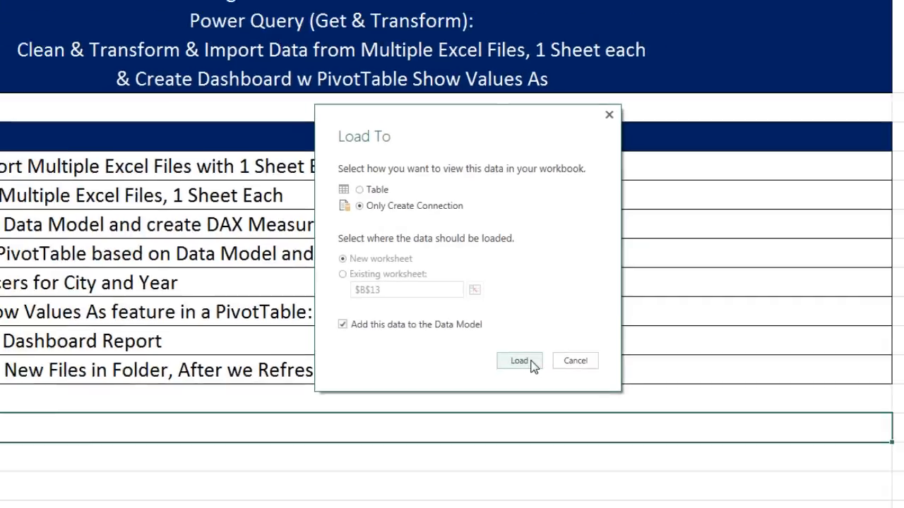
{"action": "left_click", "coordinate": [592, 454]}
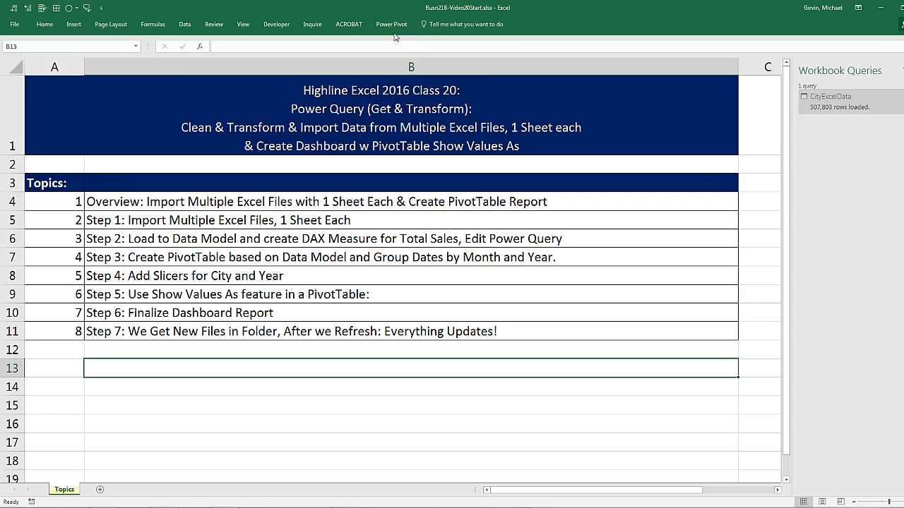
Create a Power Pivot measure named Total Sales, described as "DAX SUM function to add total sales from Sales Field & add Number Formatting"
{"action": "left_click", "coordinate": [393, 25]}
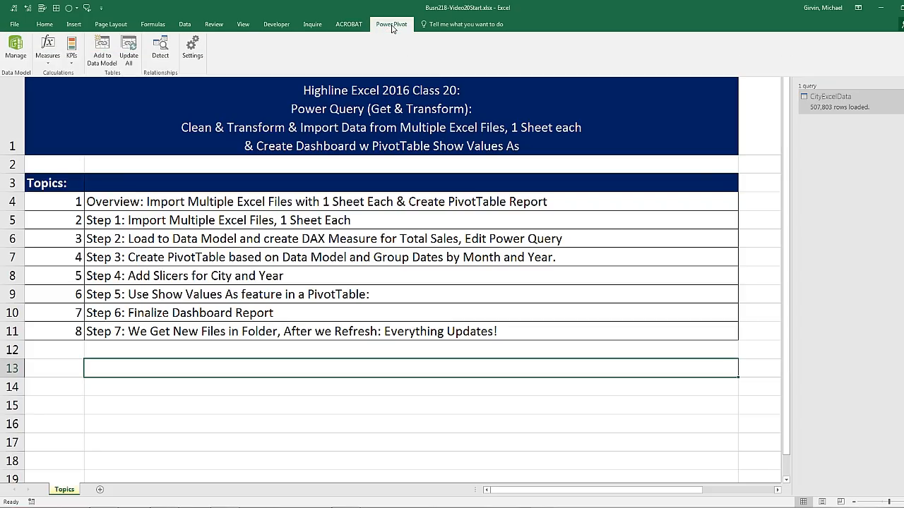
{"action": "left_click", "coordinate": [16, 58]}
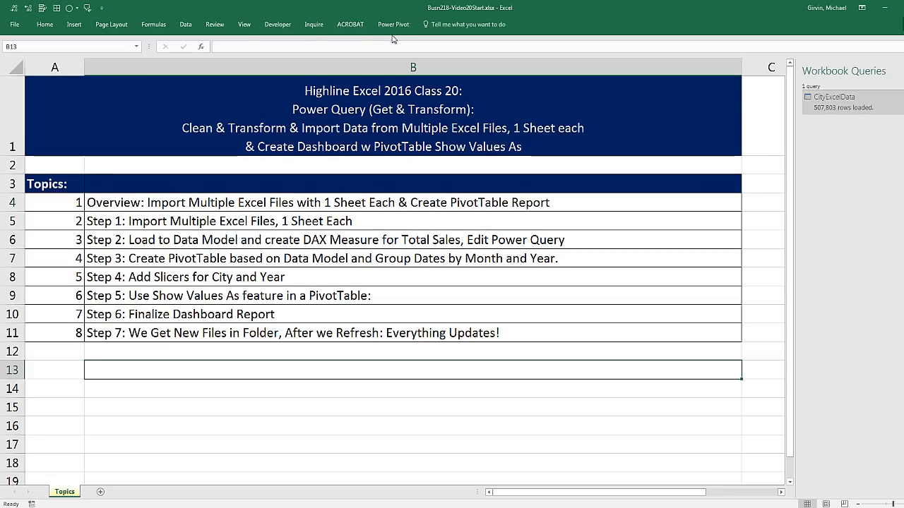
{"action": "left_click", "coordinate": [508, 27]}
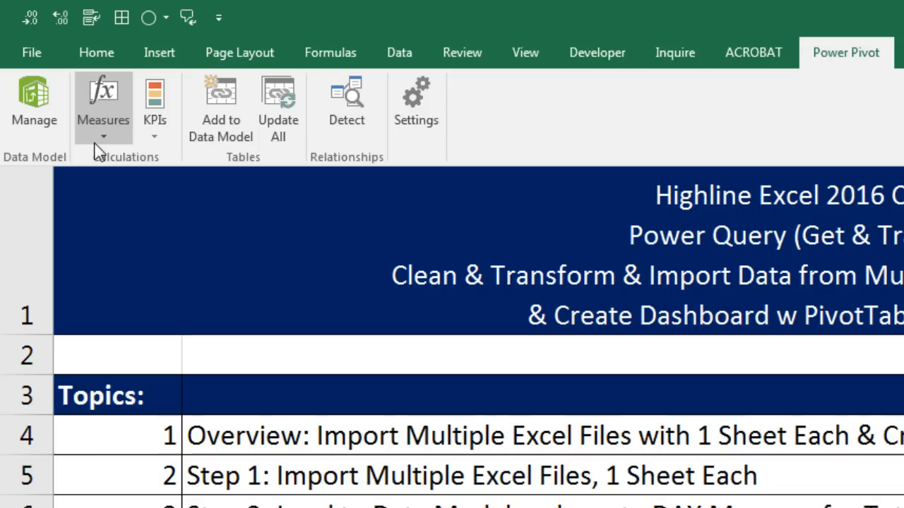
{"action": "left_click", "coordinate": [98, 138]}
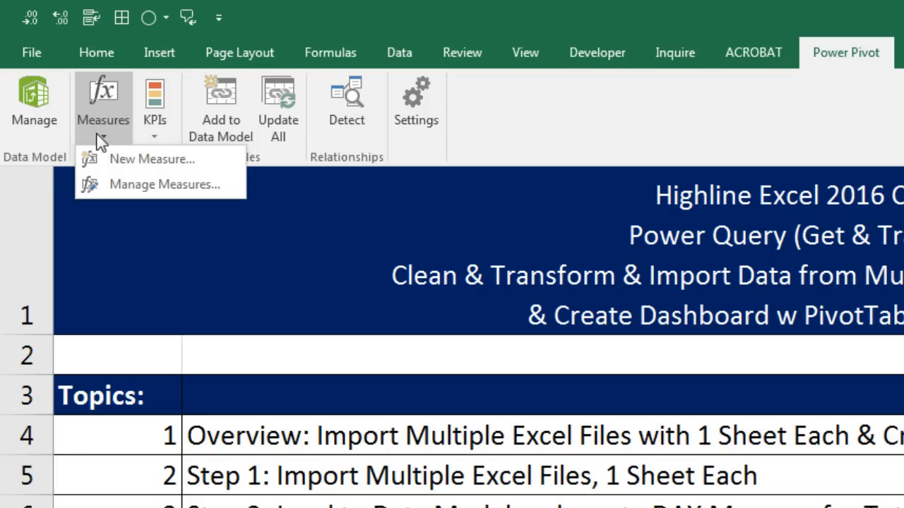
{"action": "left_click", "coordinate": [130, 164]}
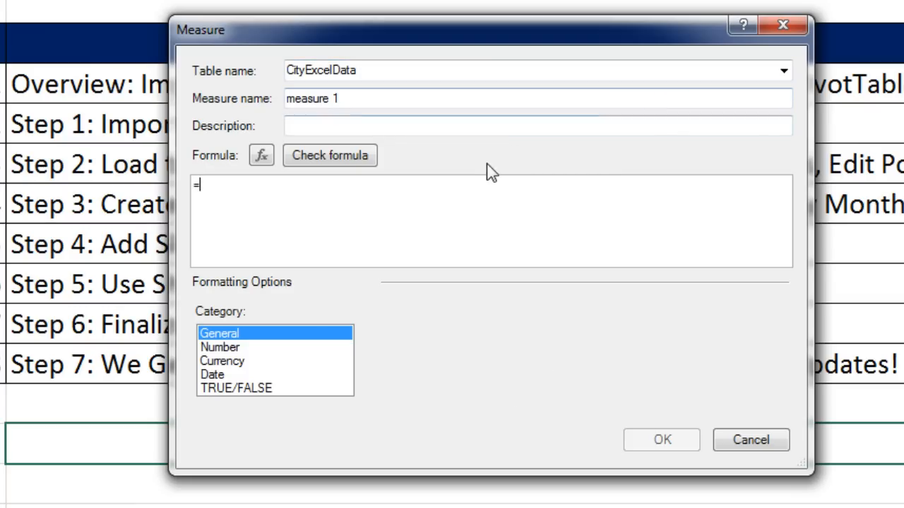
{"action": "left_click", "coordinate": [401, 71]}
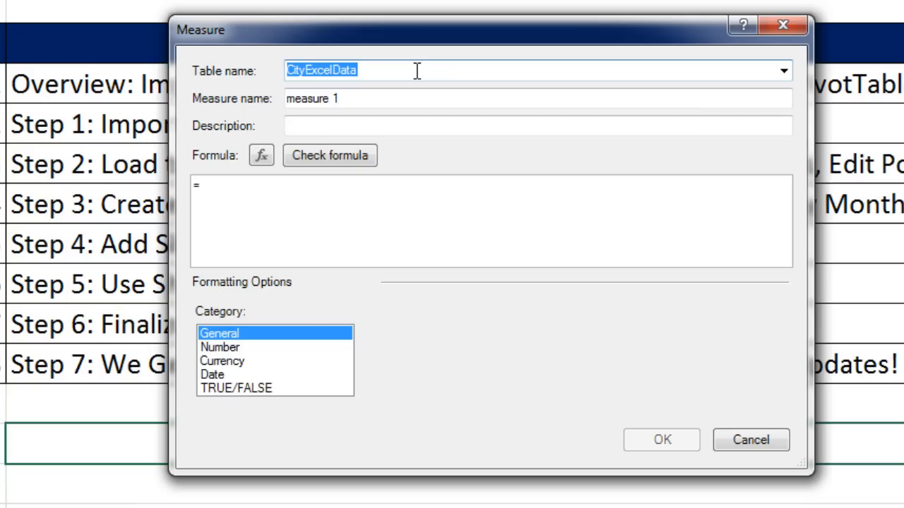
{"action": "left_click", "coordinate": [286, 98]}
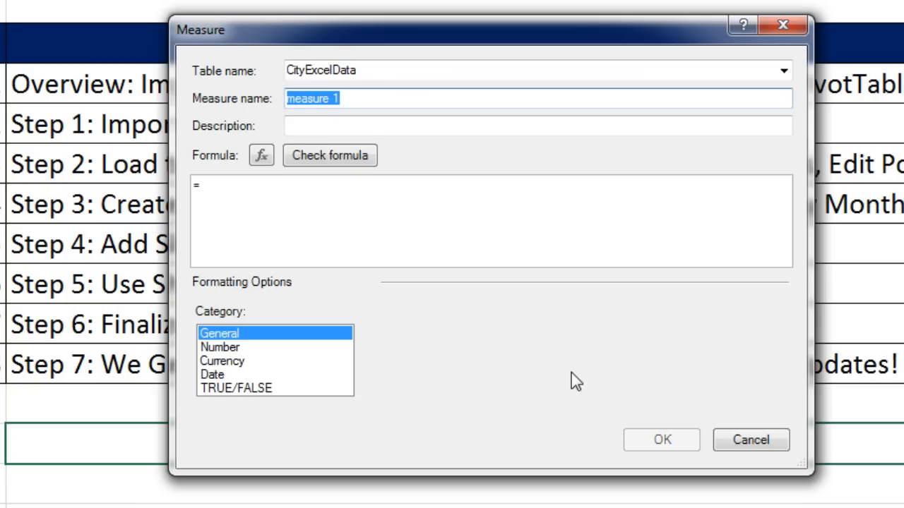
{"action": "type", "text": "Total Sales"}
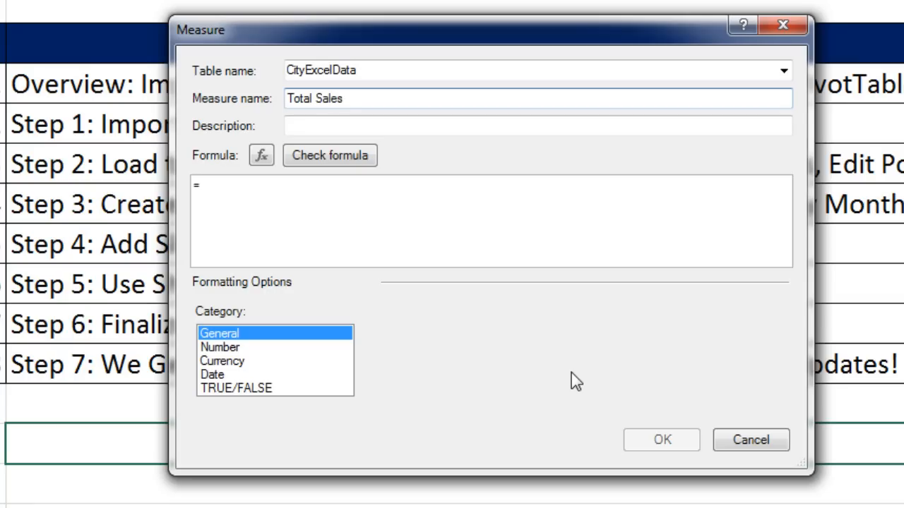
{"action": "key", "text": "Tab"}
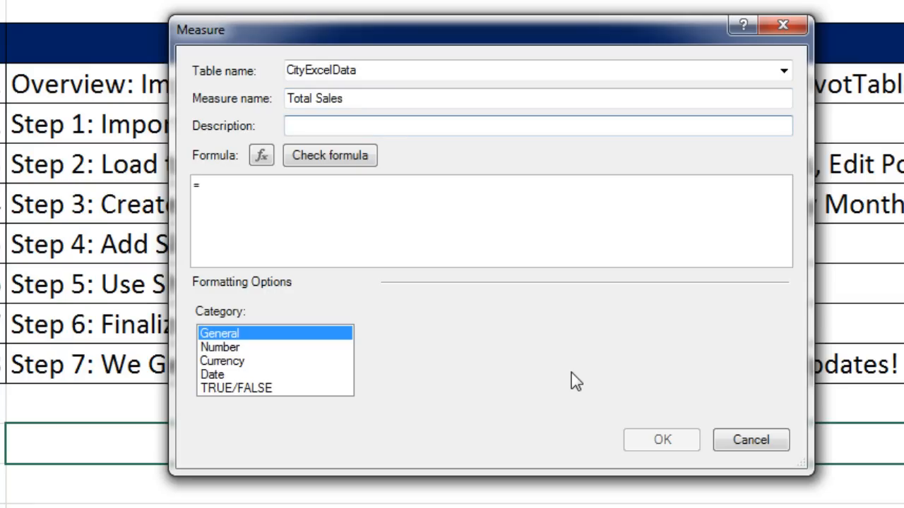
{"action": "type", "text": "DAX SUM function to add total sales from Sales Field & add Number Formatting"}
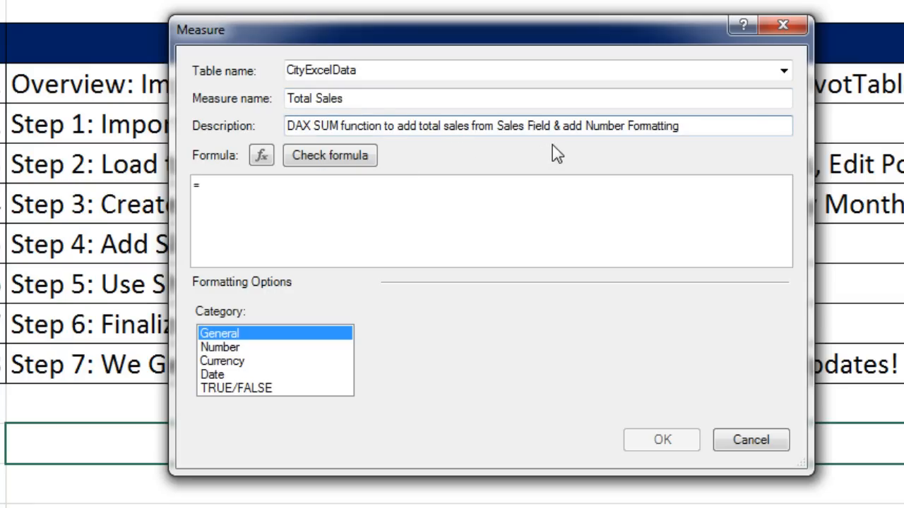
Enter the Total Sales measure's formula as =SUM(CityExcelData[Sales])
{"action": "left_click", "coordinate": [268, 186]}
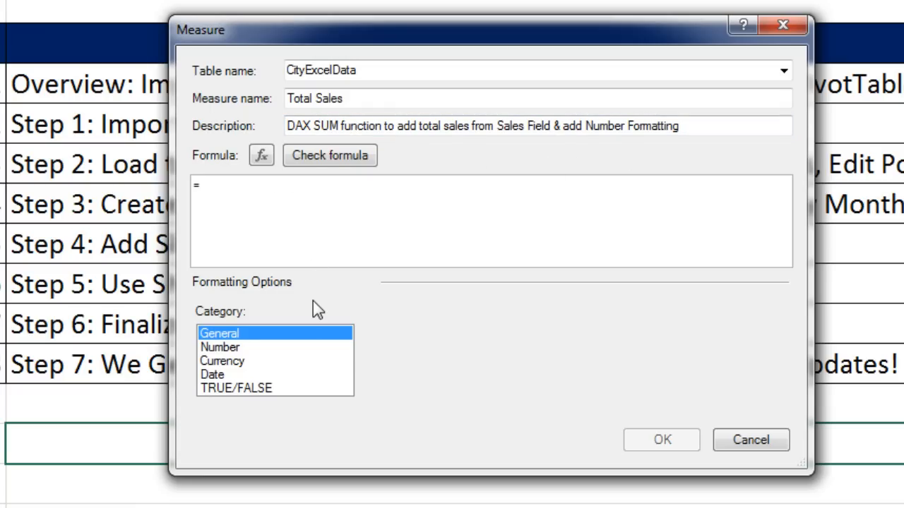
{"action": "type", "text": "SUM("}
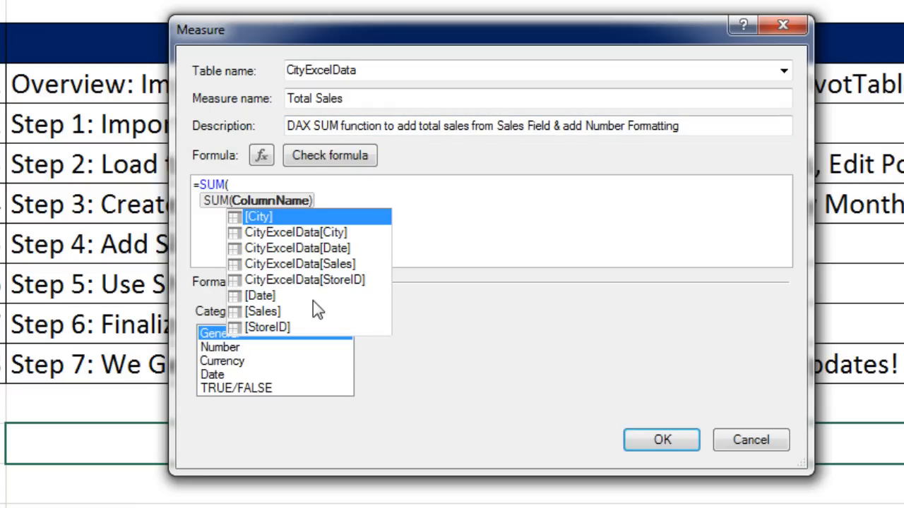
{"action": "key", "text": "Down"}
{"action": "key", "text": "Down"}
{"action": "key", "text": "Down"}
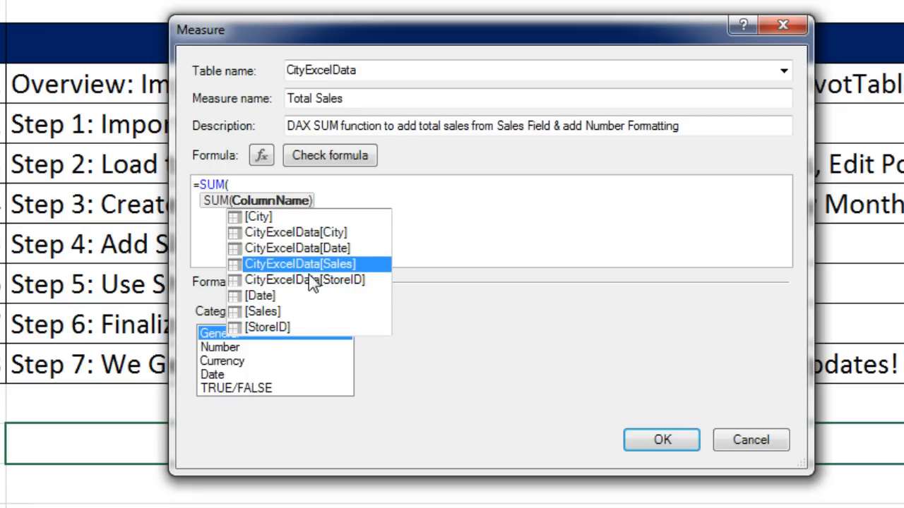
{"action": "key", "text": "Tab"}
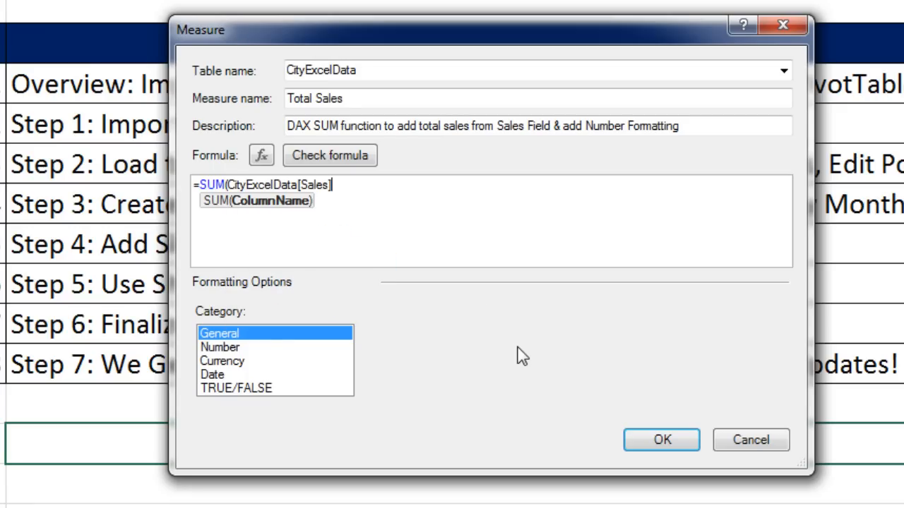
{"action": "type", "text": ")"}
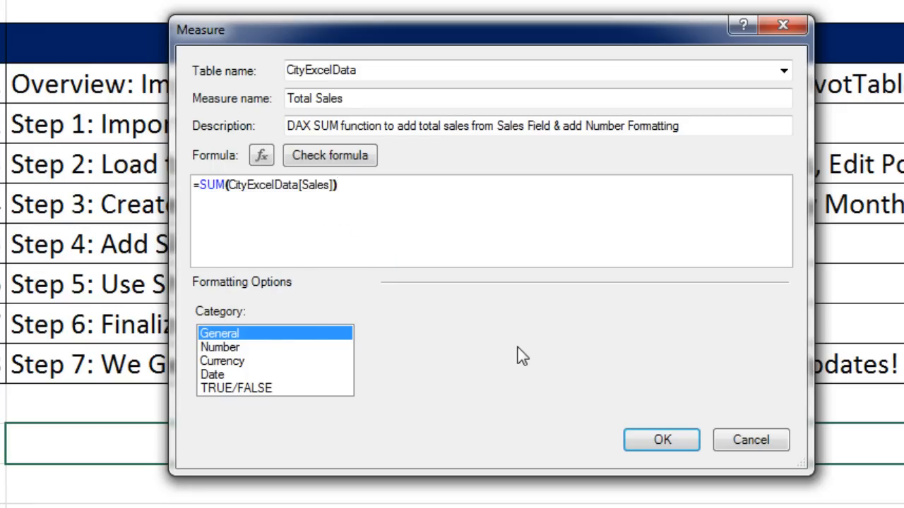
Format the Total Sales measure as Currency with the $ symbol and 0 decimal places, and save the measure
{"action": "left_click", "coordinate": [225, 365]}
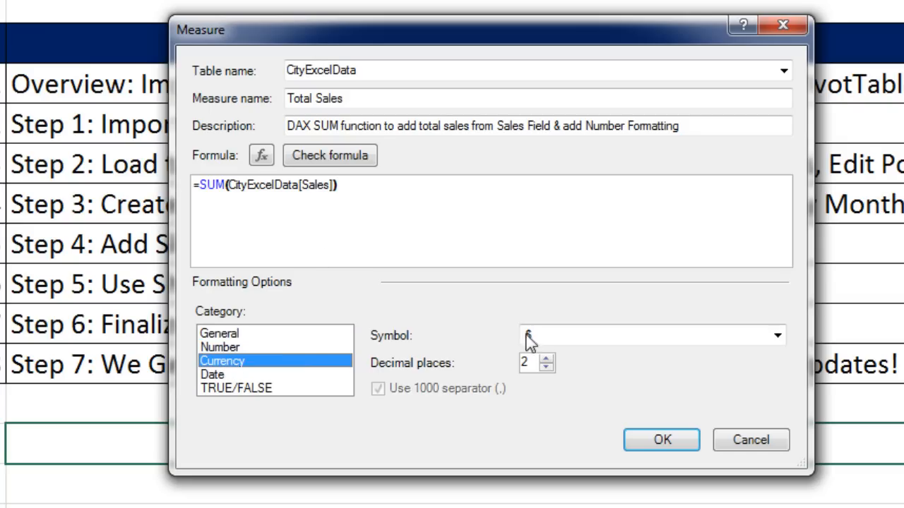
{"action": "left_click", "coordinate": [546, 367]}
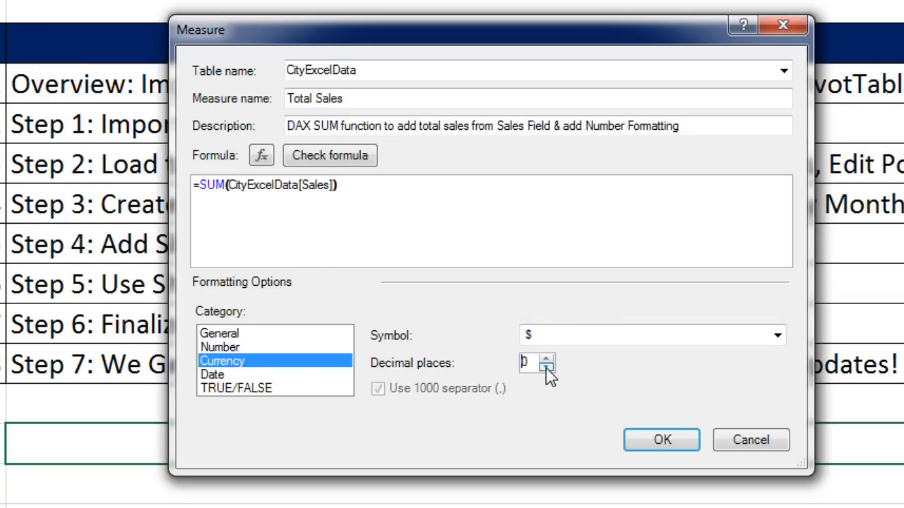
{"action": "left_click", "coordinate": [664, 445]}
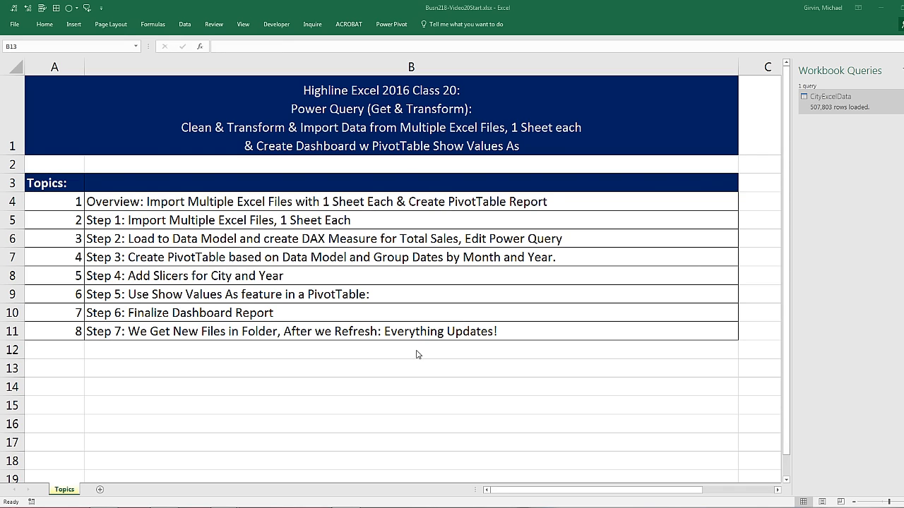
Switch to the Power Pivot window and widen the City and Sales columns of the CityExcelData table
{"action": "key", "text": "alt+Tab"}
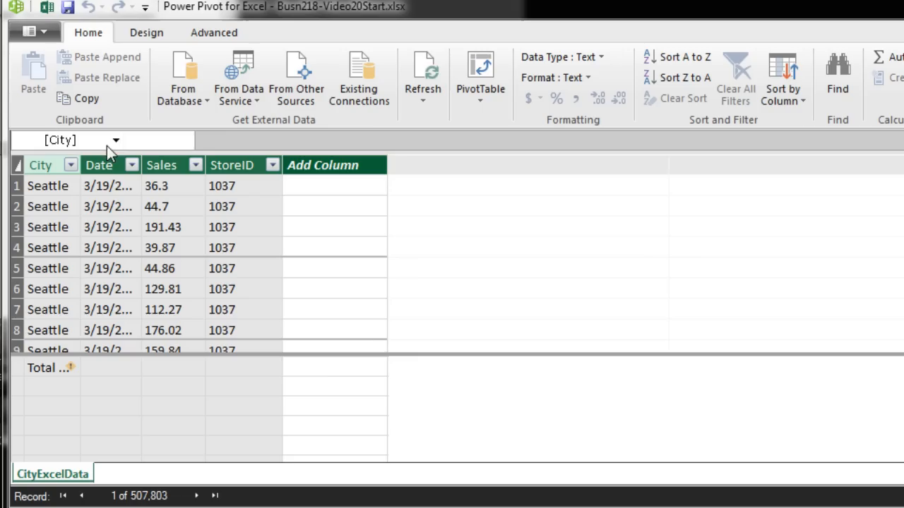
{"action": "left_click_drag", "start_coordinate": [80, 166], "coordinate": [203, 157]}
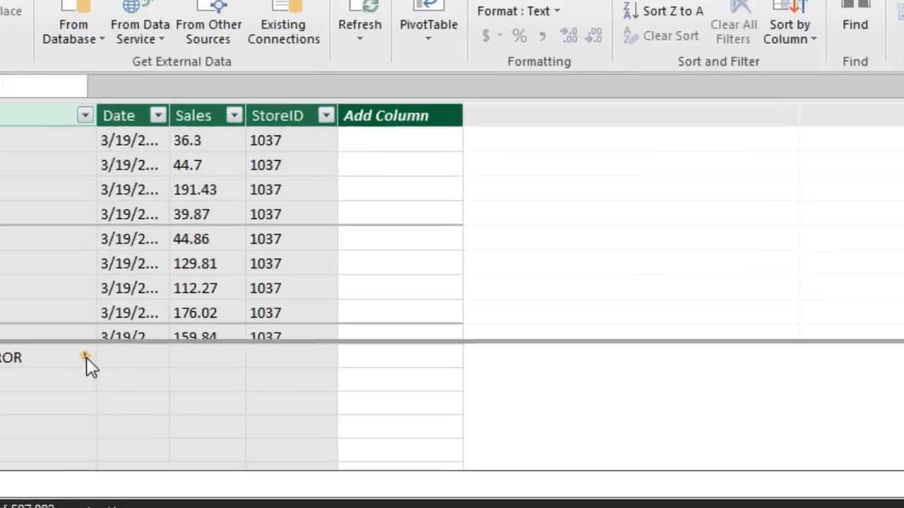
{"action": "mouse_move", "coordinate": [193, 368]}
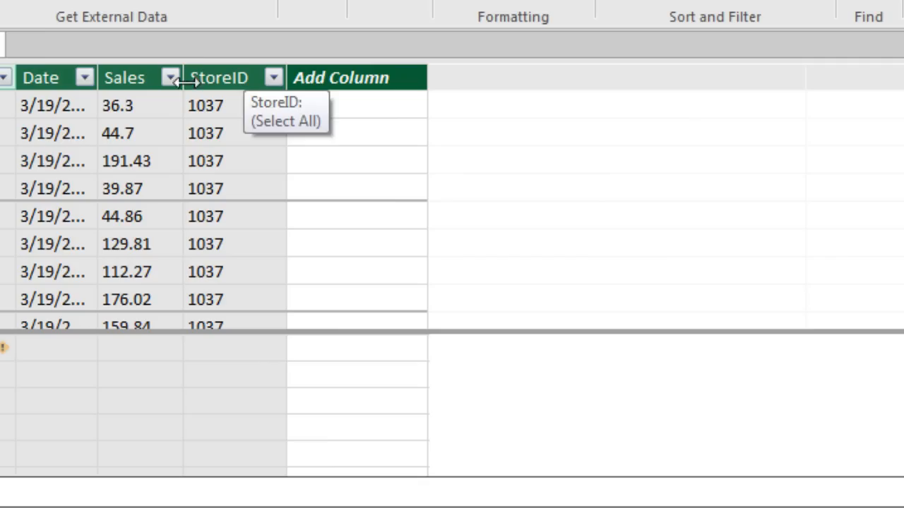
{"action": "left_click_drag", "start_coordinate": [183, 77], "coordinate": [262, 90]}
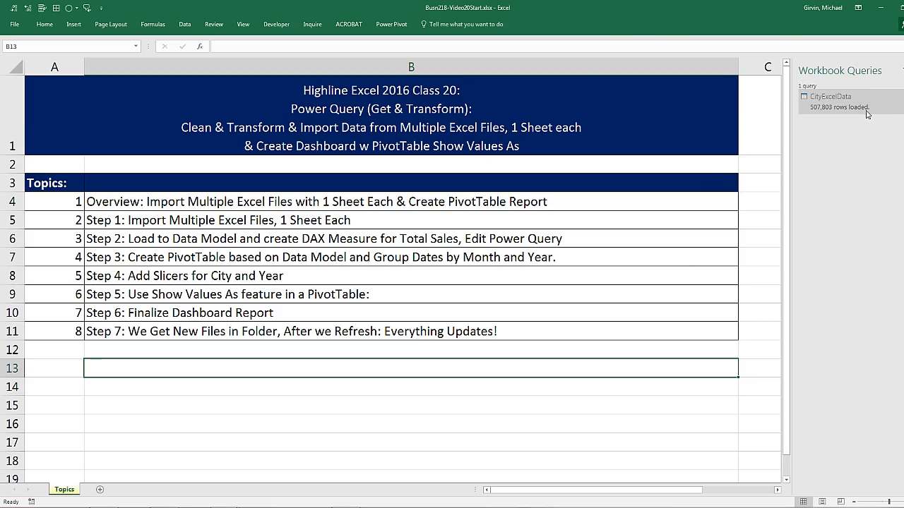
Return to the Excel workbook and open the CityExcelData query for editing
{"action": "left_click", "coordinate": [185, 24]}
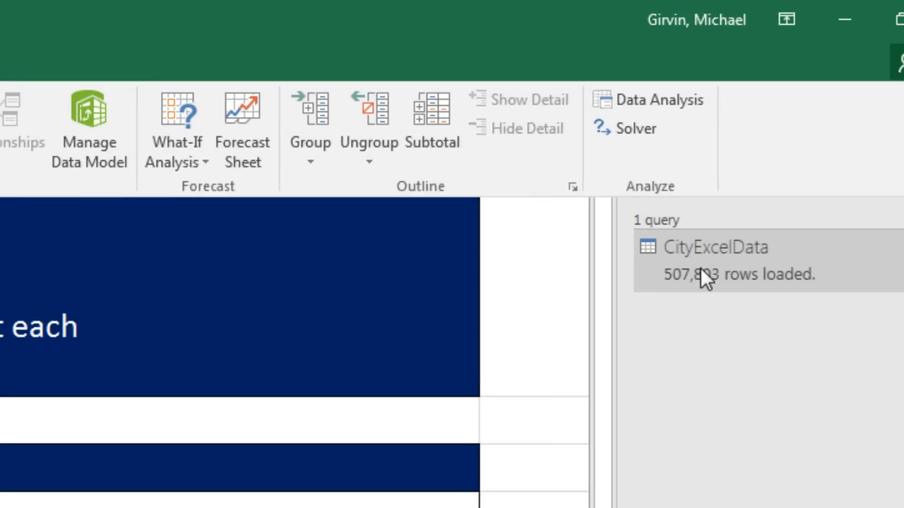
{"action": "right_click", "coordinate": [826, 107]}
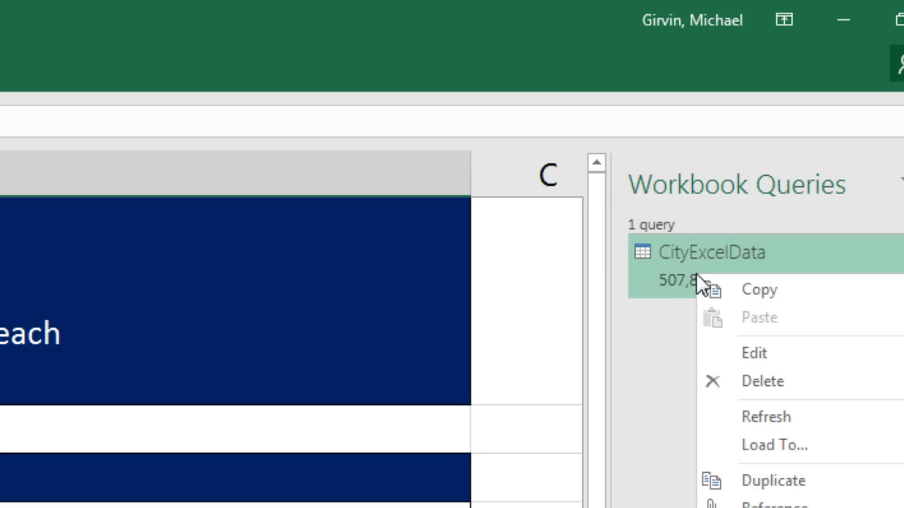
{"action": "left_click", "coordinate": [724, 363]}
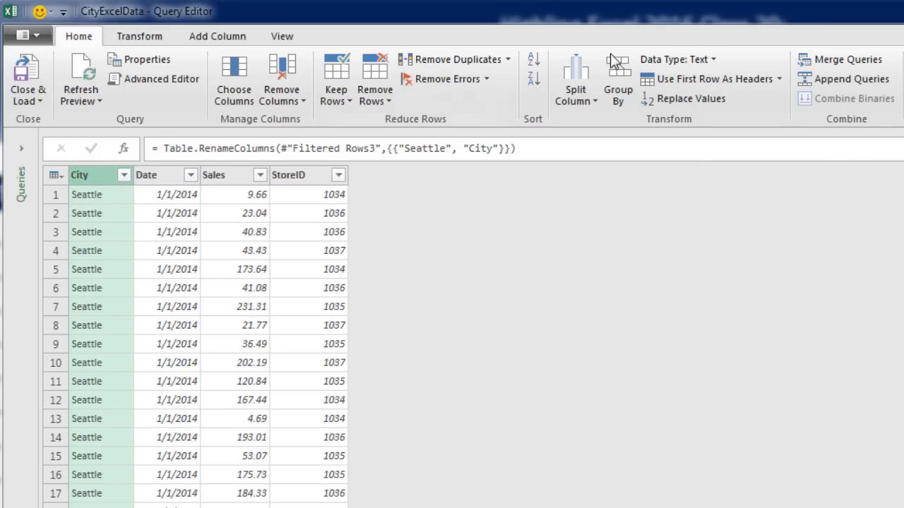
Check the City column's data type and set the Date column's data type to Date
{"action": "left_click", "coordinate": [712, 62]}
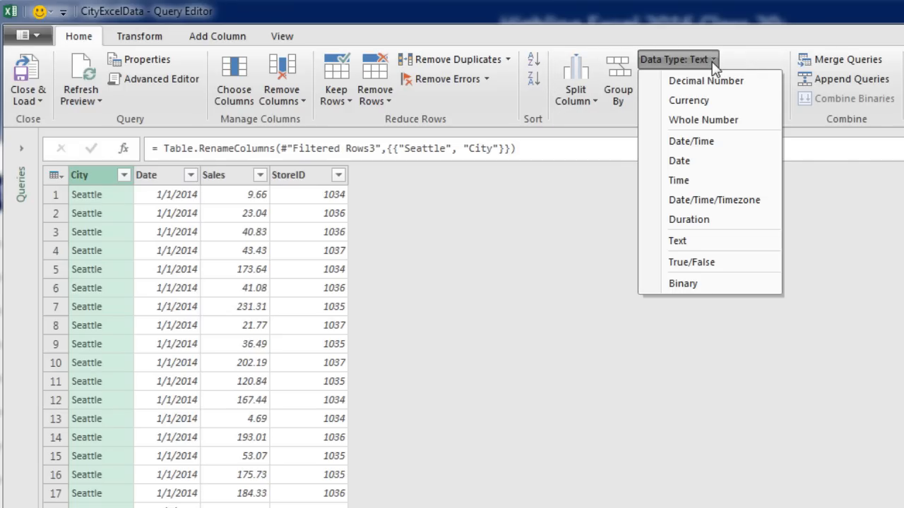
{"action": "left_click", "coordinate": [180, 176]}
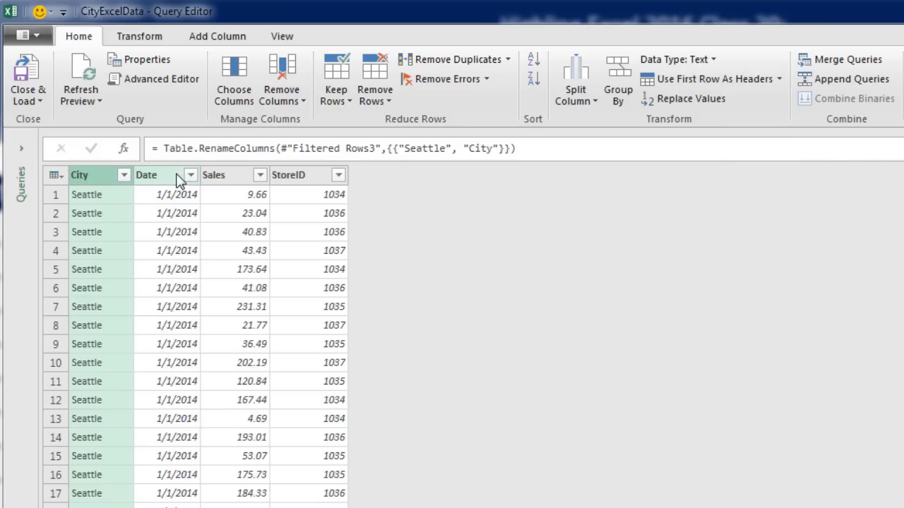
{"action": "left_click", "coordinate": [180, 176]}
{"action": "left_click", "coordinate": [714, 60]}
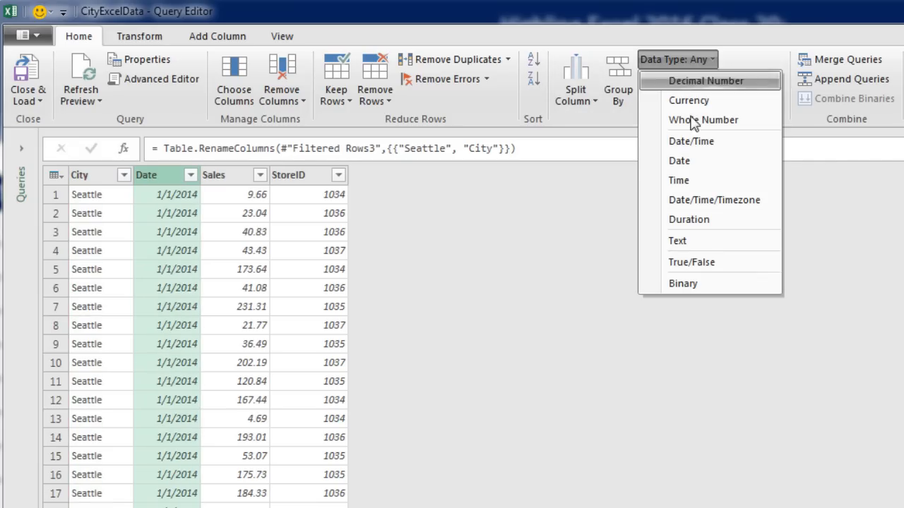
{"action": "left_click", "coordinate": [679, 162]}
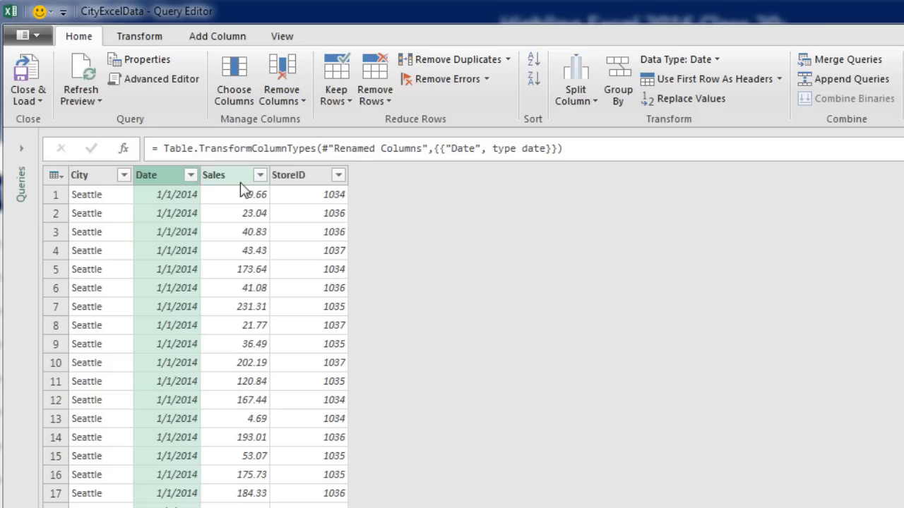
Set the Sales column's data type to Decimal Number and the StoreID column's to Text
{"action": "left_click", "coordinate": [240, 178]}
{"action": "left_click", "coordinate": [712, 60]}
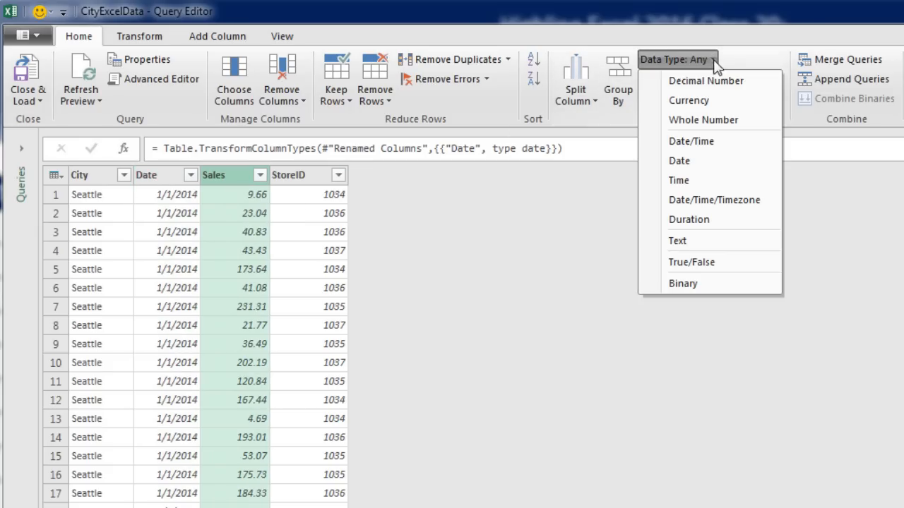
{"action": "left_click", "coordinate": [709, 81]}
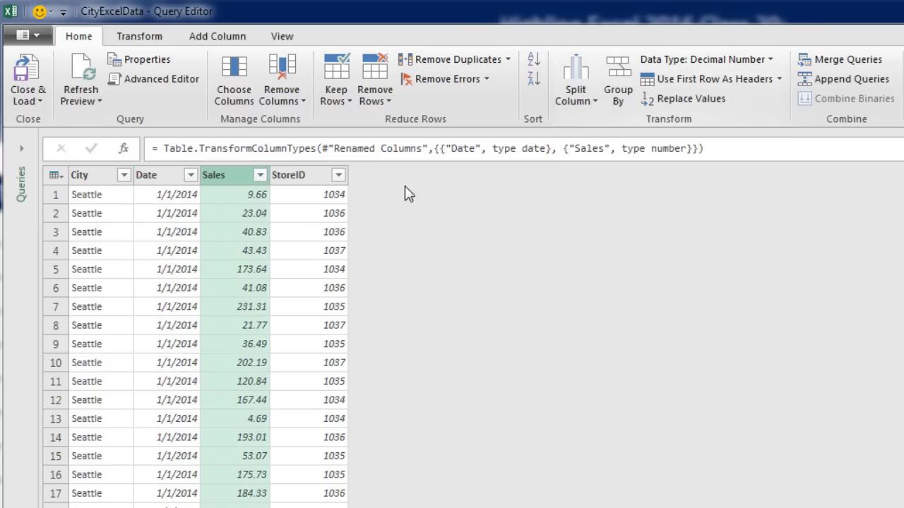
{"action": "left_click", "coordinate": [306, 175]}
{"action": "left_click", "coordinate": [713, 61]}
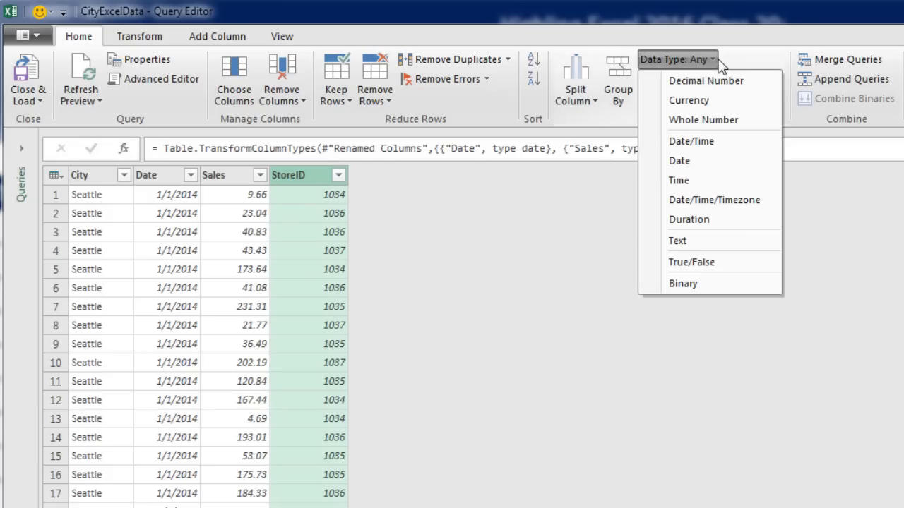
{"action": "left_click", "coordinate": [699, 242]}
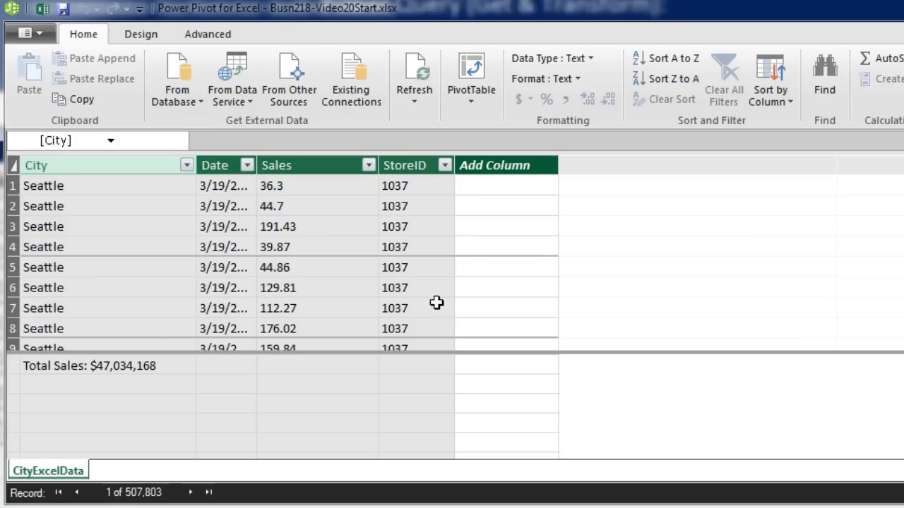
Create a PivotTable from the Data Model on a new worksheet and rename that sheet Report
{"action": "left_click", "coordinate": [471, 72]}
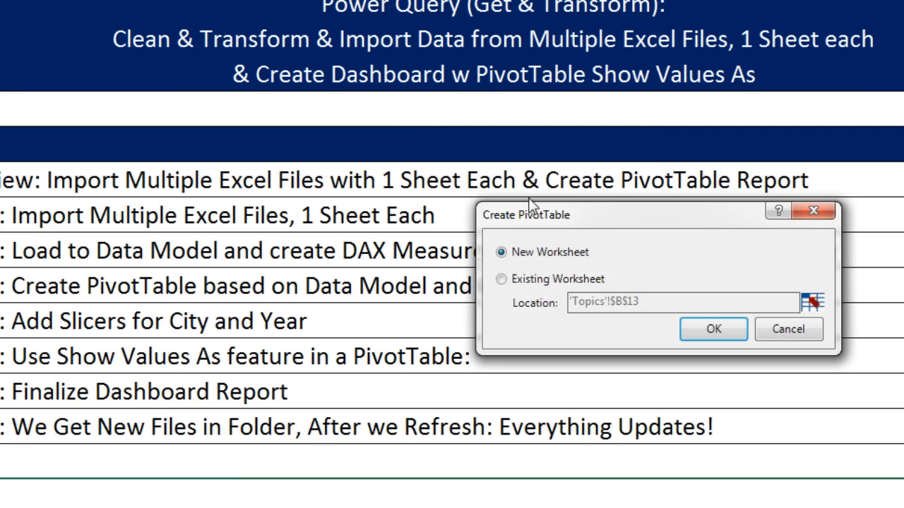
{"action": "left_click", "coordinate": [704, 336]}
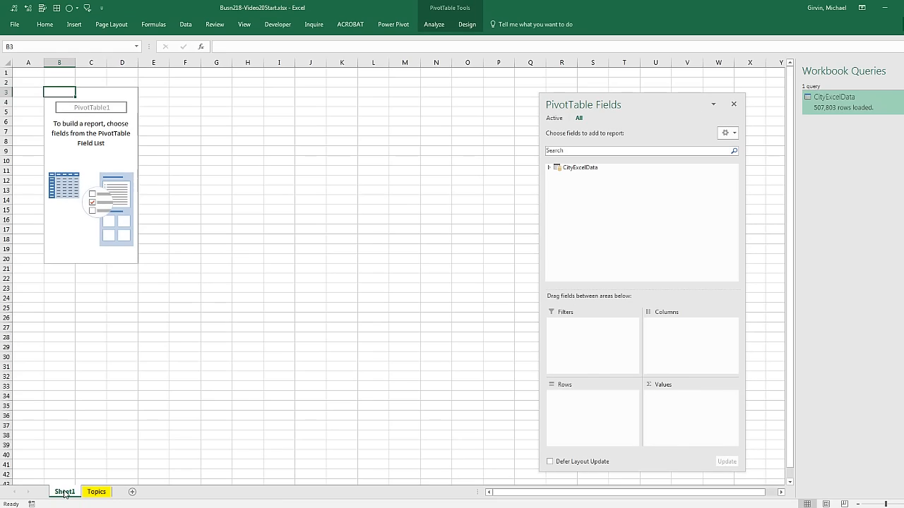
{"action": "double_click", "coordinate": [64, 492]}
{"action": "type", "text": "Report"}
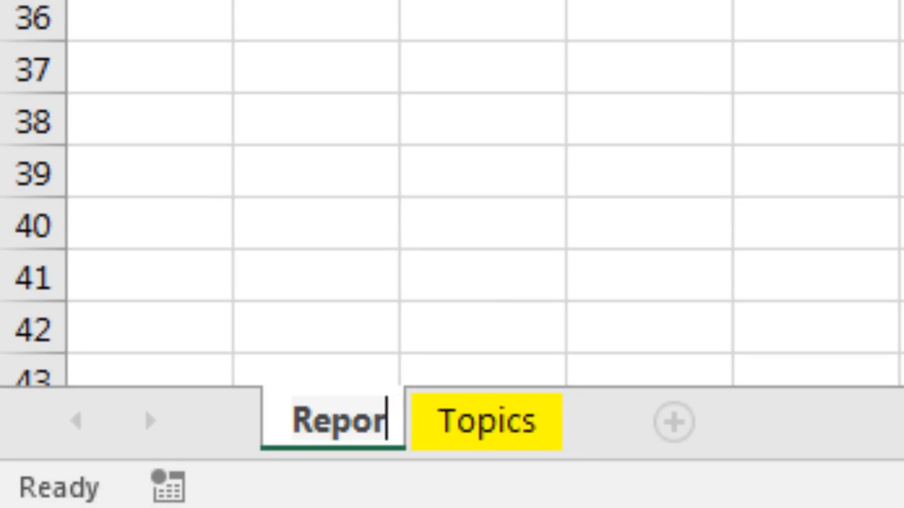
{"action": "key", "text": "Return"}
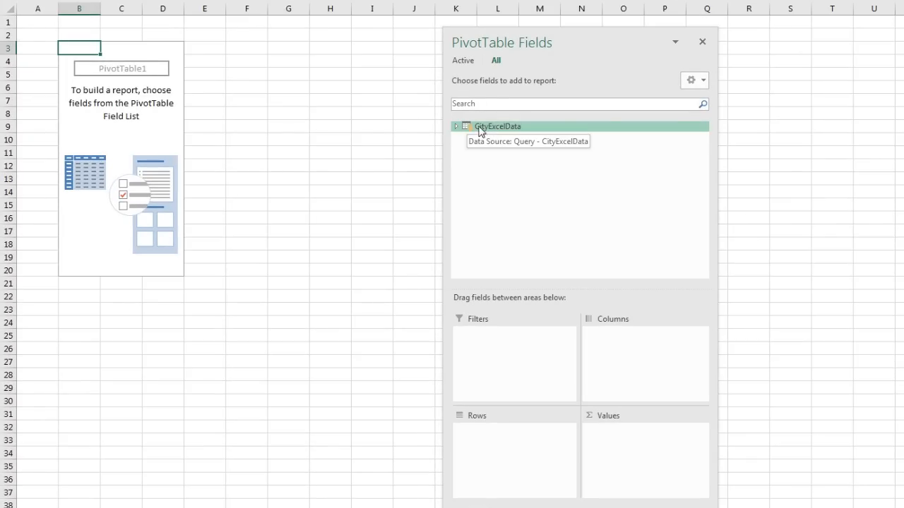
Expand the CityExcelData table in the field list and add its Date field to the PivotTable's Rows
{"action": "left_click", "coordinate": [457, 127]}
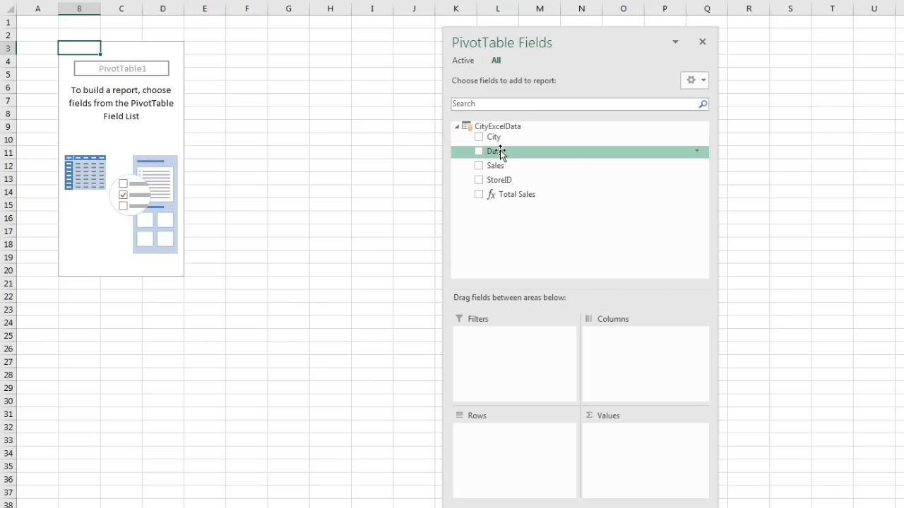
{"action": "left_click_drag", "start_coordinate": [500, 150], "coordinate": [493, 416]}
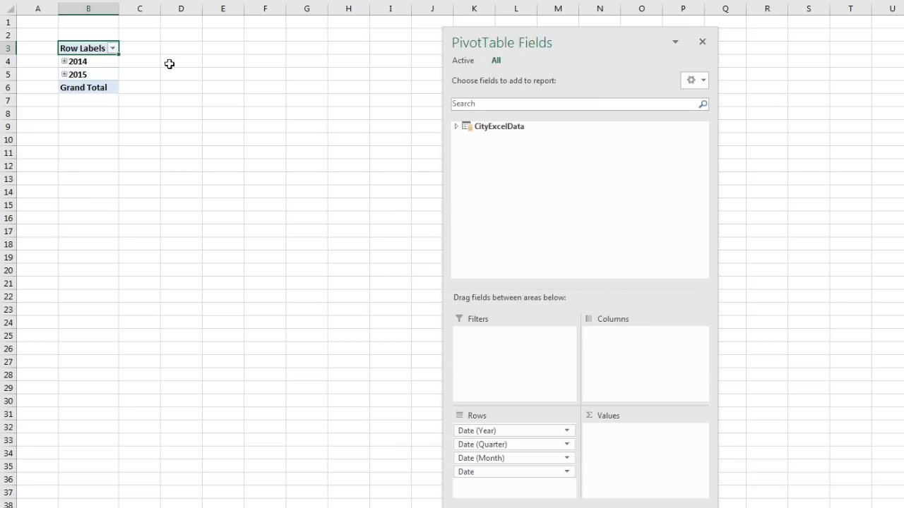
{"action": "key", "text": "alt+Tab"}
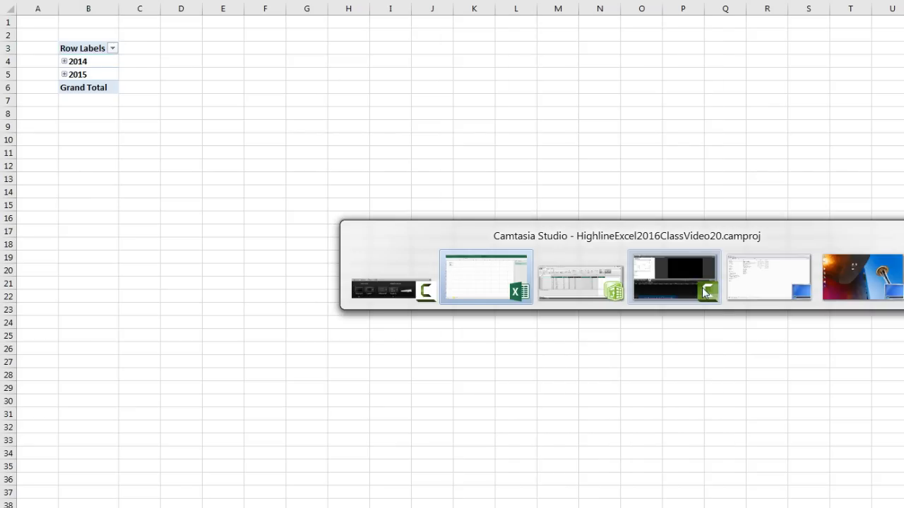
{"action": "key", "text": "alt+Tab"}
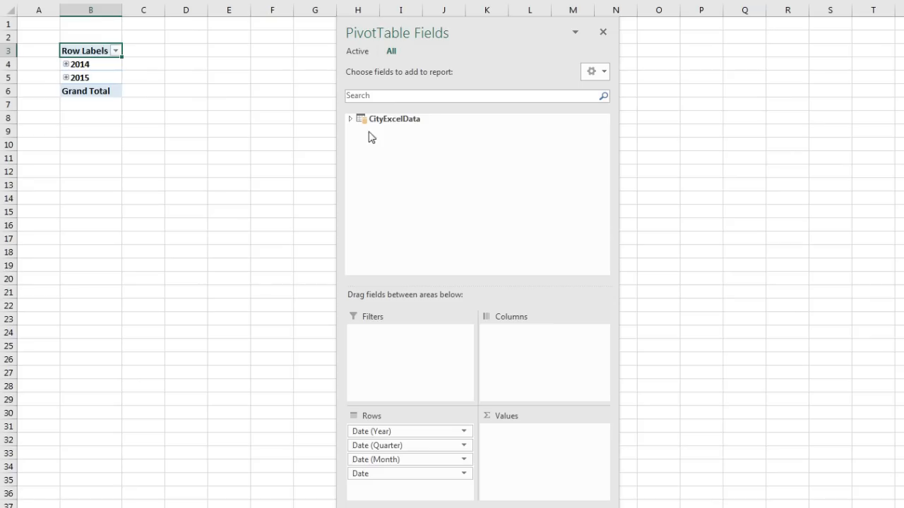
Remove the Date, Date (Quarter) and Date (Year) fields from the PivotTable's Rows
{"action": "left_click_drag", "start_coordinate": [363, 476], "coordinate": [261, 444]}
{"action": "left_click_drag", "start_coordinate": [403, 445], "coordinate": [237, 430]}
{"action": "left_click_drag", "start_coordinate": [395, 433], "coordinate": [244, 358]}
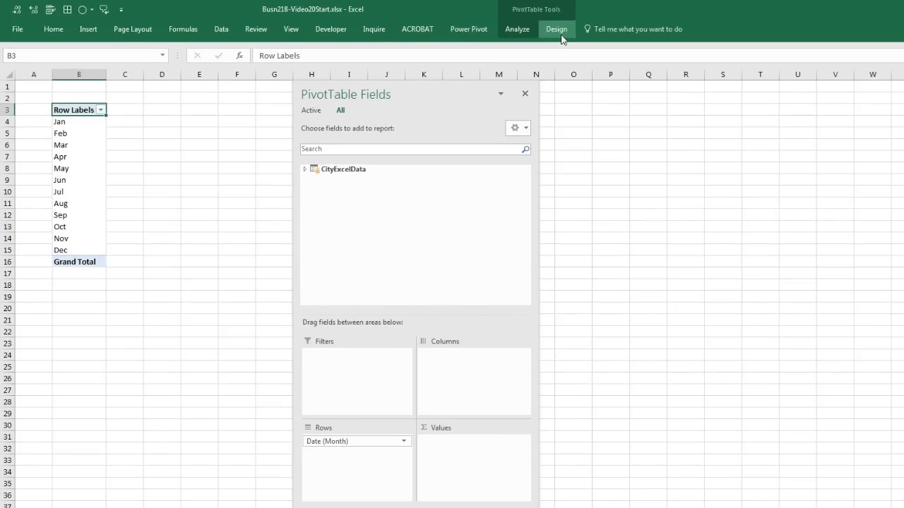
Change the PivotTable's report layout to Outline Form
{"action": "left_click", "coordinate": [559, 26]}
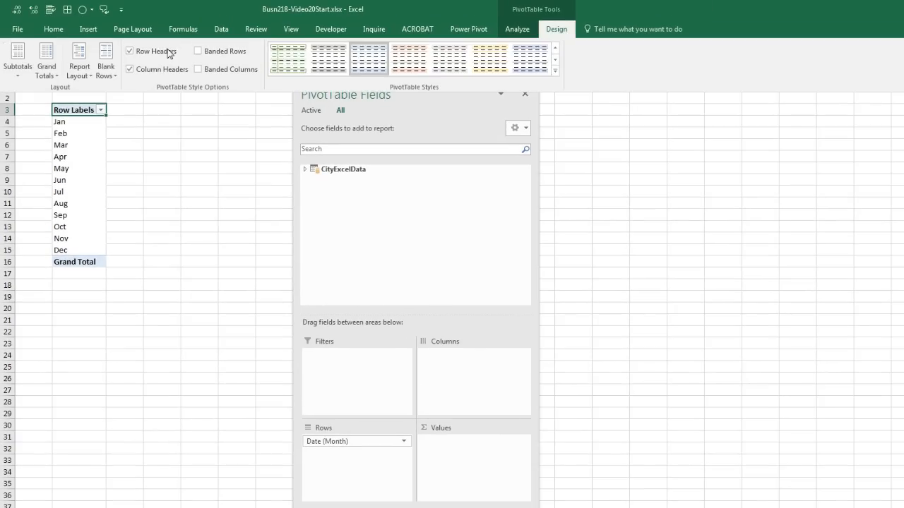
{"action": "left_click", "coordinate": [81, 70]}
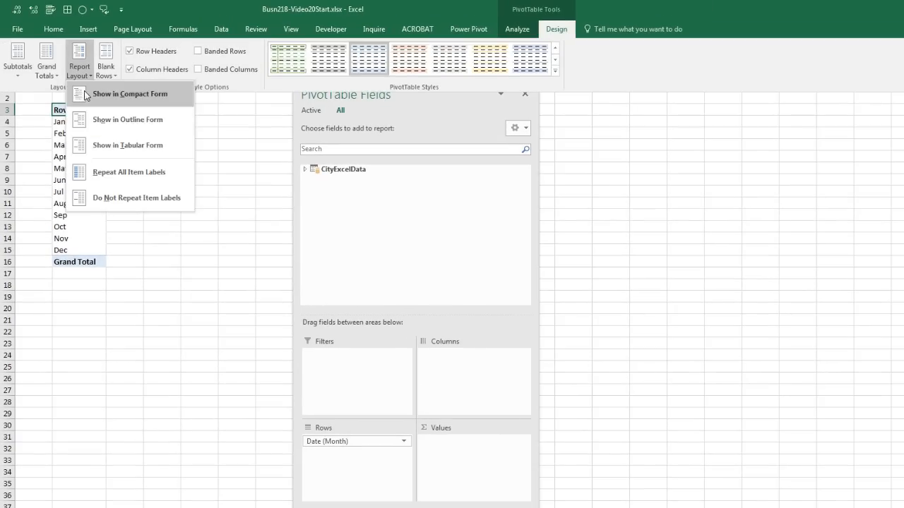
{"action": "left_click", "coordinate": [108, 122]}
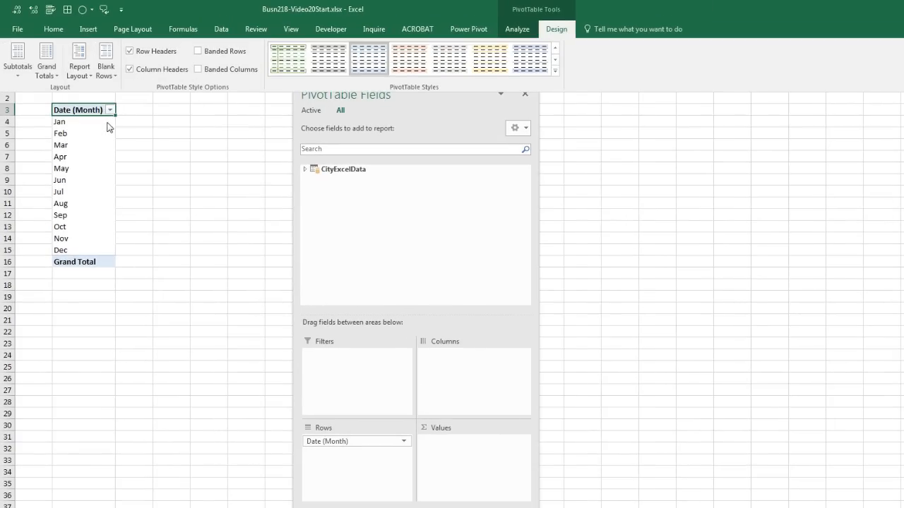
Expand the CityExcelData table in the field list and add the Total Sales measure to the PivotTable's Values twice
{"action": "left_click", "coordinate": [306, 171]}
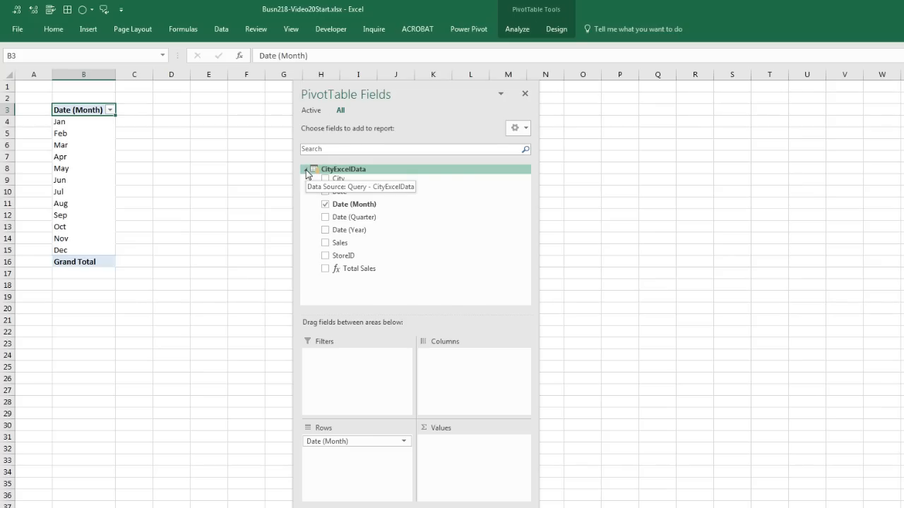
{"action": "left_click_drag", "start_coordinate": [356, 268], "coordinate": [457, 454]}
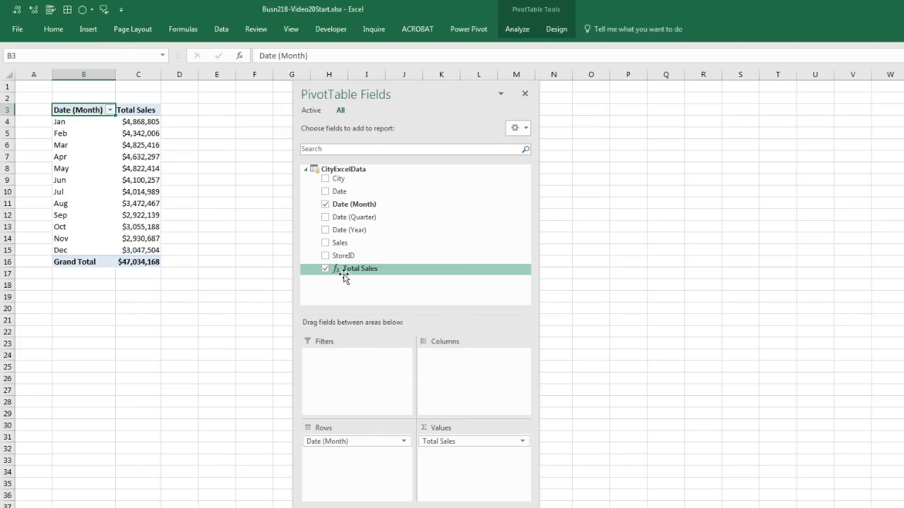
{"action": "left_click_drag", "start_coordinate": [344, 277], "coordinate": [465, 459]}
{"action": "left_click_drag", "start_coordinate": [360, 94], "coordinate": [463, 105]}
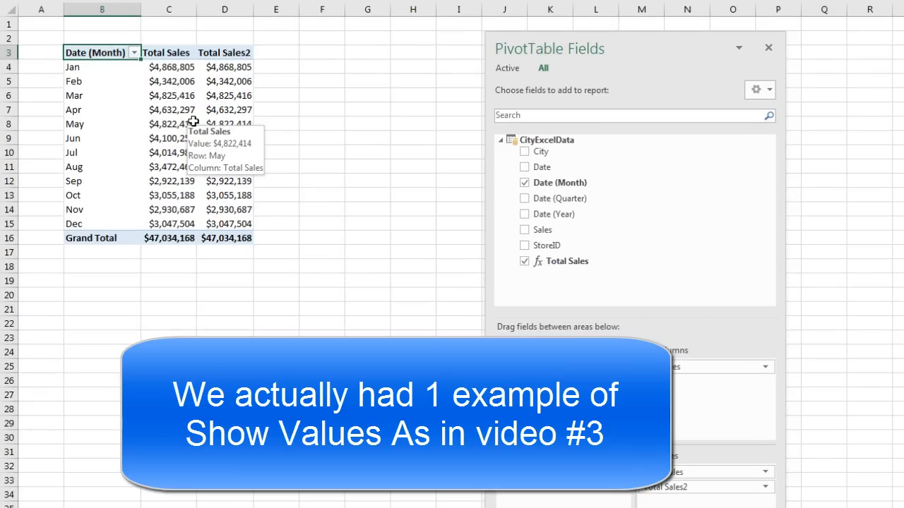
In the value field settings of the second Total Sales column, show the values as % of Grand Total
{"action": "left_click", "coordinate": [234, 67]}
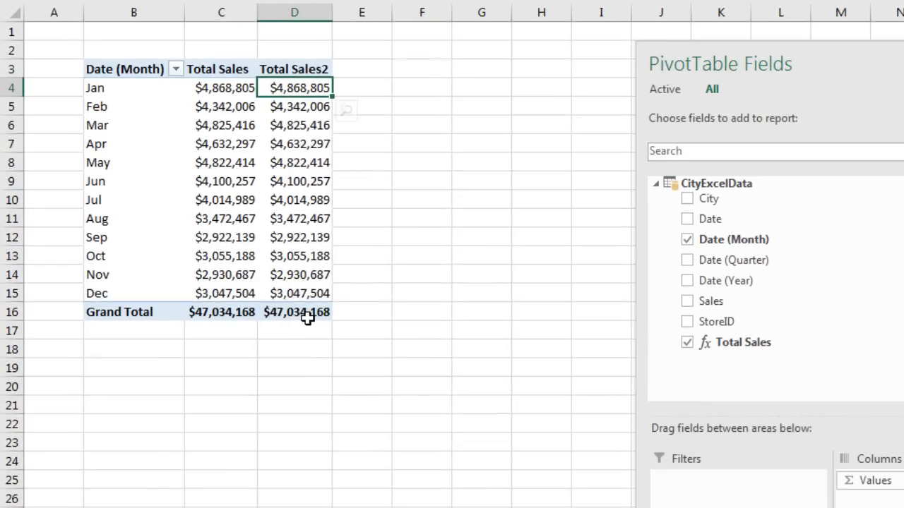
{"action": "right_click", "coordinate": [295, 91]}
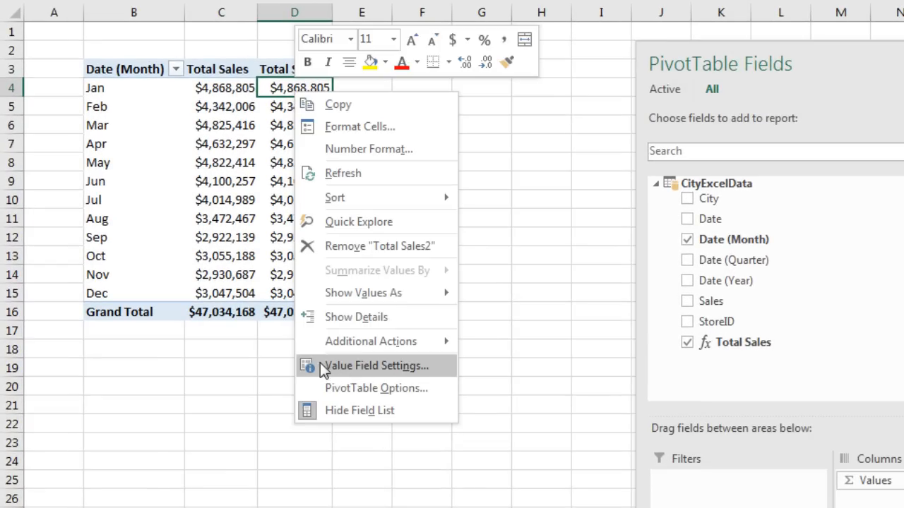
{"action": "left_click", "coordinate": [380, 365]}
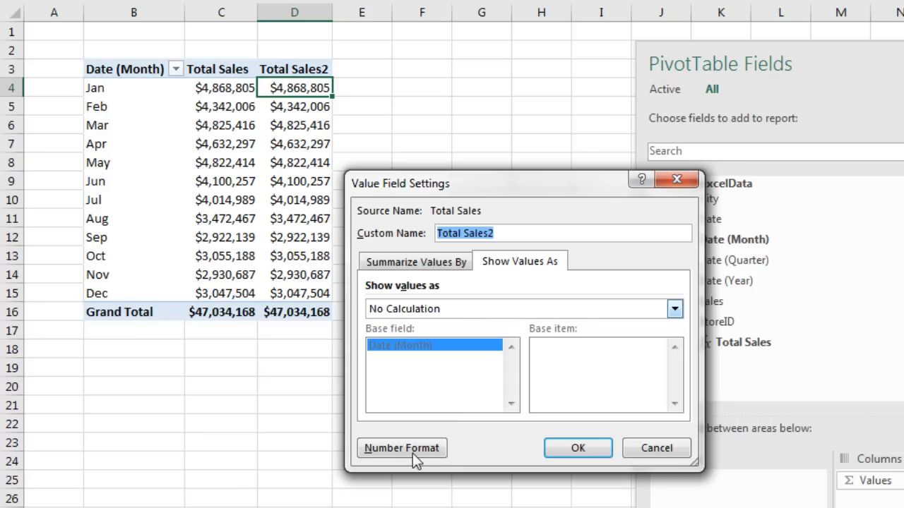
{"action": "left_click", "coordinate": [418, 261]}
{"action": "left_click", "coordinate": [497, 263]}
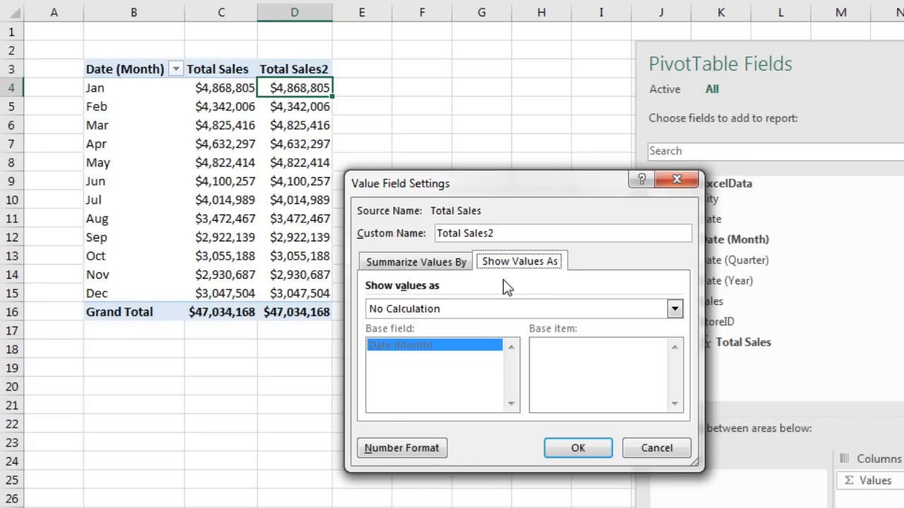
{"action": "left_click", "coordinate": [496, 312]}
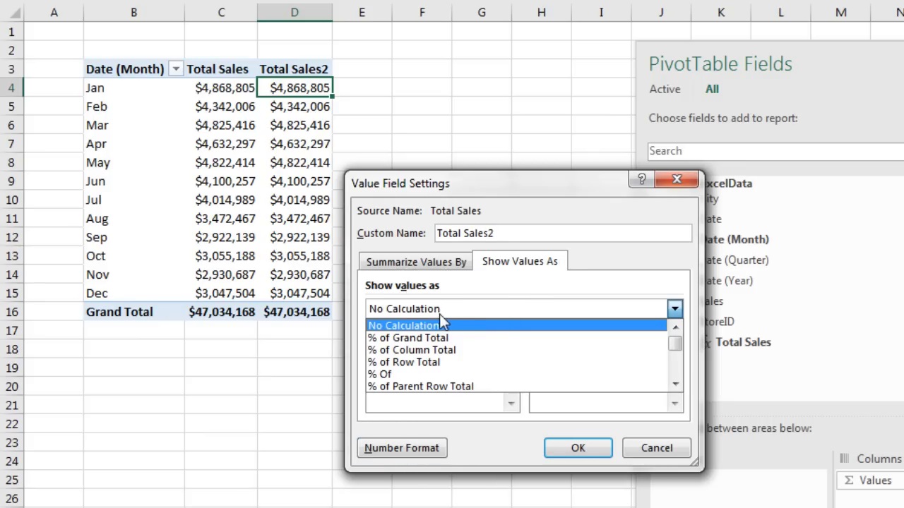
{"action": "left_click", "coordinate": [435, 338]}
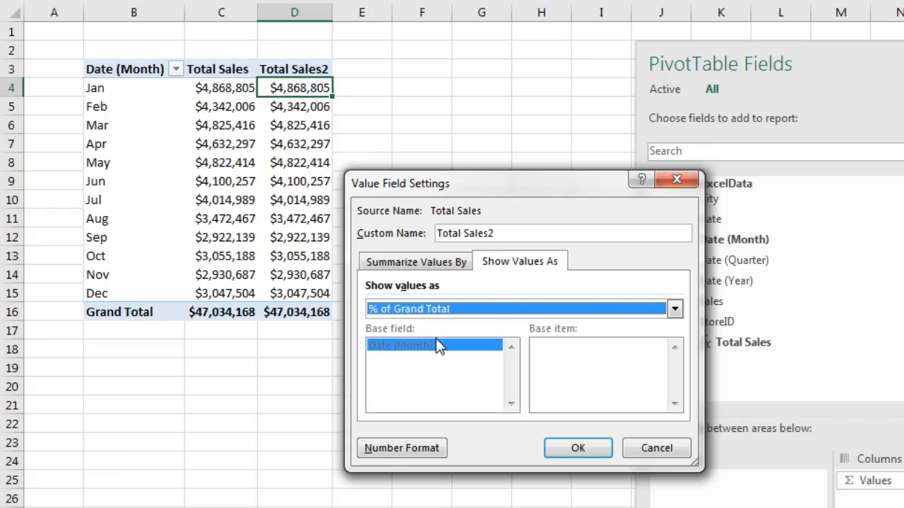
Give this value field the custom name % of Total and apply the settings
{"action": "left_click", "coordinate": [503, 233]}
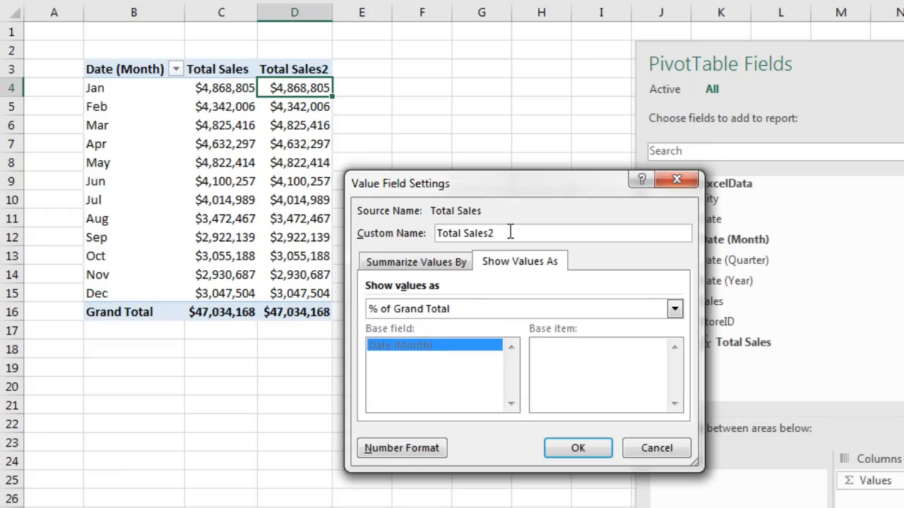
{"action": "left_click_drag", "start_coordinate": [510, 233], "coordinate": [428, 235]}
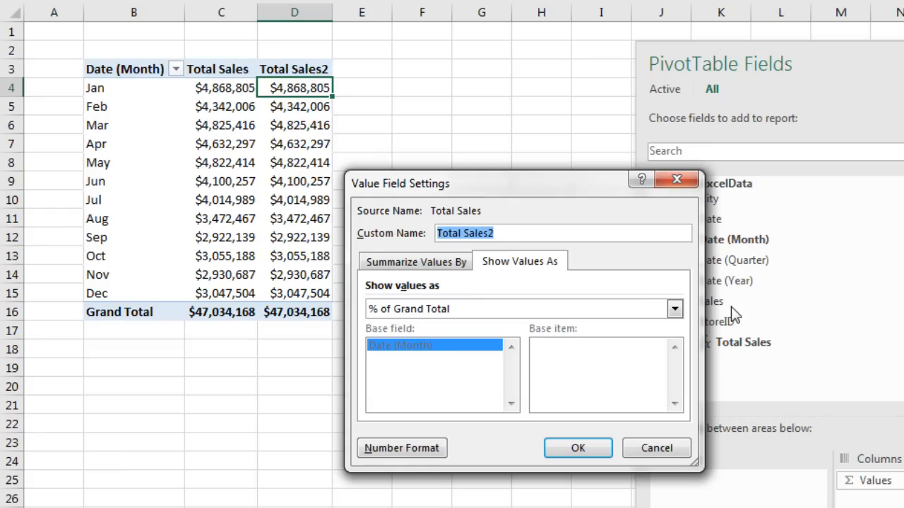
{"action": "type", "text": "% of Total"}
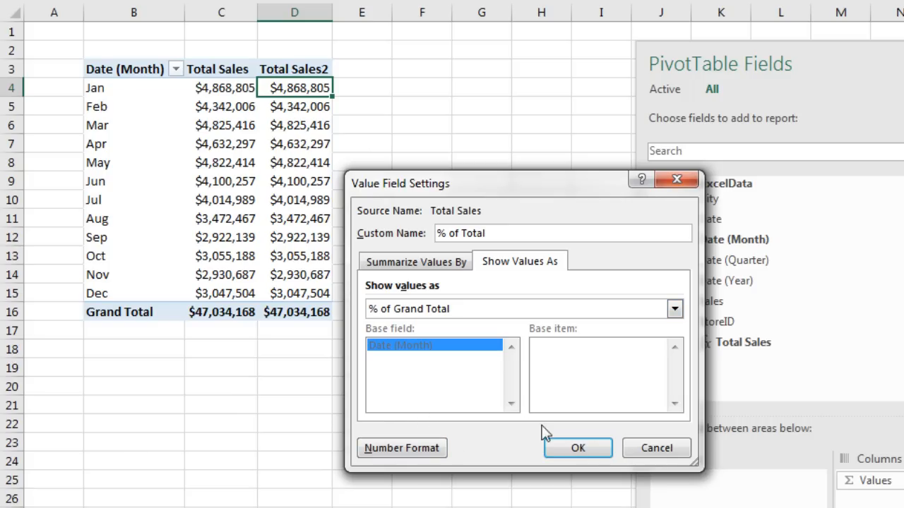
{"action": "left_click", "coordinate": [593, 450]}
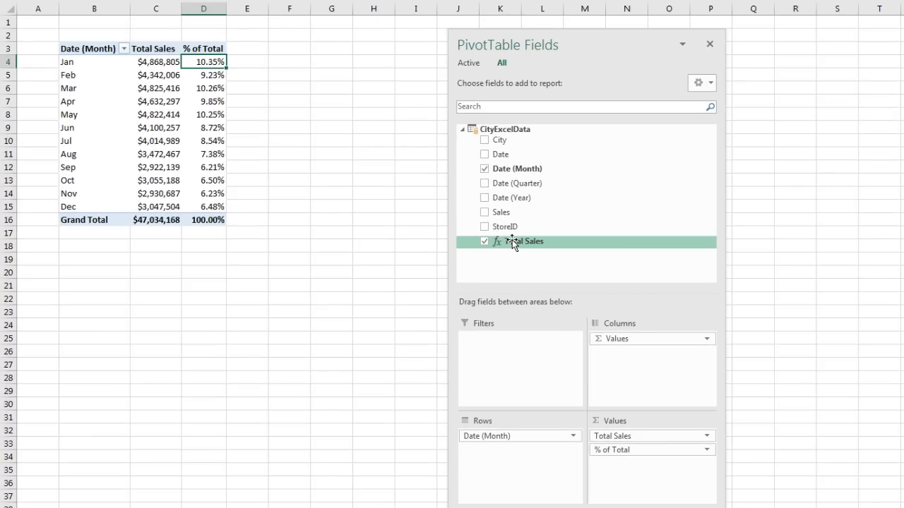
Add the Total Sales measure to Values two more times and show the Total Sales2 column as Difference From
{"action": "left_click_drag", "start_coordinate": [513, 244], "coordinate": [646, 488]}
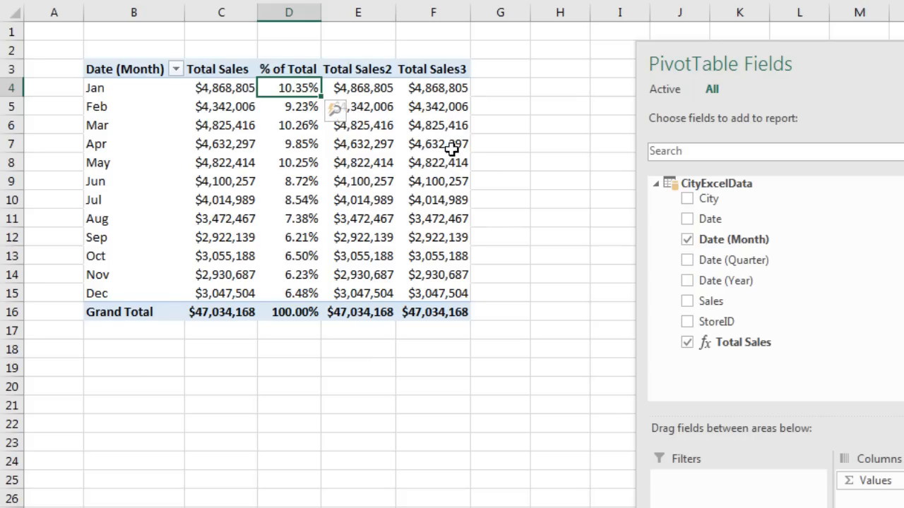
{"action": "right_click", "coordinate": [353, 92]}
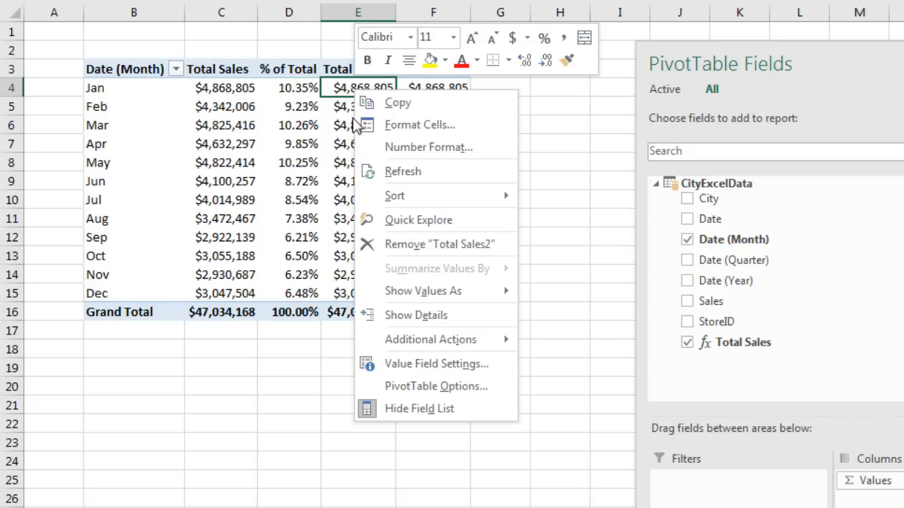
{"action": "left_click", "coordinate": [409, 365]}
{"action": "left_click", "coordinate": [325, 339]}
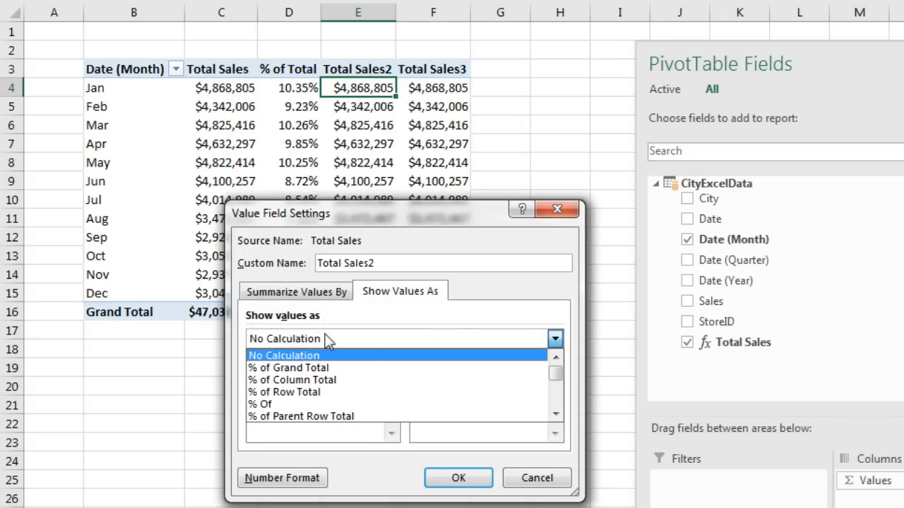
{"action": "left_click", "coordinate": [557, 415]}
{"action": "left_click", "coordinate": [556, 414]}
{"action": "left_click", "coordinate": [557, 415]}
{"action": "left_click", "coordinate": [556, 415]}
{"action": "left_click", "coordinate": [556, 415]}
{"action": "left_click", "coordinate": [556, 414]}
{"action": "left_click", "coordinate": [556, 414]}
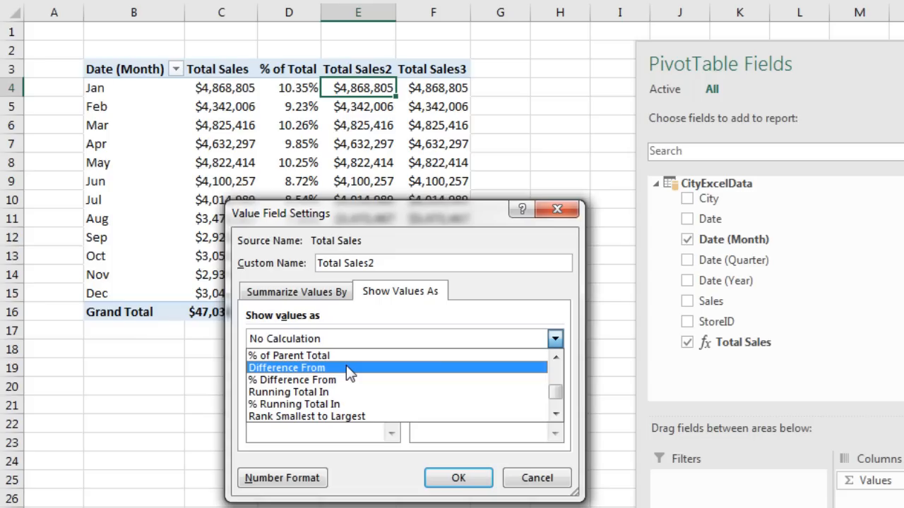
{"action": "left_click", "coordinate": [346, 369]}
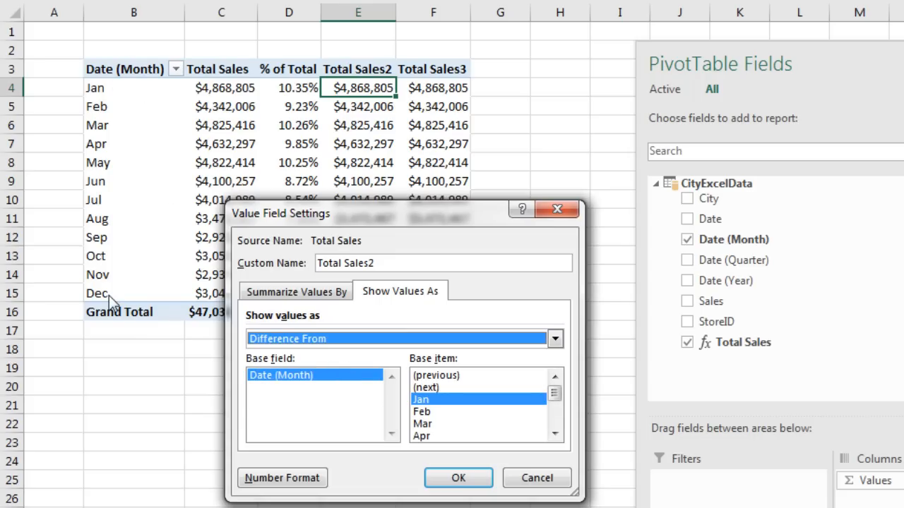
Set the difference's base item to (previous), name the field Change and apply the settings
{"action": "left_click", "coordinate": [432, 377]}
{"action": "left_click", "coordinate": [429, 388]}
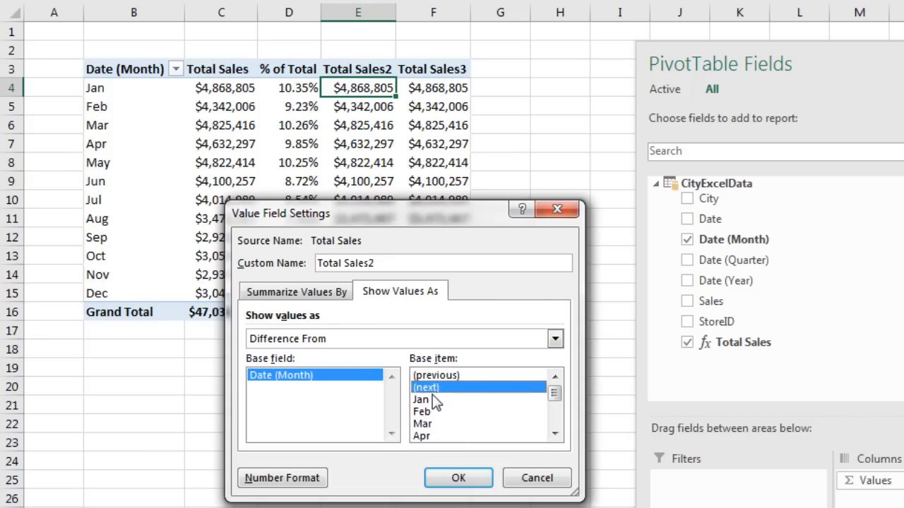
{"action": "left_click", "coordinate": [429, 400]}
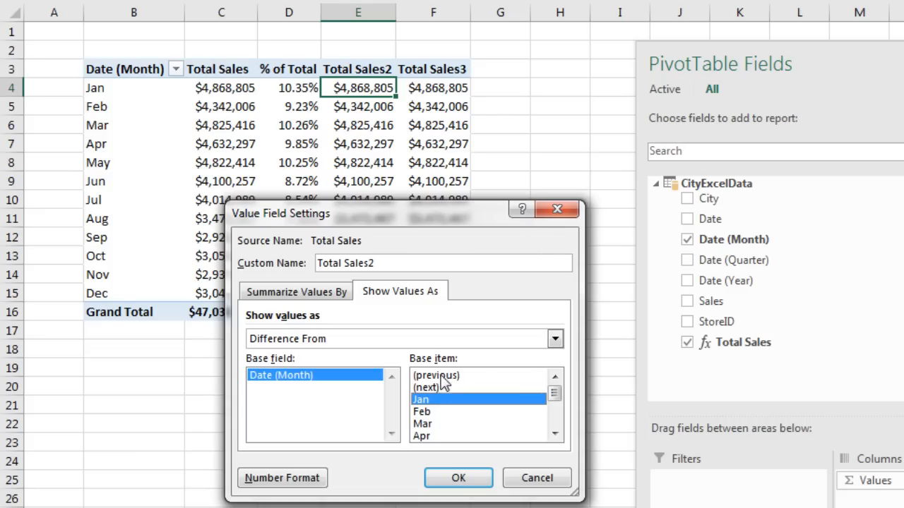
{"action": "left_click", "coordinate": [438, 376]}
{"action": "left_click_drag", "start_coordinate": [396, 259], "coordinate": [286, 255]}
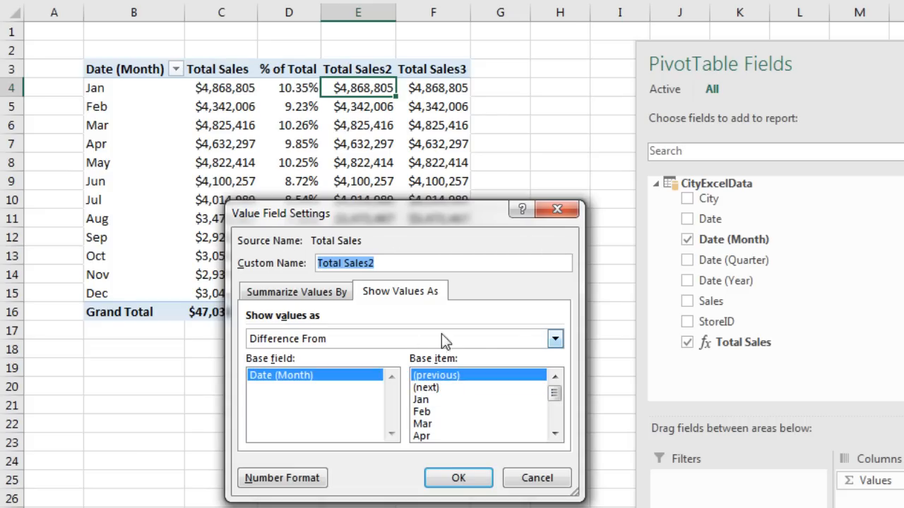
{"action": "type", "text": "Change"}
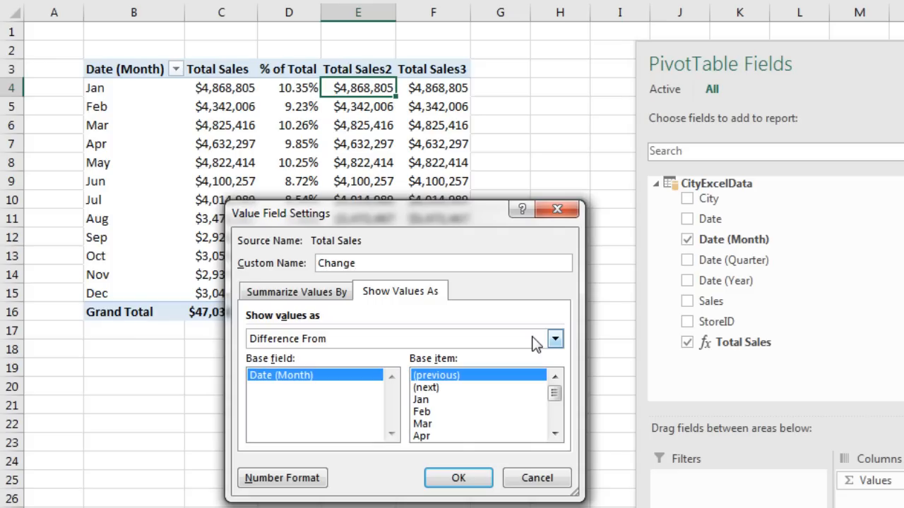
{"action": "left_click", "coordinate": [459, 482]}
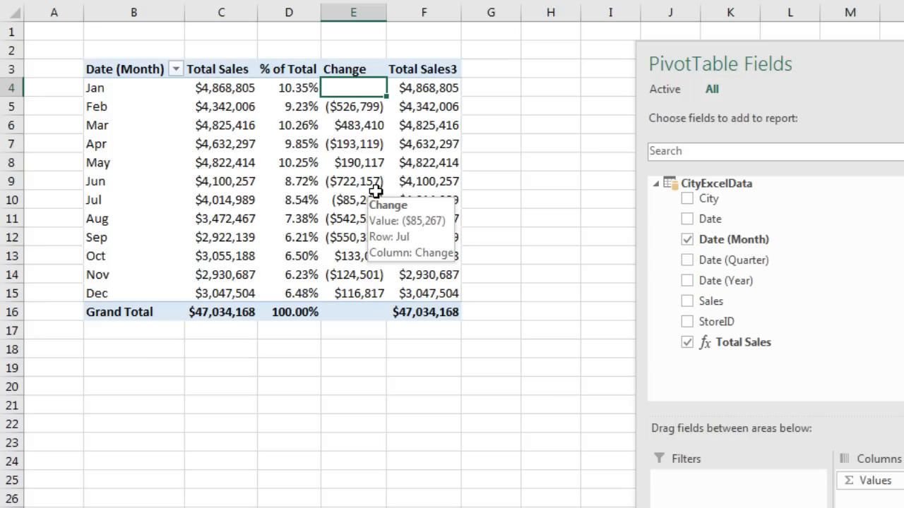
Show the Total Sales3 column as % Difference From, with Date (Month) as base field and (previous) as base item
{"action": "right_click", "coordinate": [433, 90]}
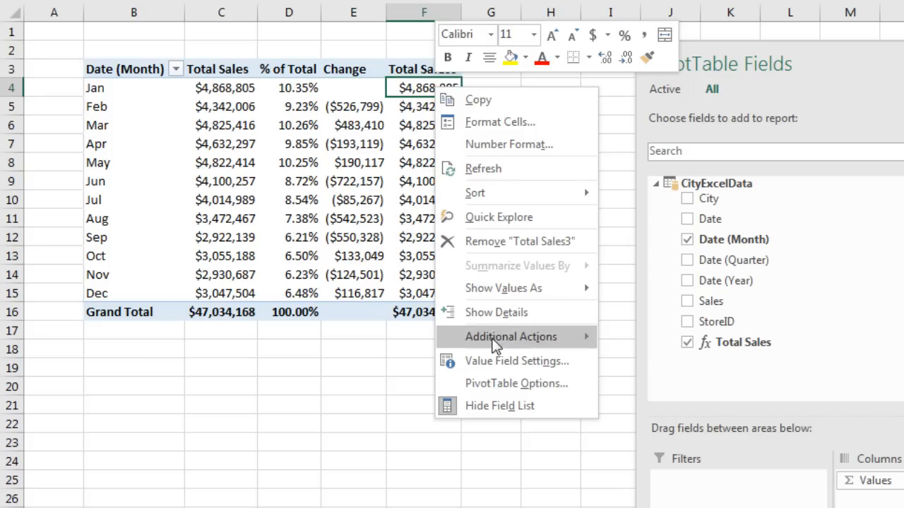
{"action": "left_click", "coordinate": [552, 359]}
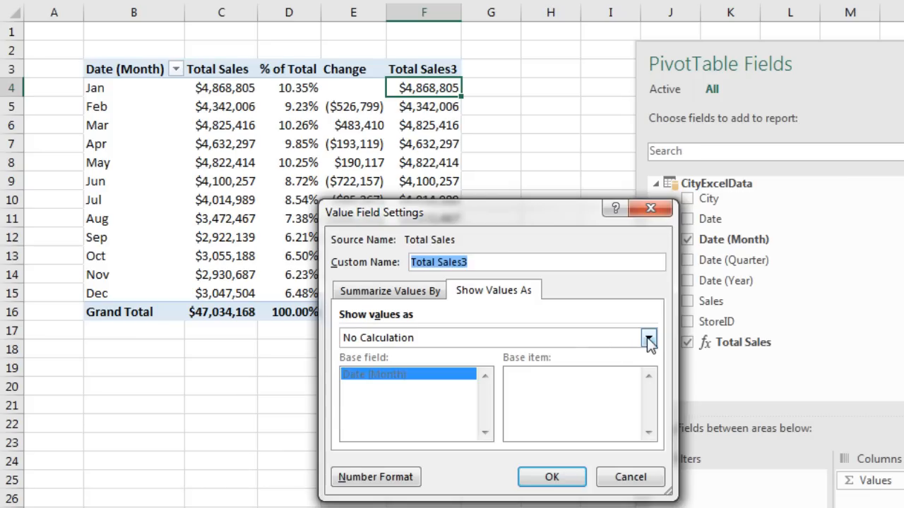
{"action": "left_click", "coordinate": [647, 339]}
{"action": "scroll", "coordinate": [592, 395], "scroll_direction": "down", "scroll_amount": 3}
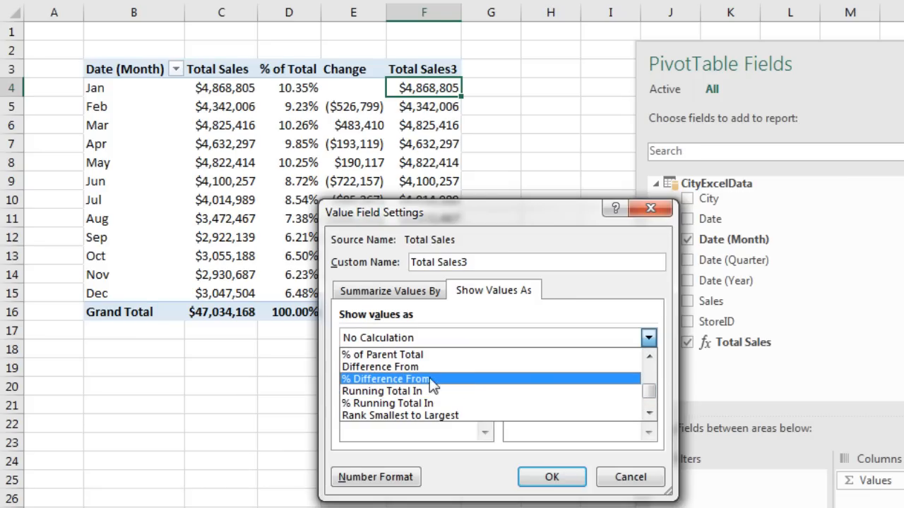
{"action": "left_click", "coordinate": [375, 380]}
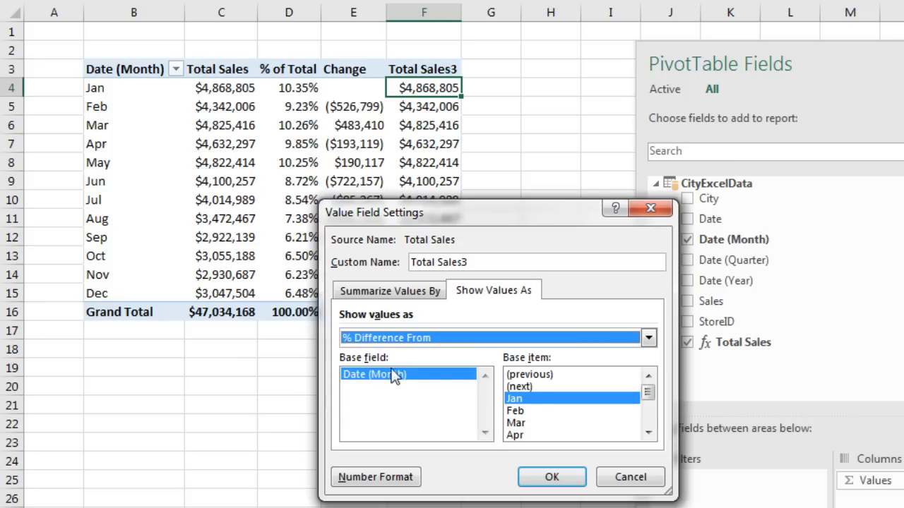
{"action": "left_click", "coordinate": [528, 377]}
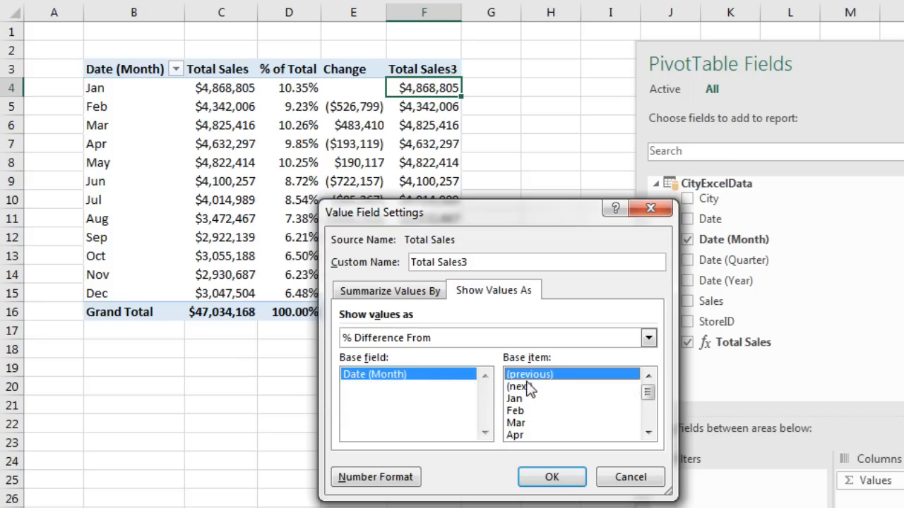
Give this percentage difference field the custom name % Change and apply the settings
{"action": "left_click_drag", "start_coordinate": [480, 267], "coordinate": [329, 274]}
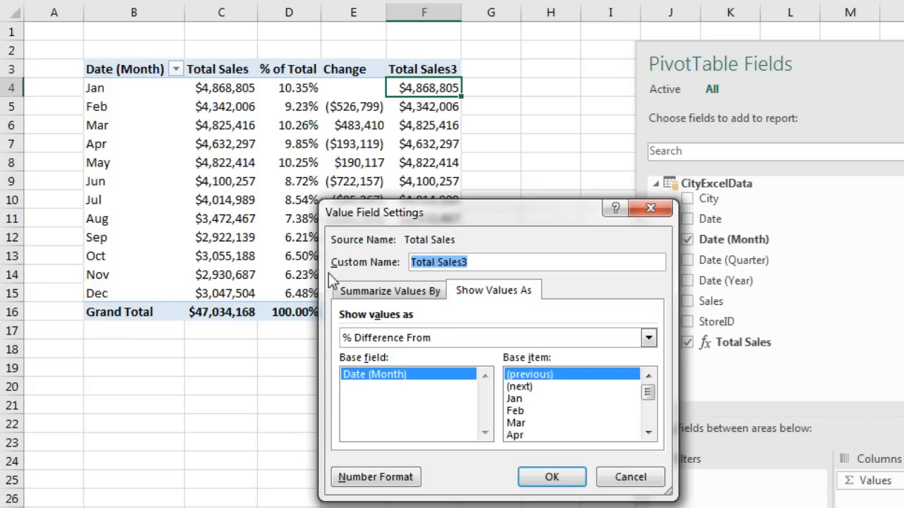
{"action": "type", "text": "% Change"}
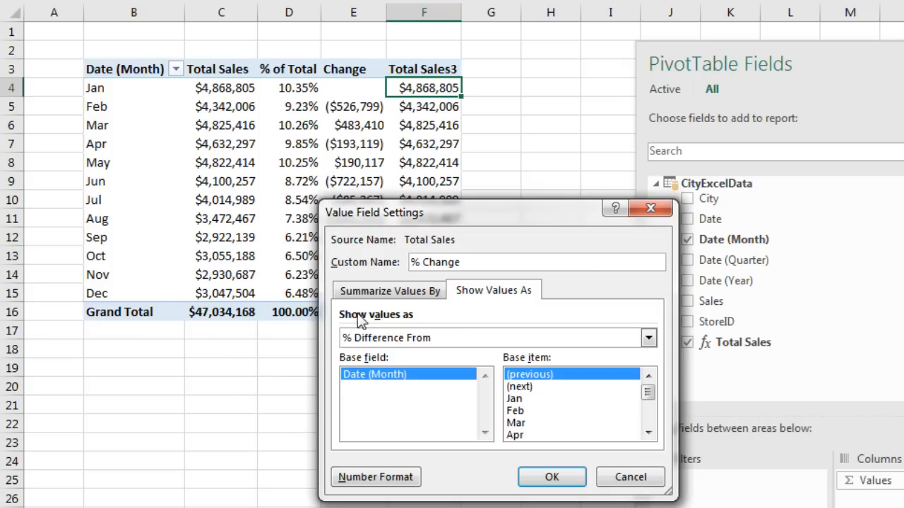
{"action": "key", "text": "Return"}
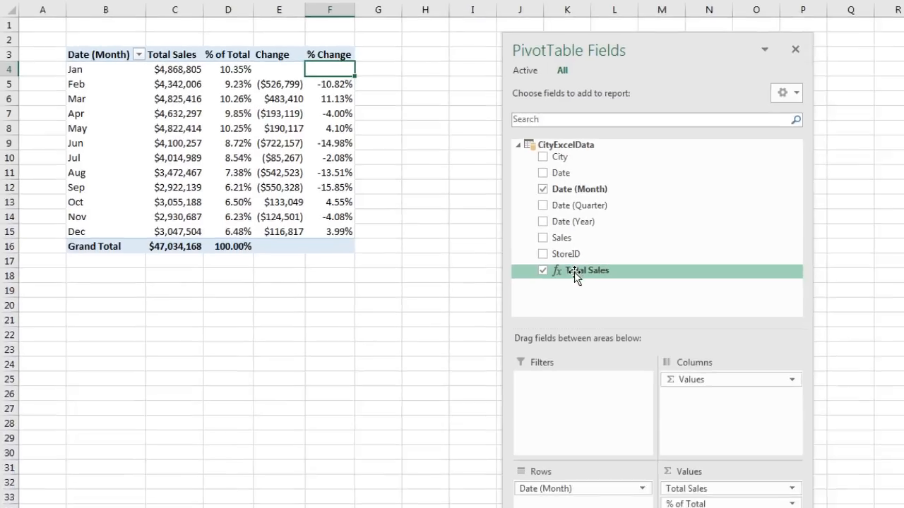
Add the Total Sales measure to the PivotTable's Values two more times, after the % Change field
{"action": "left_click_drag", "start_coordinate": [743, 341], "coordinate": [888, 507]}
{"action": "left_click_drag", "start_coordinate": [622, 409], "coordinate": [639, 487]}
{"action": "left_click_drag", "start_coordinate": [520, 239], "coordinate": [627, 500]}
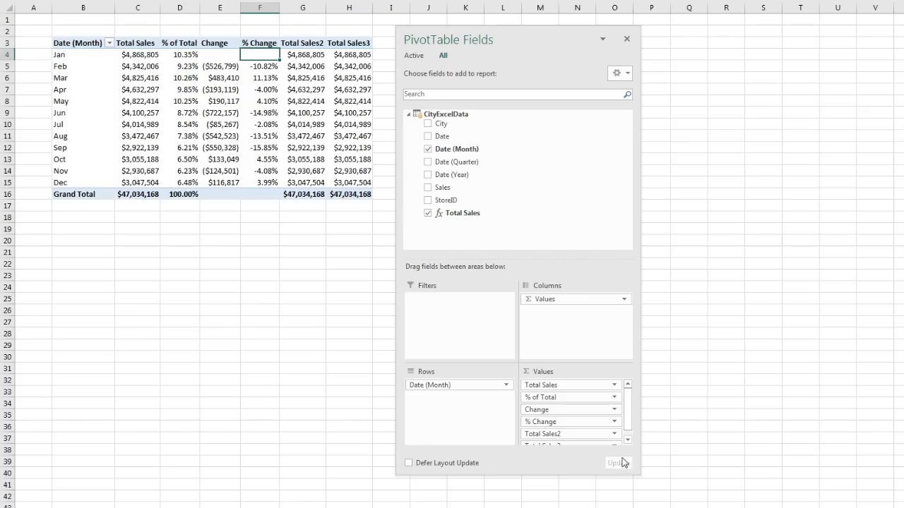
{"action": "left_click_drag", "start_coordinate": [592, 474], "coordinate": [593, 495]}
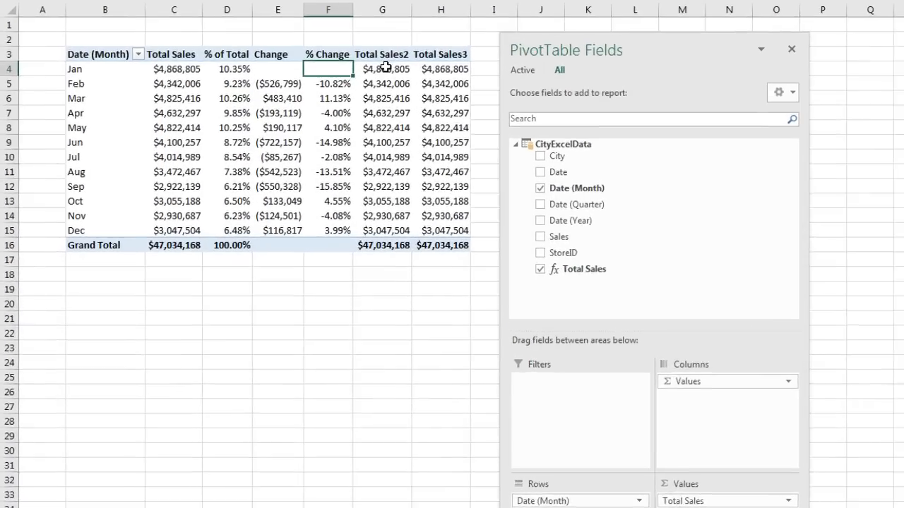
Show the Total Sales2 column as Running Total In with Date (Month) as base field, and name it Running Total
{"action": "left_click", "coordinate": [305, 55]}
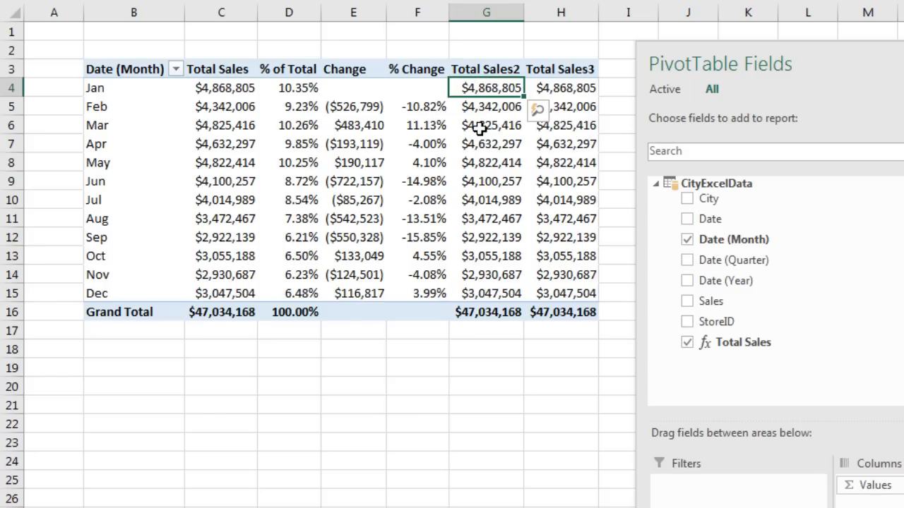
{"action": "left_click", "coordinate": [480, 296]}
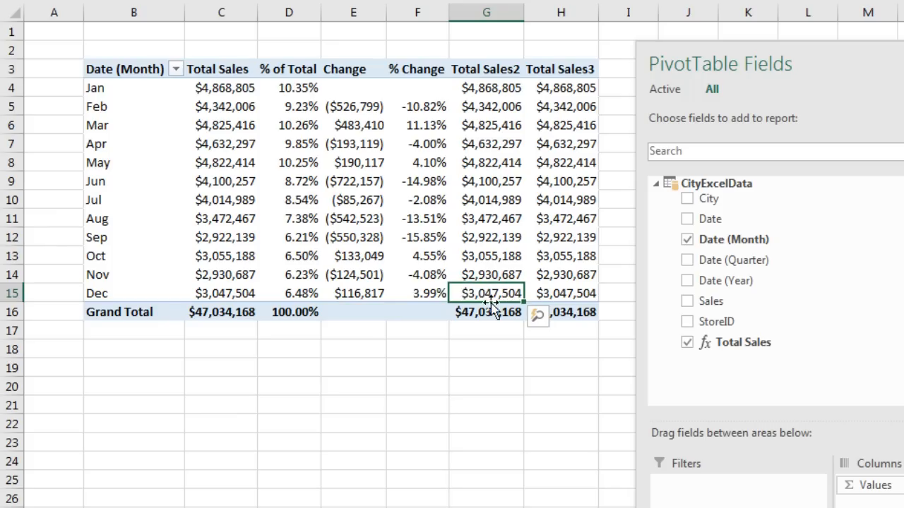
{"action": "right_click", "coordinate": [467, 87]}
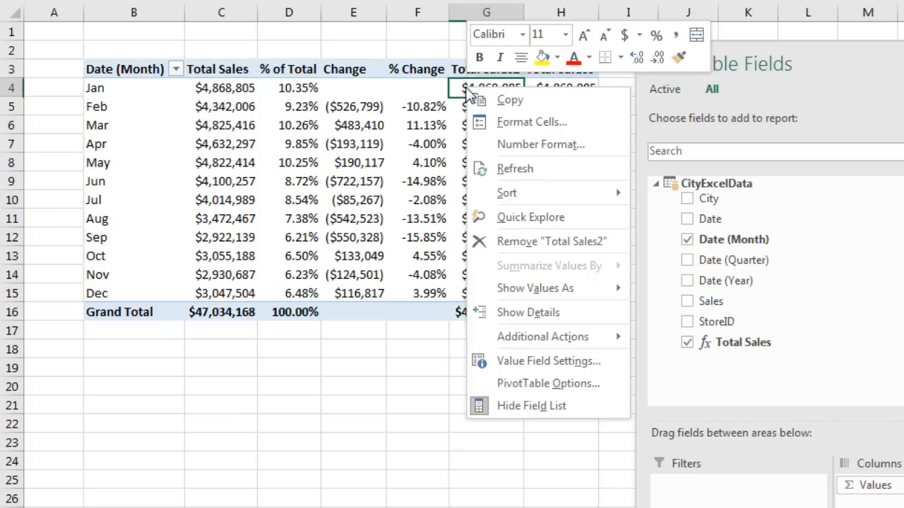
{"action": "left_click", "coordinate": [518, 358]}
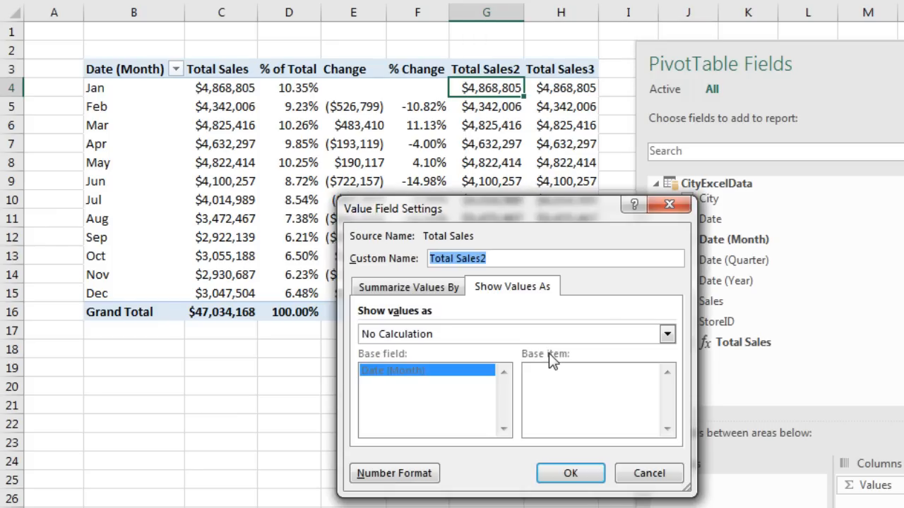
{"action": "left_click", "coordinate": [667, 334]}
{"action": "left_click", "coordinate": [667, 408]}
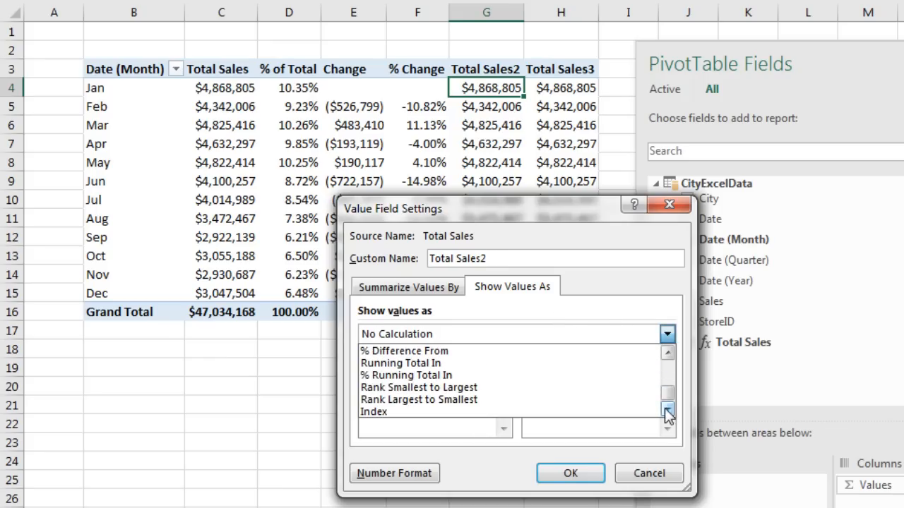
{"action": "left_click", "coordinate": [474, 363]}
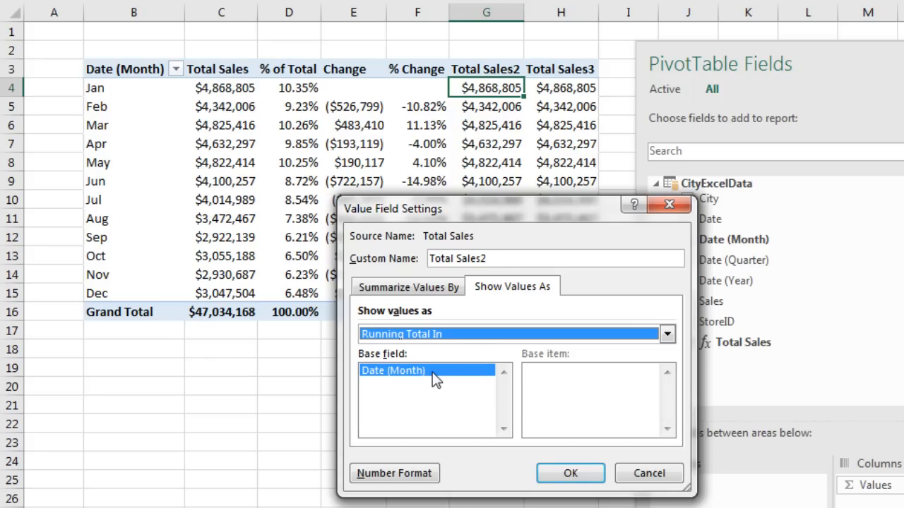
{"action": "left_click_drag", "start_coordinate": [503, 259], "coordinate": [428, 259]}
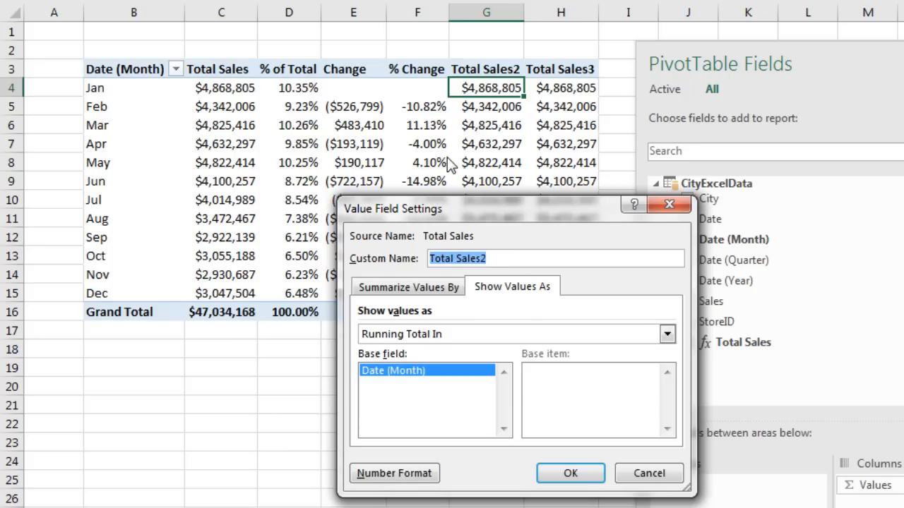
{"action": "type", "text": "Running Total"}
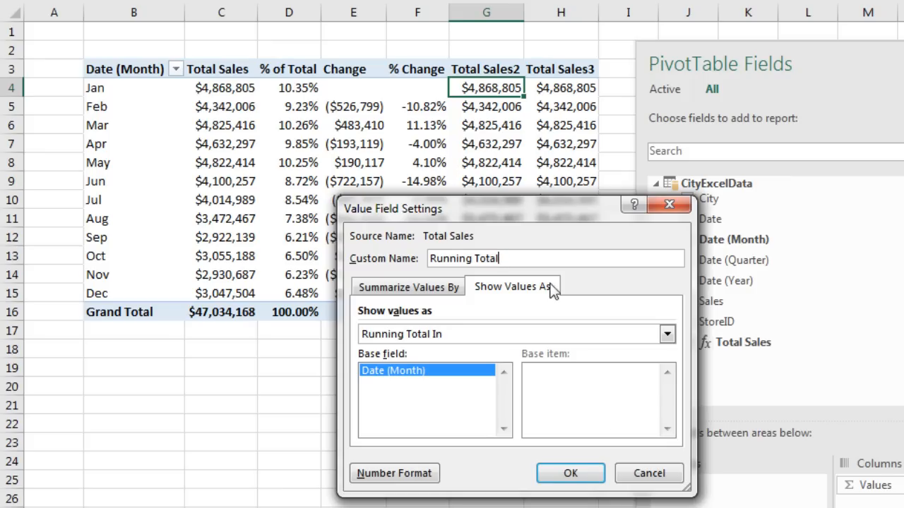
{"action": "left_click", "coordinate": [586, 475]}
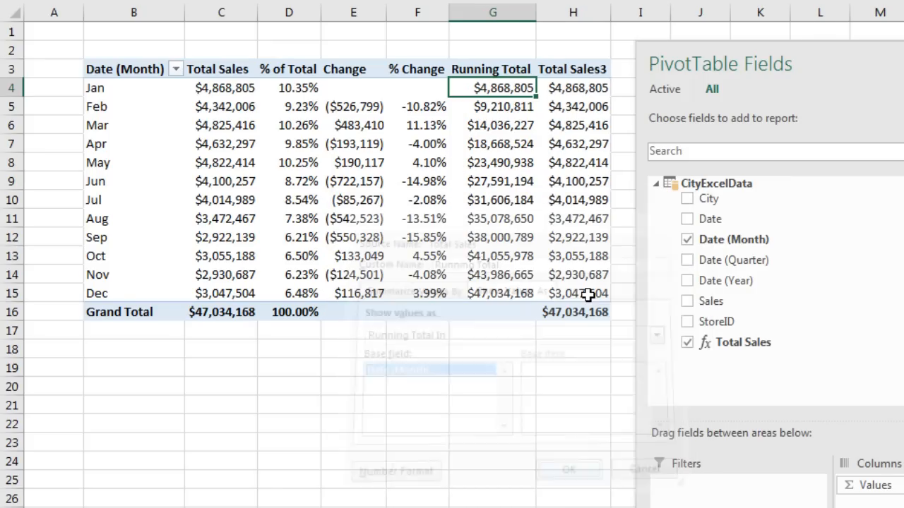
Show the Total Sales3 column as % Running Total In by Date (Month), and name it % Running Total
{"action": "right_click", "coordinate": [578, 94]}
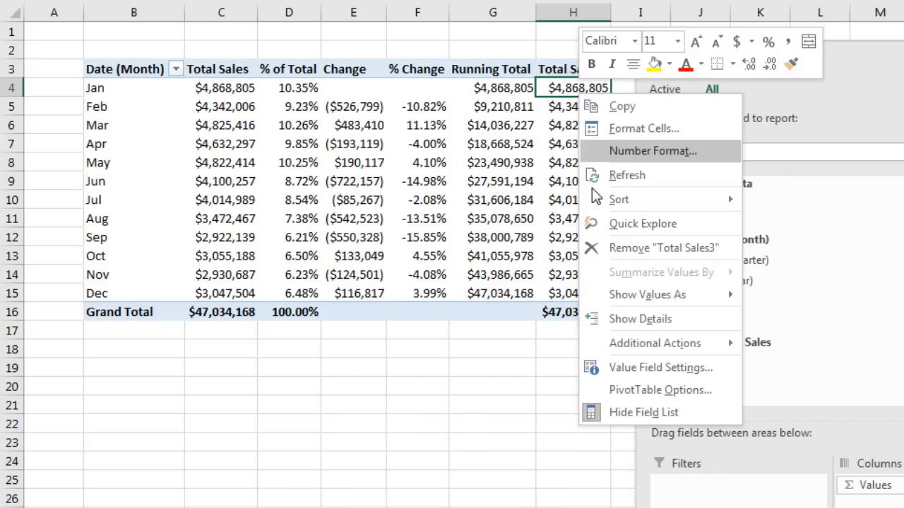
{"action": "left_click", "coordinate": [662, 368]}
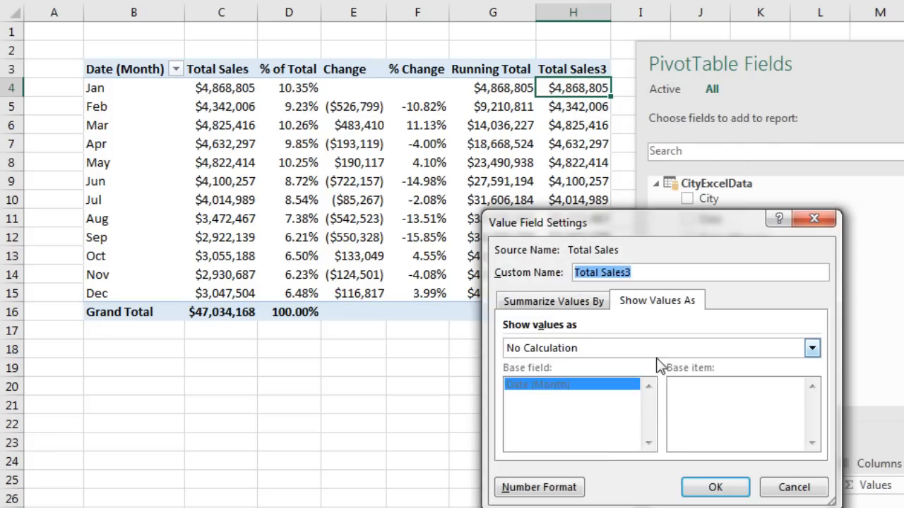
{"action": "left_click", "coordinate": [812, 348]}
{"action": "left_click", "coordinate": [814, 424]}
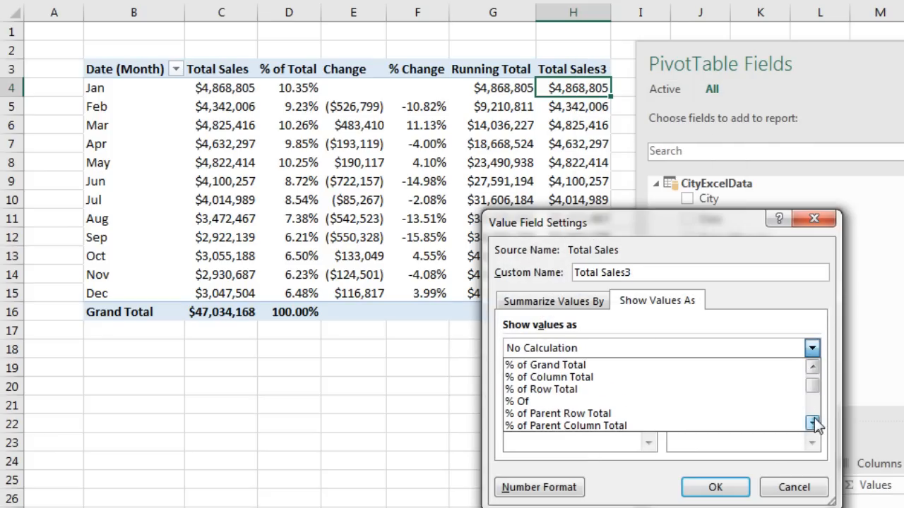
{"action": "left_click", "coordinate": [814, 424]}
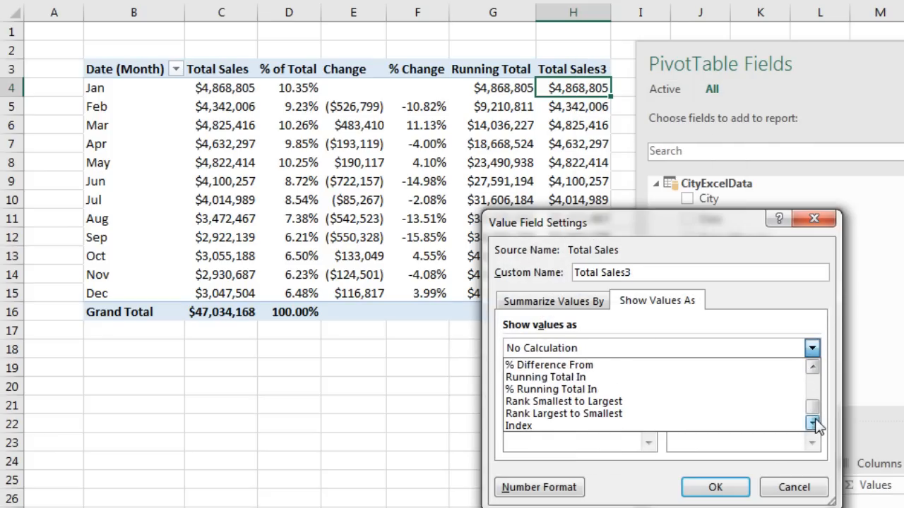
{"action": "left_click", "coordinate": [571, 390]}
{"action": "left_click_drag", "start_coordinate": [650, 274], "coordinate": [520, 265]}
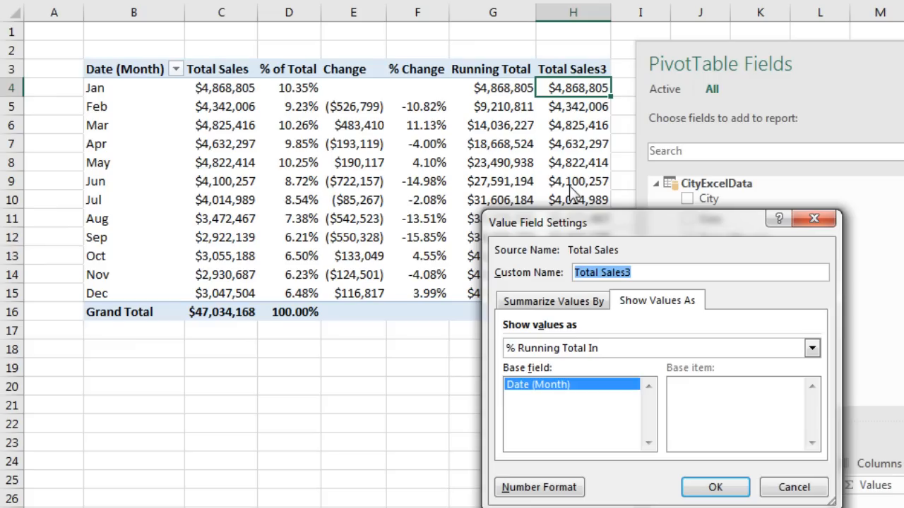
{"action": "type", "text": "% Running Total"}
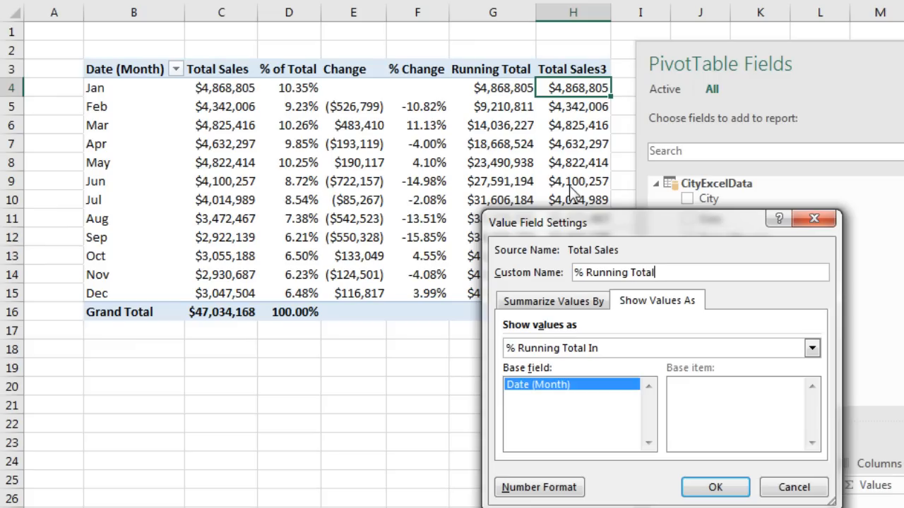
{"action": "key", "text": "Return"}
Move the PivotTable field list clear of the report and insert five blank rows above the PivotTable, starting at row 3
{"action": "left_click_drag", "start_coordinate": [885, 64], "coordinate": [903, 100]}
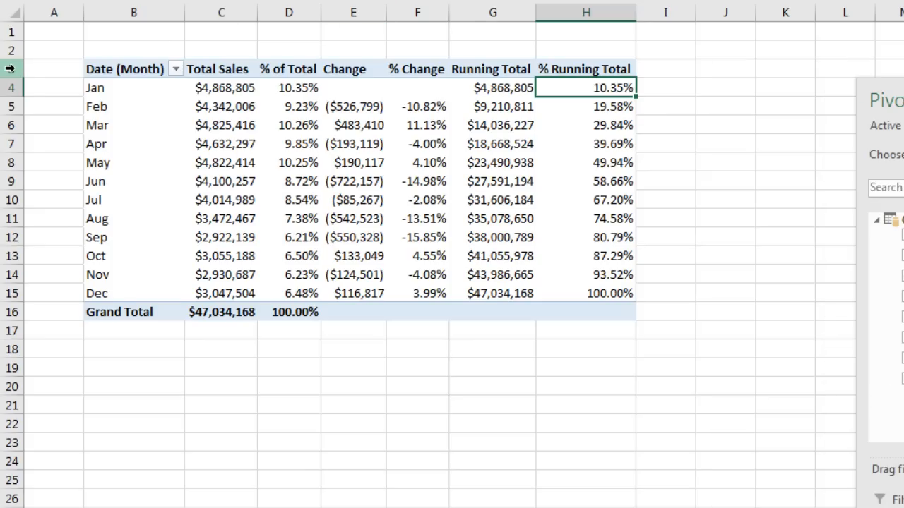
{"action": "left_click_drag", "start_coordinate": [11, 69], "coordinate": [3, 145]}
{"action": "right_click", "coordinate": [4, 146]}
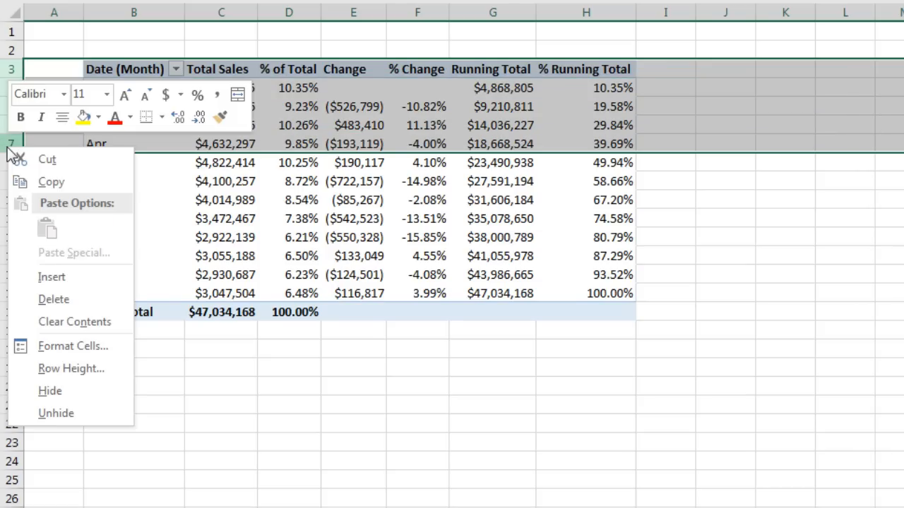
{"action": "left_click", "coordinate": [46, 276]}
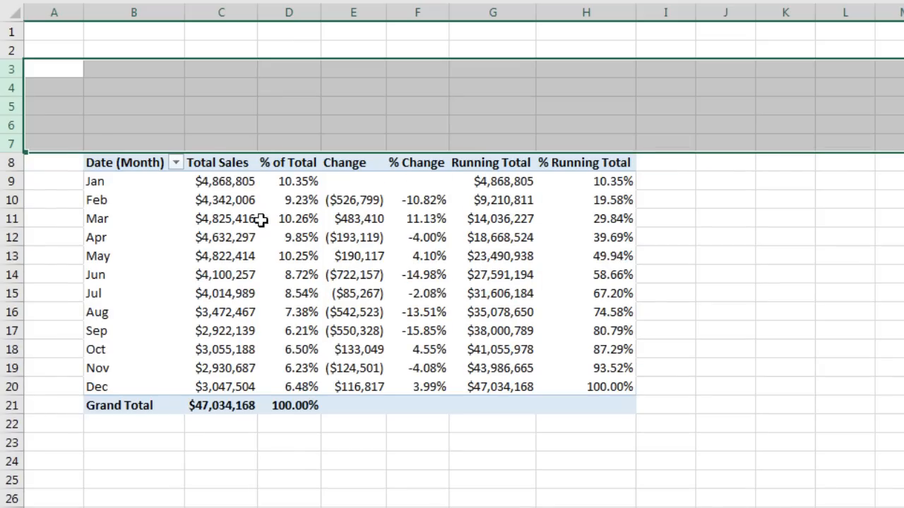
Insert slicers for Date (Year) and City from the PivotTable
{"action": "left_click", "coordinate": [309, 185]}
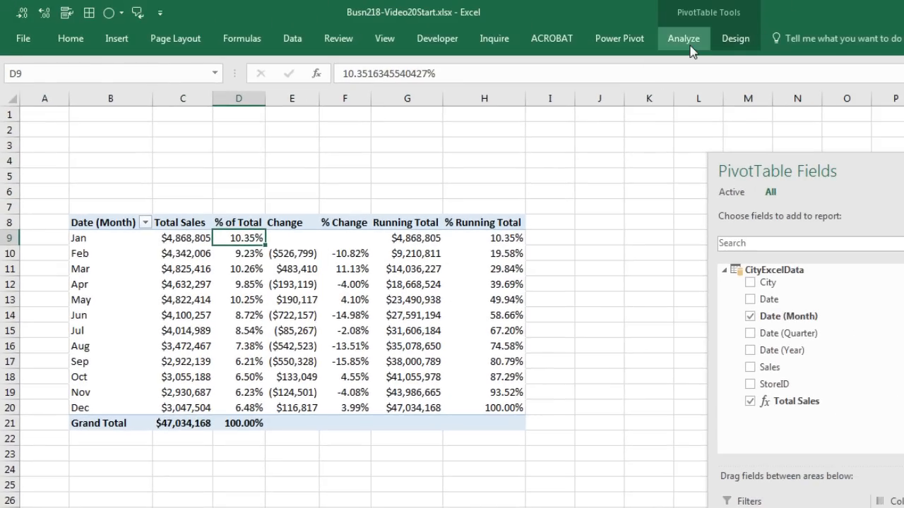
{"action": "left_click", "coordinate": [727, 10]}
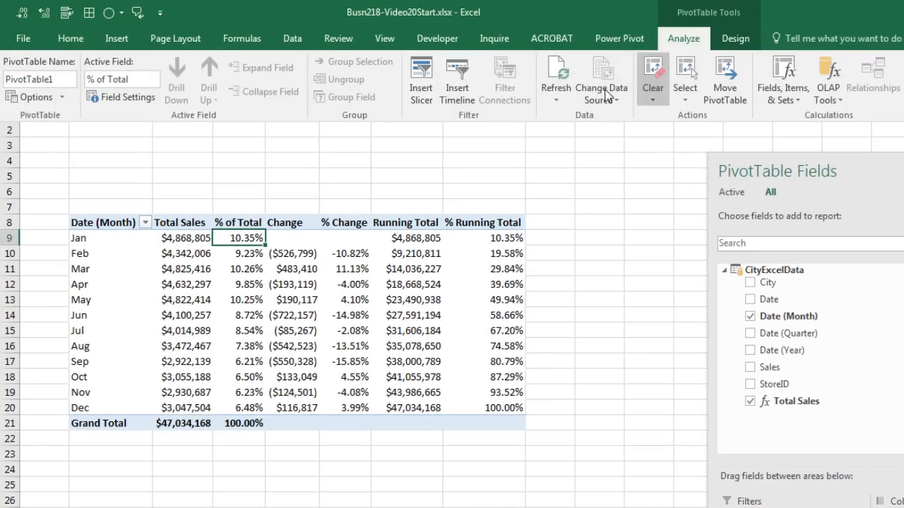
{"action": "left_click", "coordinate": [425, 91]}
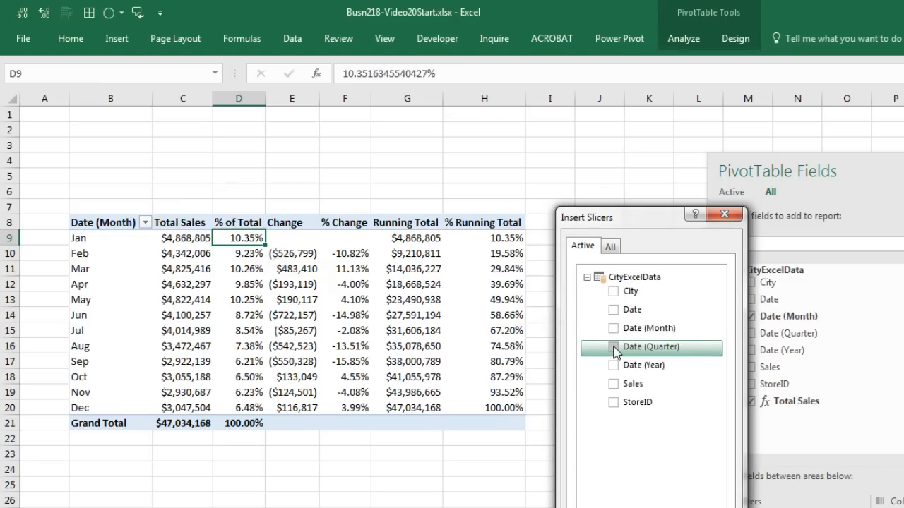
{"action": "left_click", "coordinate": [613, 365]}
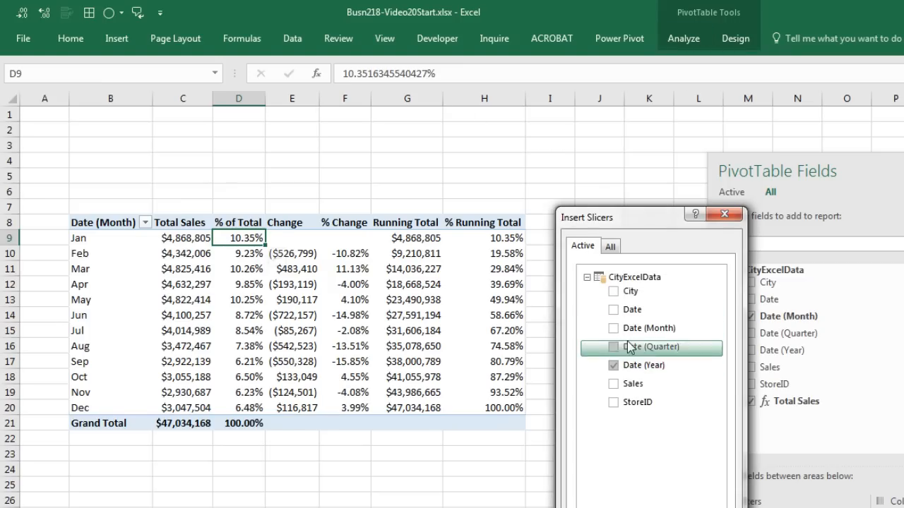
{"action": "left_click", "coordinate": [614, 292]}
{"action": "left_click", "coordinate": [639, 507]}
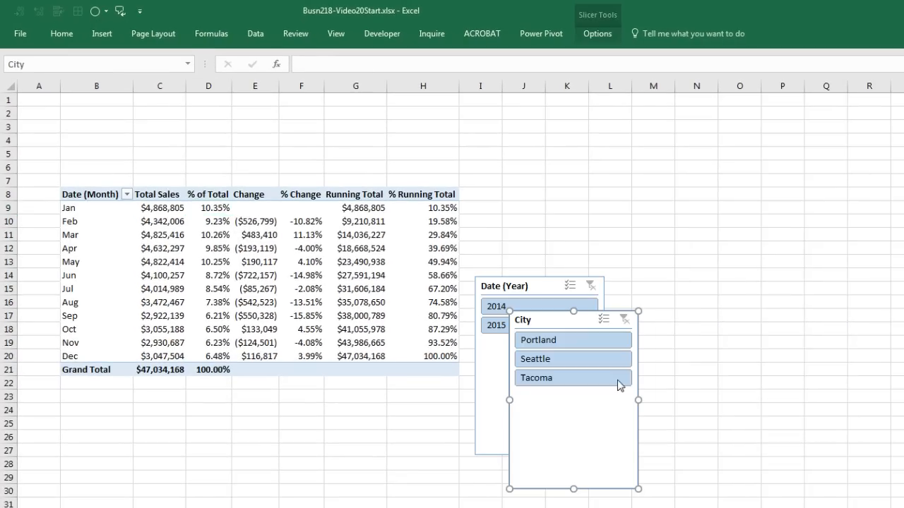
Move the City slicer up toward the blank rows above the PivotTable and arrange its buttons in three columns
{"action": "left_click_drag", "start_coordinate": [537, 317], "coordinate": [204, 115]}
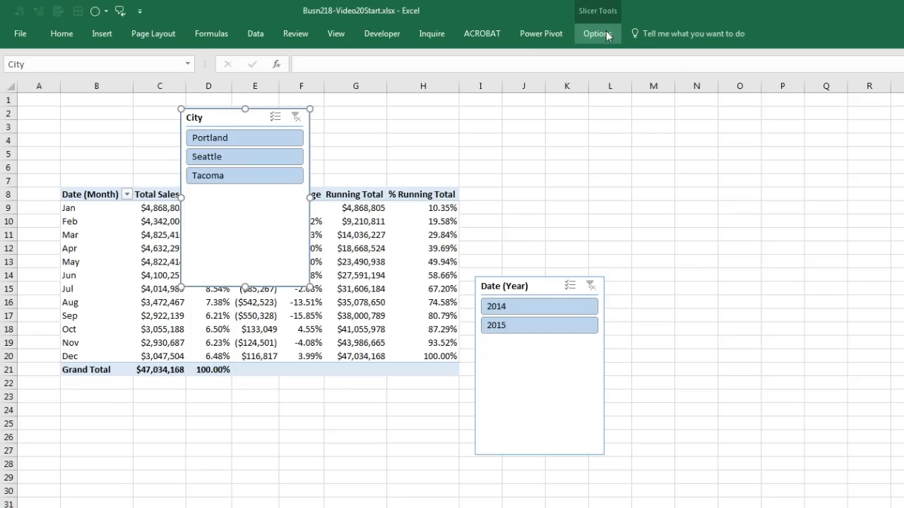
{"action": "left_click", "coordinate": [597, 34]}
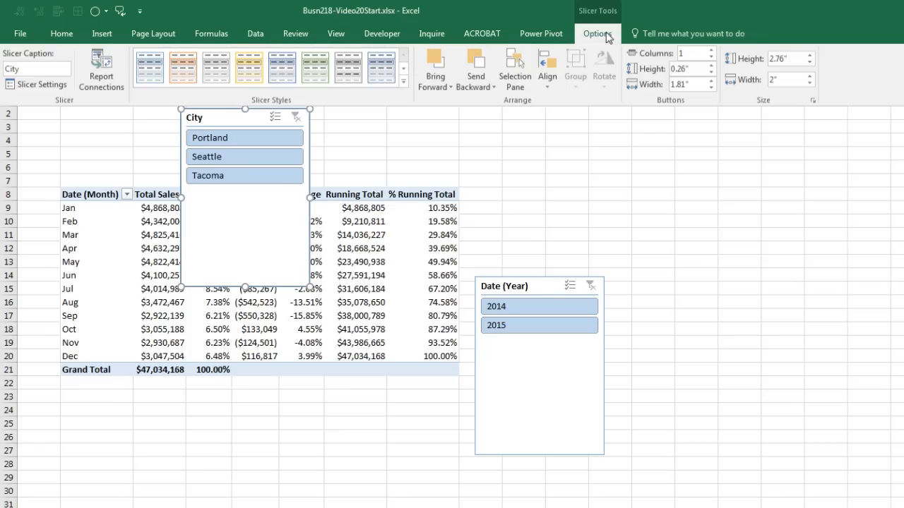
{"action": "left_click", "coordinate": [711, 52]}
{"action": "left_click", "coordinate": [711, 51]}
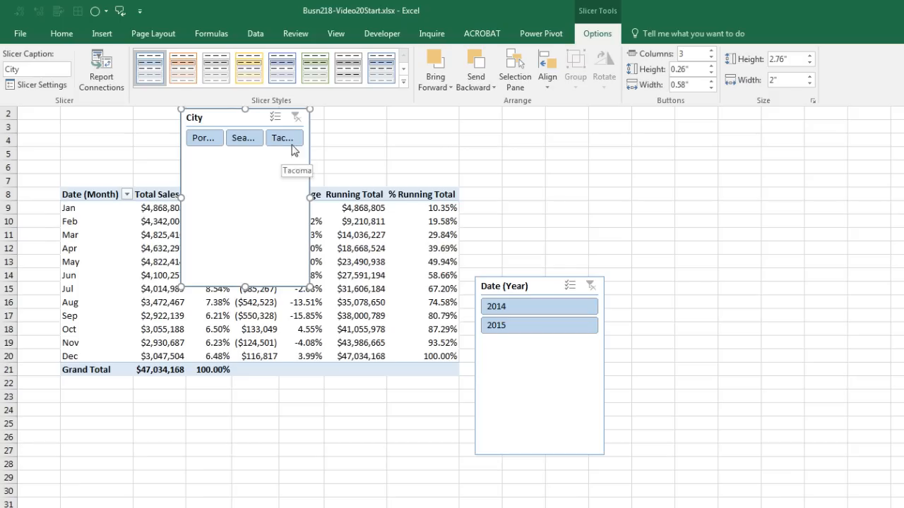
Set the City slicer's height to 1 inch
{"action": "left_click_drag", "start_coordinate": [802, 58], "coordinate": [770, 48]}
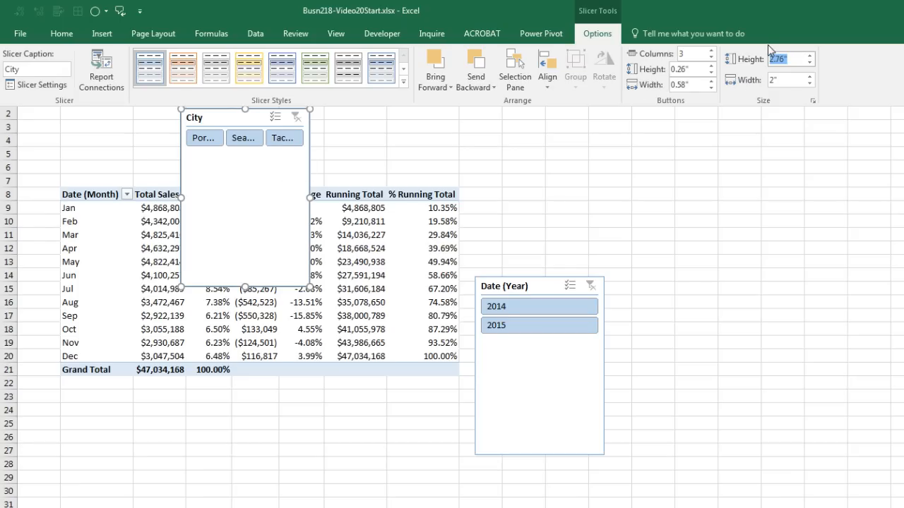
{"action": "type", "text": "2"}
{"action": "key", "text": "Return"}
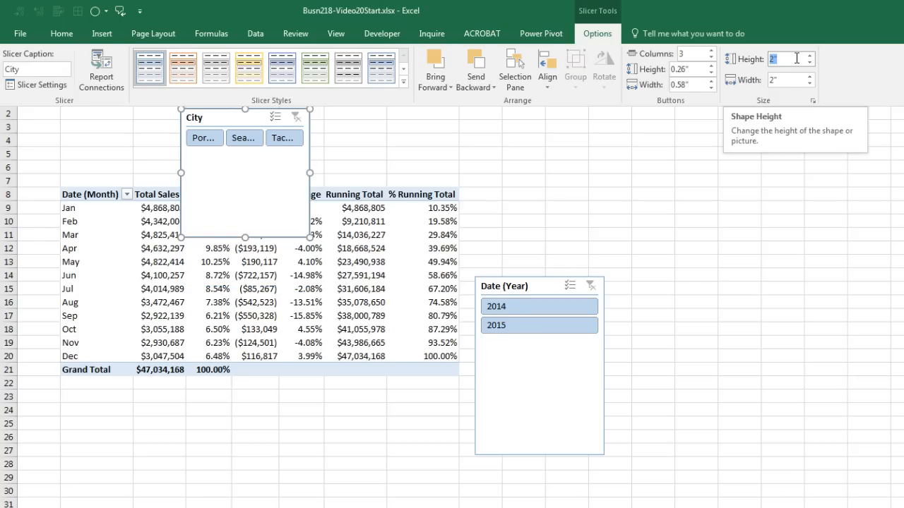
{"action": "type", "text": "1"}
{"action": "key", "text": "Return"}
Align the City slicer with column B above the PivotTable and widen it to column E so the full city names fit
{"action": "left_click_drag", "start_coordinate": [262, 116], "coordinate": [148, 107]}
{"action": "left_click_drag", "start_coordinate": [195, 131], "coordinate": [256, 134]}
{"action": "left_click_drag", "start_coordinate": [146, 101], "coordinate": [142, 103]}
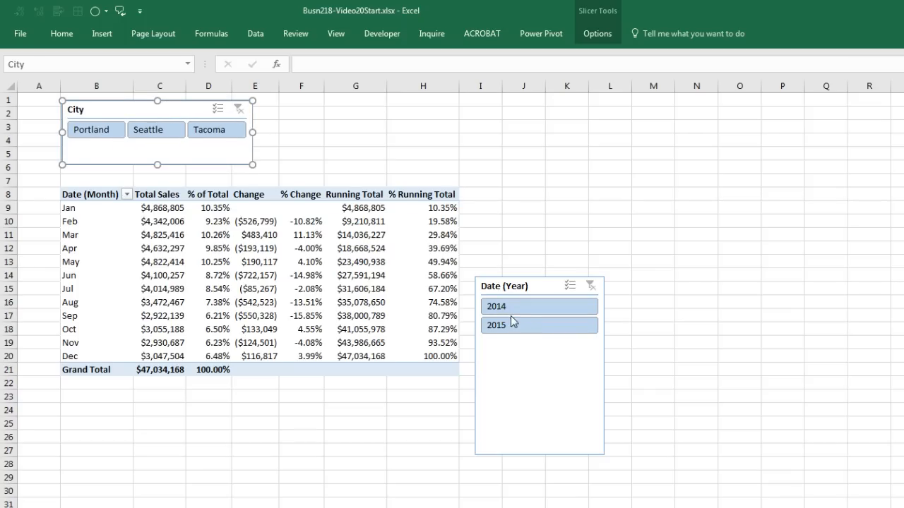
Shrink the Date (Year) slicer to fit its two years and place it above the Running Total and % Running Total columns
{"action": "left_click_drag", "start_coordinate": [535, 290], "coordinate": [536, 125]}
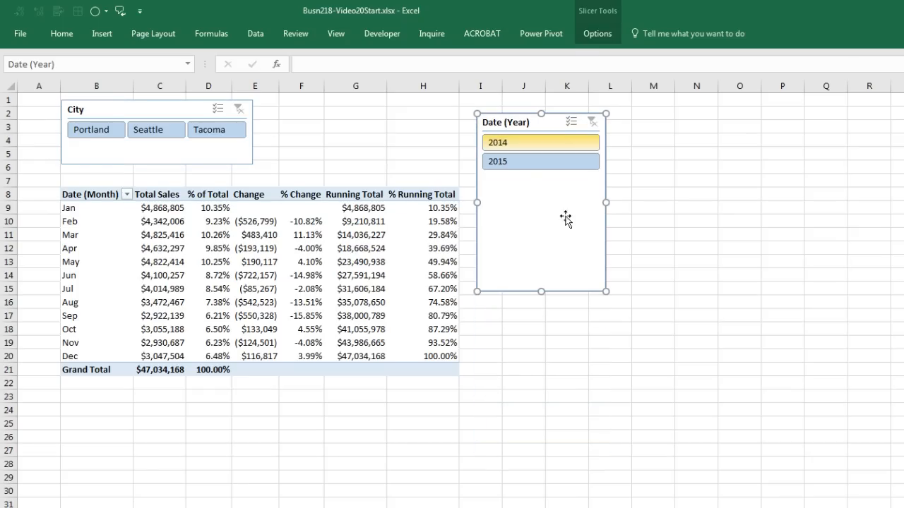
{"action": "left_click_drag", "start_coordinate": [606, 291], "coordinate": [592, 182]}
{"action": "left_click_drag", "start_coordinate": [531, 119], "coordinate": [399, 109]}
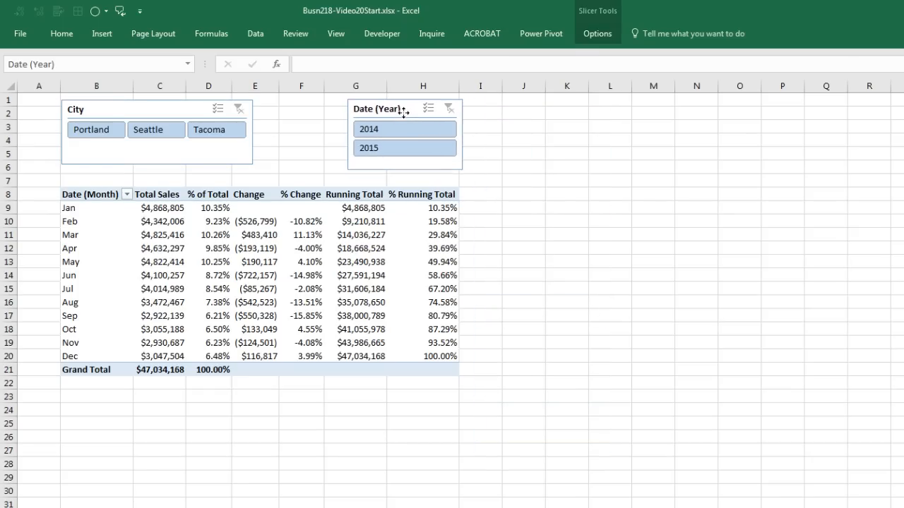
Apply a Medium PivotTable style with a dark blue header row to the PivotTable and collapse the ribbon
{"action": "left_click", "coordinate": [301, 195]}
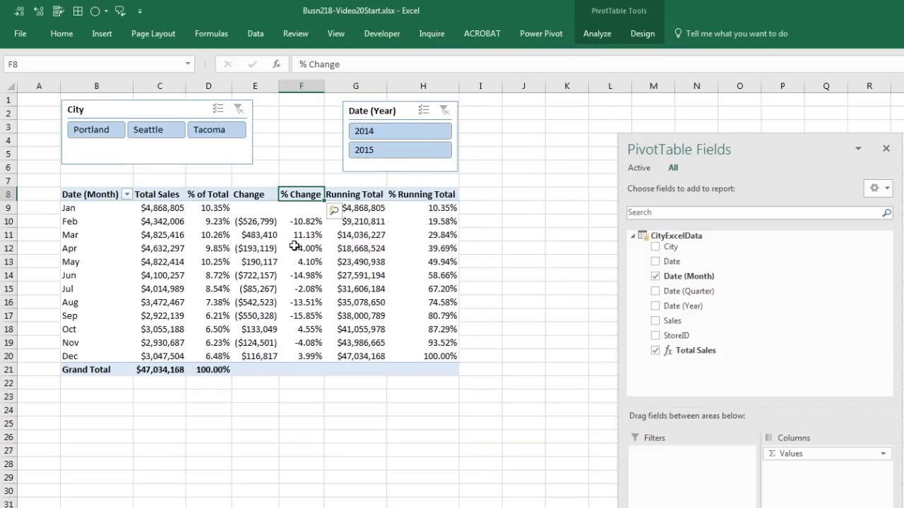
{"action": "left_click", "coordinate": [638, 34]}
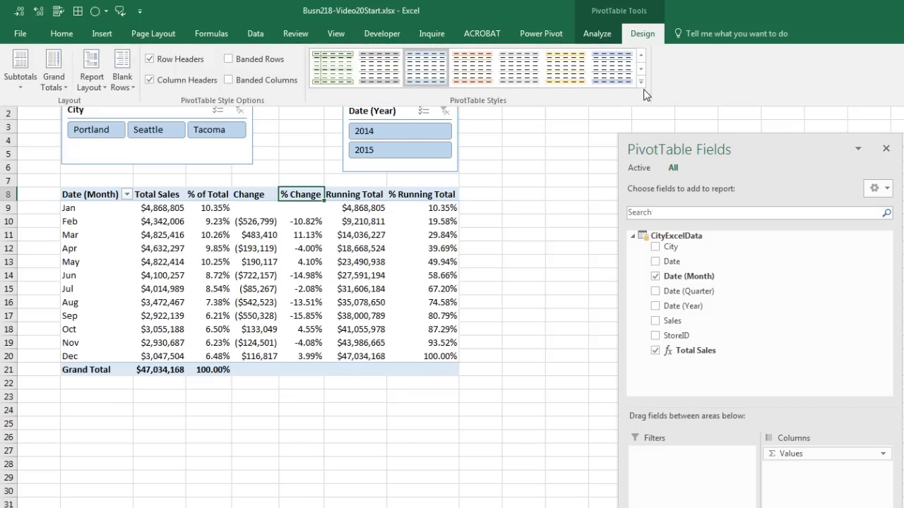
{"action": "left_click", "coordinate": [641, 82]}
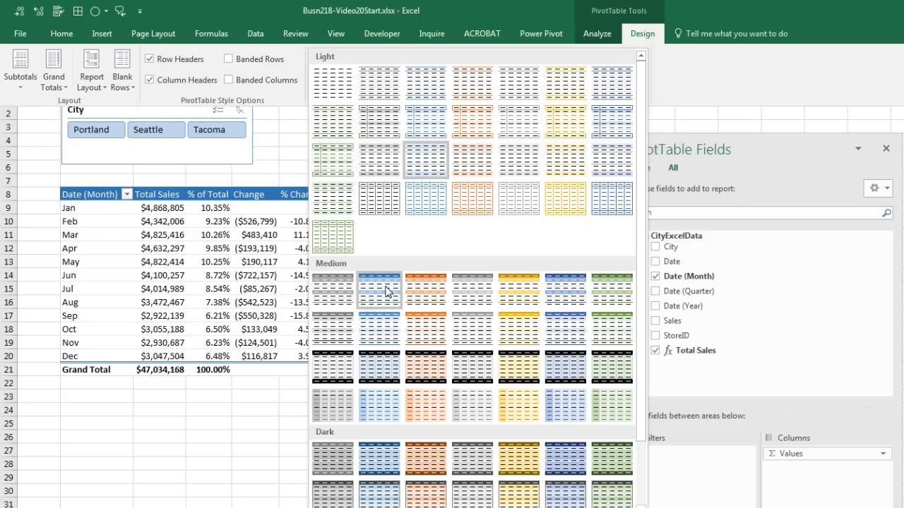
{"action": "left_click", "coordinate": [572, 333]}
{"action": "key", "text": "ctrl+F1"}
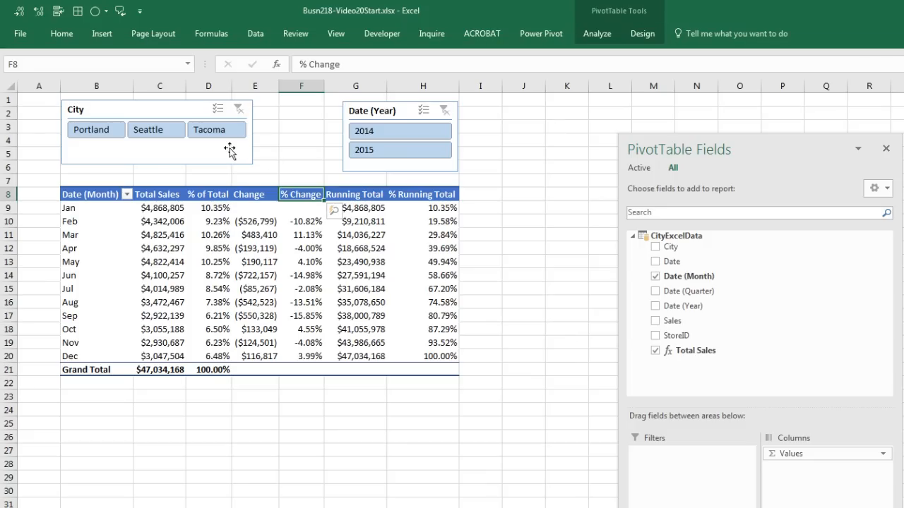
Apply a dark blue slicer style to the City slicer to match the PivotTable header row
{"action": "left_click", "coordinate": [229, 151]}
{"action": "left_click", "coordinate": [598, 34]}
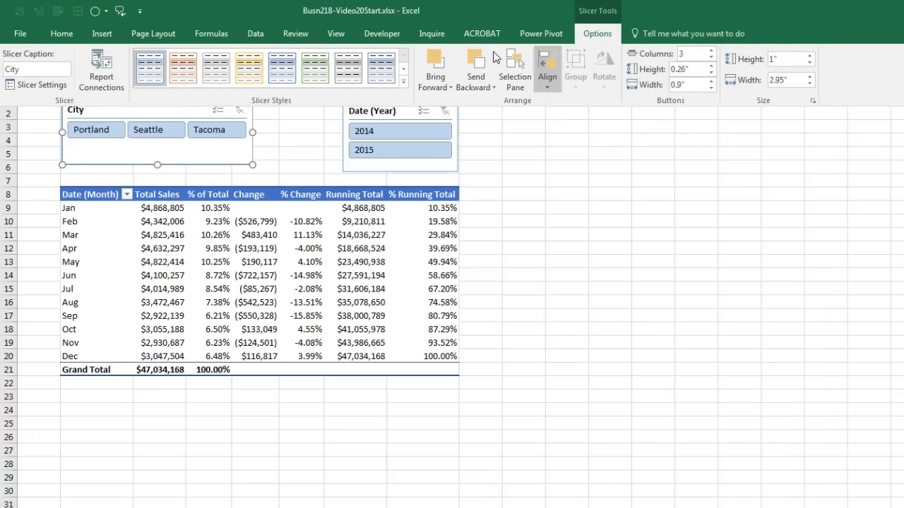
{"action": "left_click", "coordinate": [403, 81]}
{"action": "left_click", "coordinate": [279, 147]}
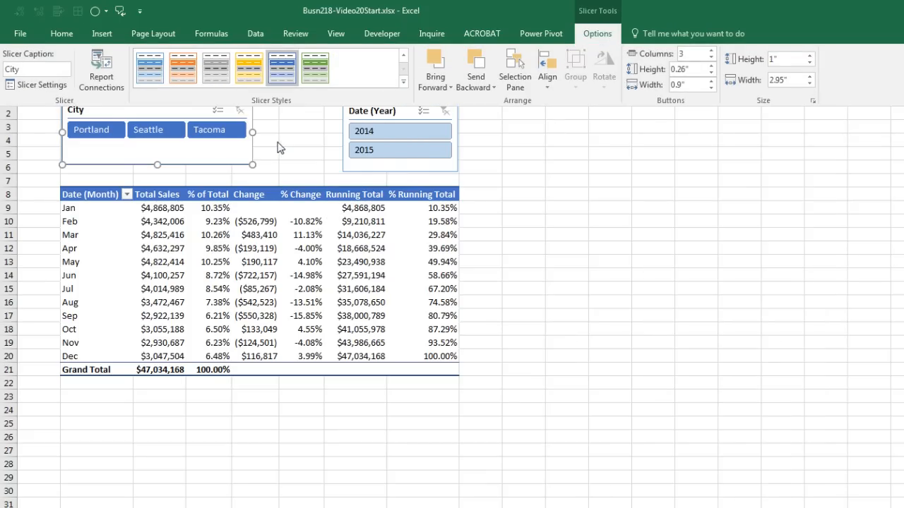
Give the Date (Year) slicer the same dark blue slicer style as the City slicer
{"action": "left_click", "coordinate": [373, 172]}
{"action": "left_click", "coordinate": [373, 171]}
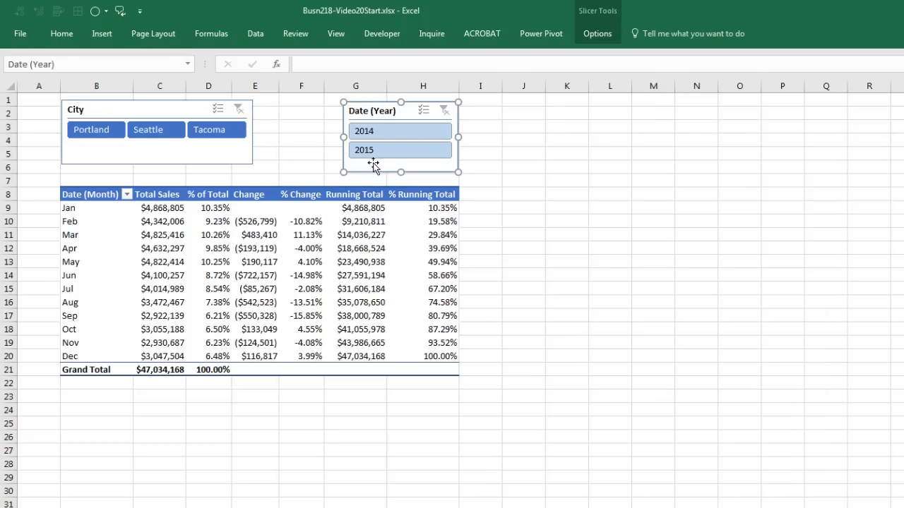
{"action": "left_click", "coordinate": [597, 36]}
{"action": "left_click", "coordinate": [404, 82]}
{"action": "left_click", "coordinate": [278, 147]}
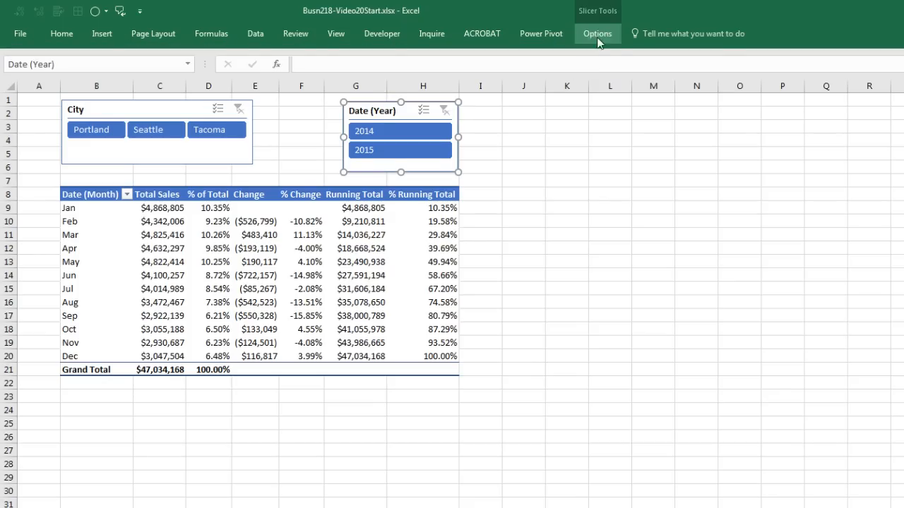
Set the Date (Year) slicer's height to 1 inch
{"action": "left_click", "coordinate": [598, 36]}
{"action": "left_click", "coordinate": [800, 59]}
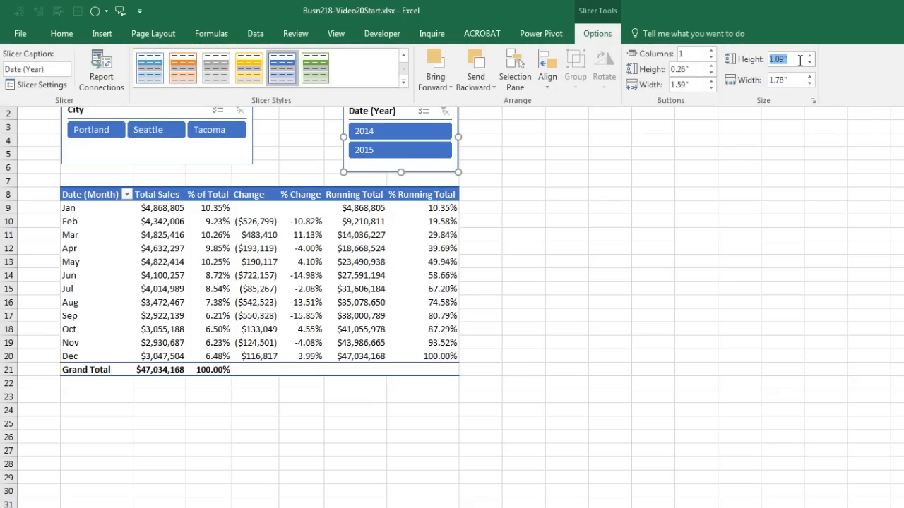
{"action": "type", "text": "1"}
{"action": "key", "text": "Return"}
Align the top edges of the City and Date (Year) slicers with Align Top
{"action": "left_click", "coordinate": [161, 111], "text": "ctrl"}
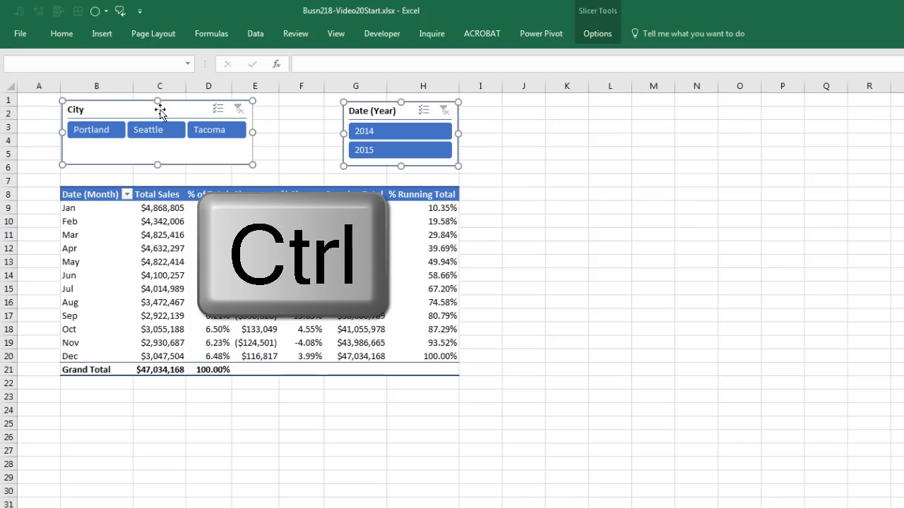
{"action": "left_click", "coordinate": [598, 37]}
{"action": "left_click", "coordinate": [547, 74]}
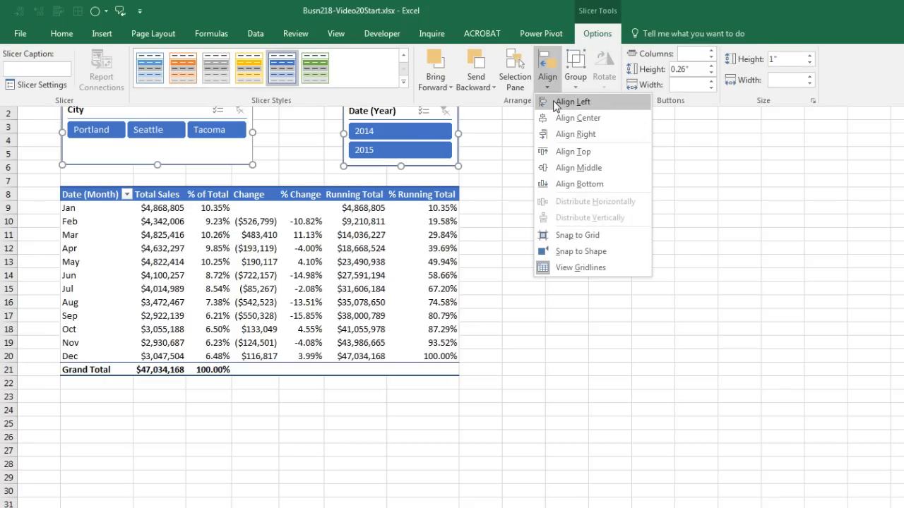
{"action": "left_click", "coordinate": [572, 152]}
Deselect the slicers and turn off the gridlines on the report sheet
{"action": "left_click", "coordinate": [521, 141]}
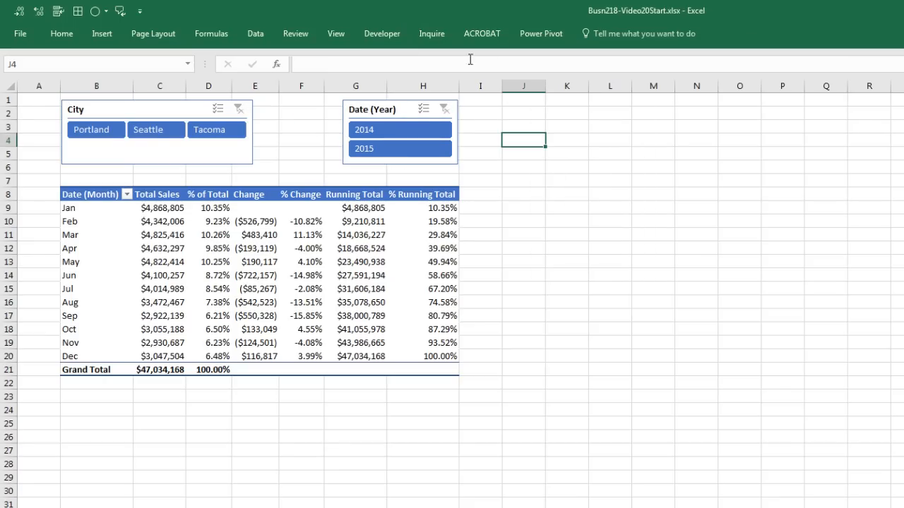
{"action": "left_click", "coordinate": [333, 33]}
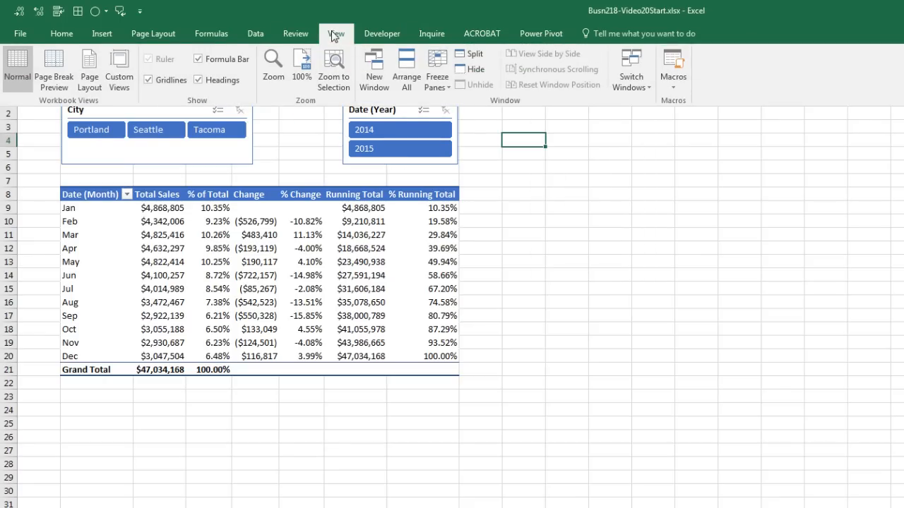
{"action": "left_click", "coordinate": [148, 81]}
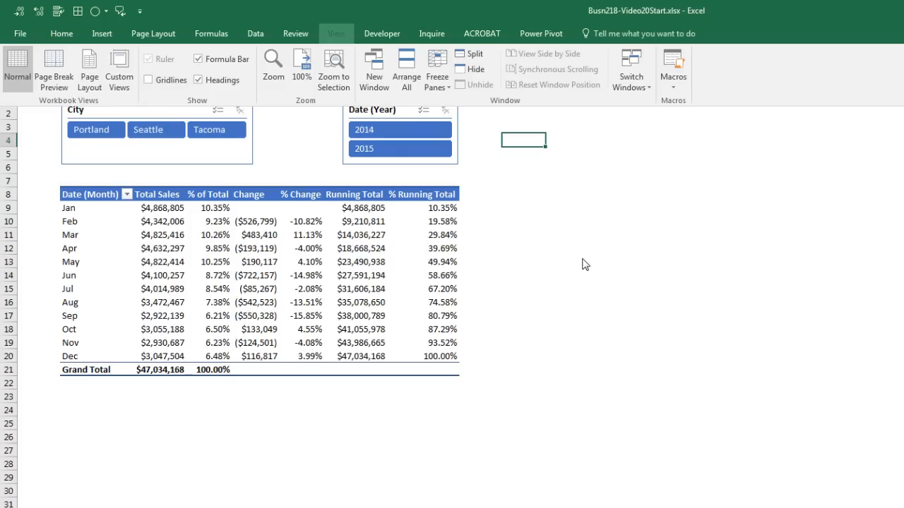
Filter the PivotTable to Tacoma and 2014 with the slicers
{"action": "left_click", "coordinate": [209, 130]}
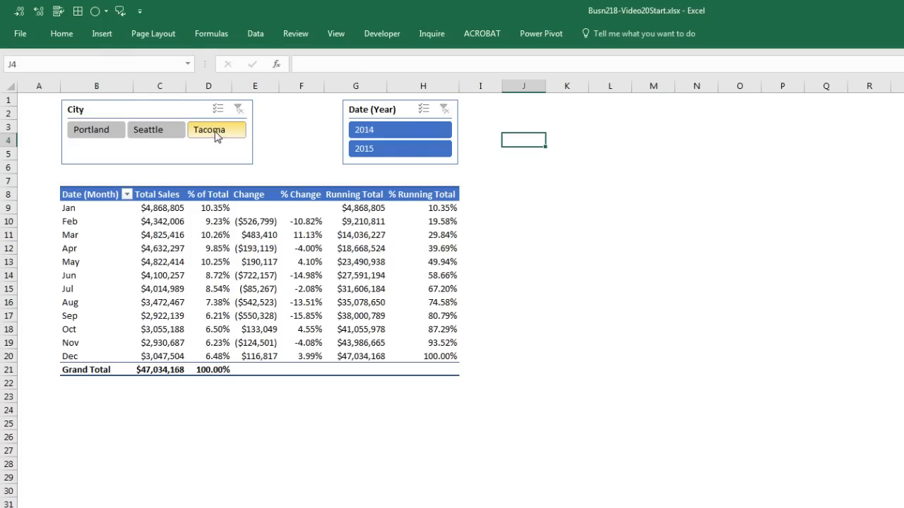
{"action": "left_click", "coordinate": [384, 133]}
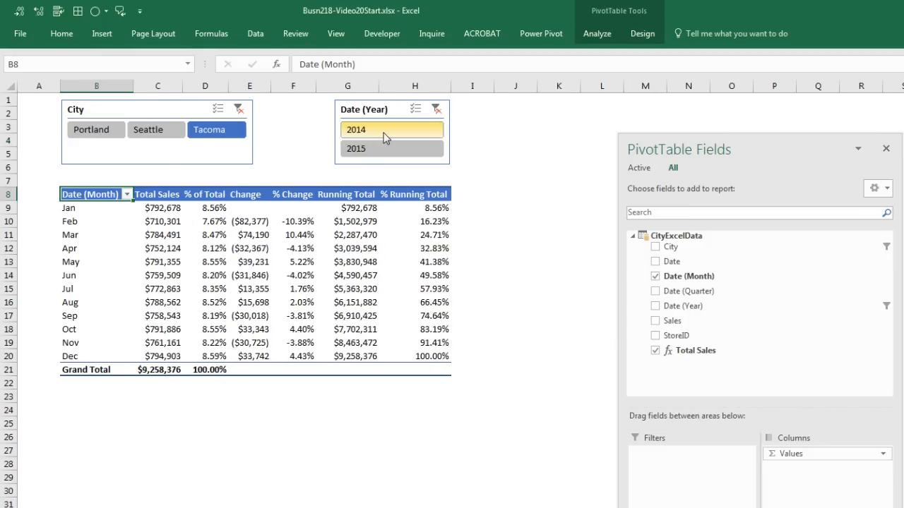
Turn off autofitting of column widths on update in the PivotTable's options
{"action": "right_click", "coordinate": [288, 227]}
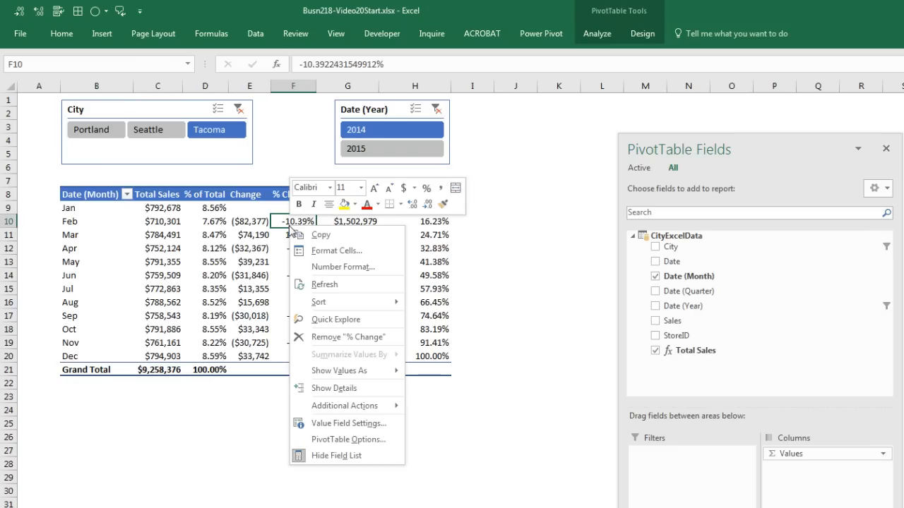
{"action": "left_click", "coordinate": [321, 439]}
{"action": "left_click_drag", "start_coordinate": [281, 274], "coordinate": [340, 151]}
{"action": "left_click", "coordinate": [246, 349]}
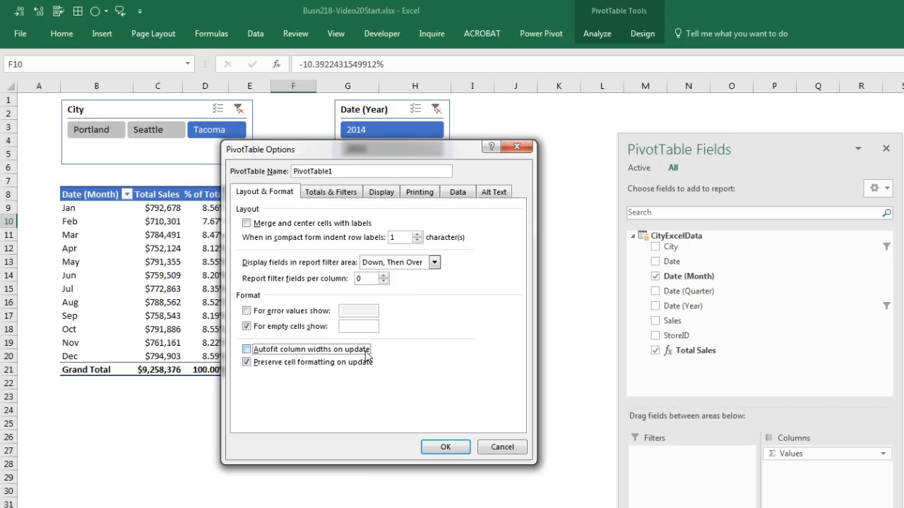
{"action": "left_click", "coordinate": [444, 449]}
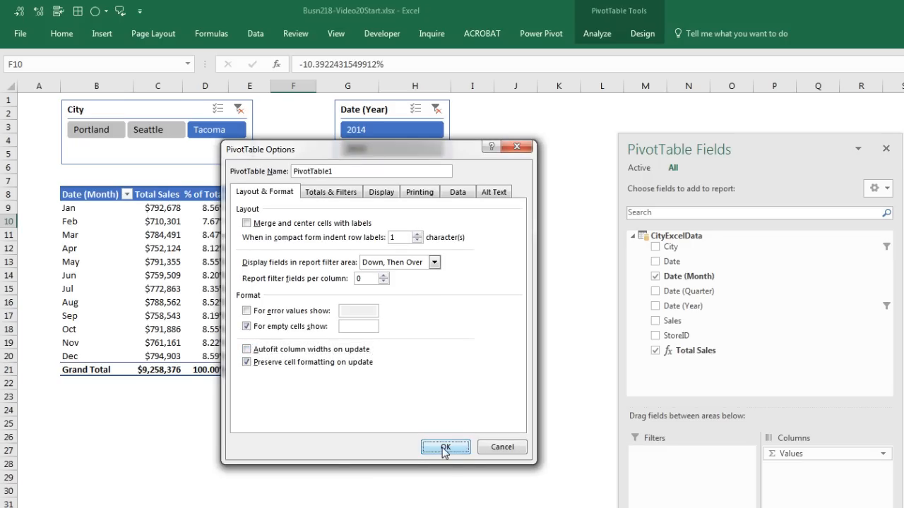
Filter the PivotTable to 2015, trying Seattle first and leaving the City slicer on Portland
{"action": "left_click", "coordinate": [391, 150]}
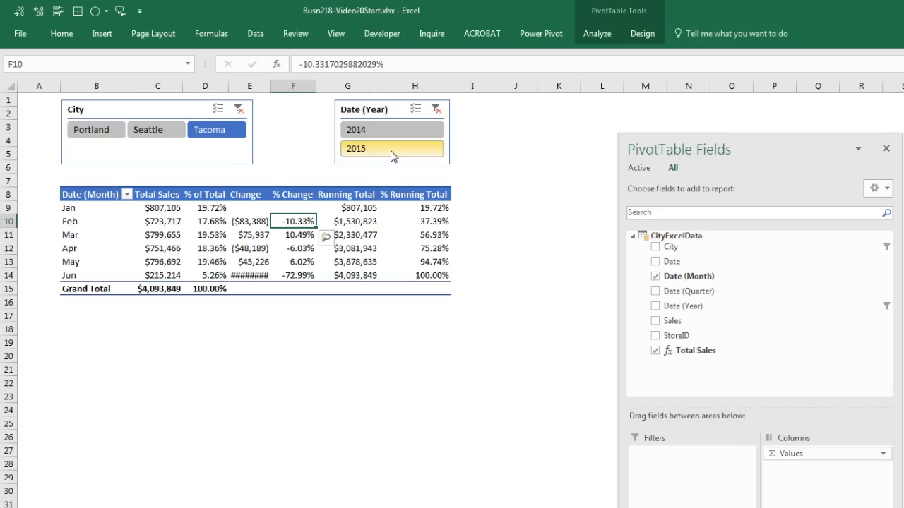
{"action": "left_click", "coordinate": [151, 135]}
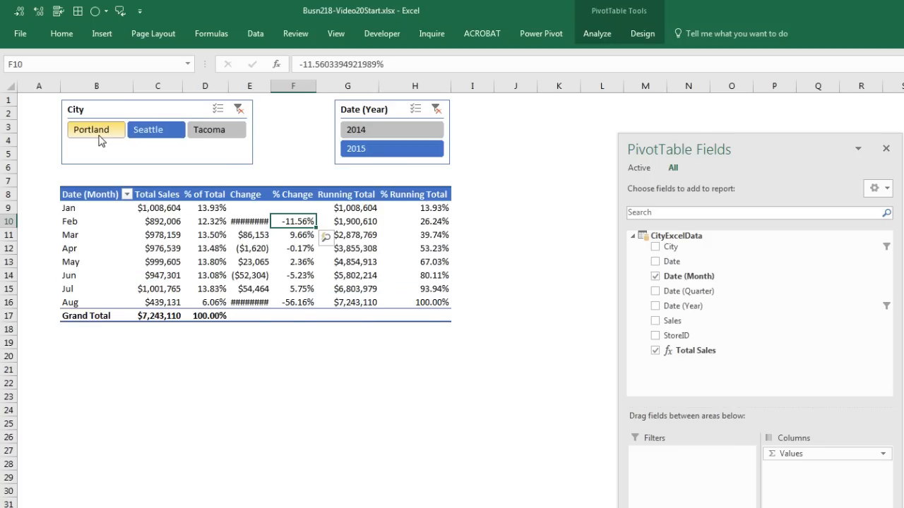
{"action": "left_click", "coordinate": [99, 137]}
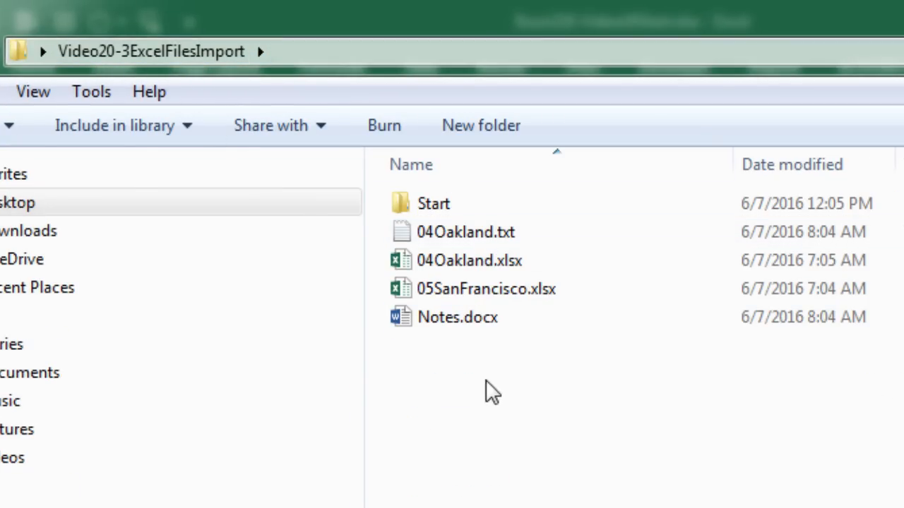
Review the files in the Video20-3ExcelFilesImport folder, open 04Oakland.xlsx to inspect its data, and close it without saving
{"action": "left_click", "coordinate": [486, 238]}
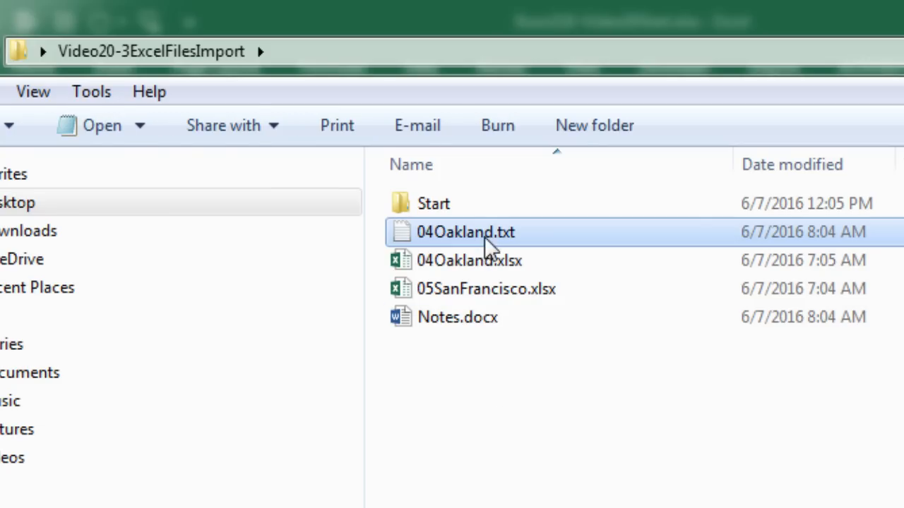
{"action": "left_click", "coordinate": [465, 324], "text": "ctrl"}
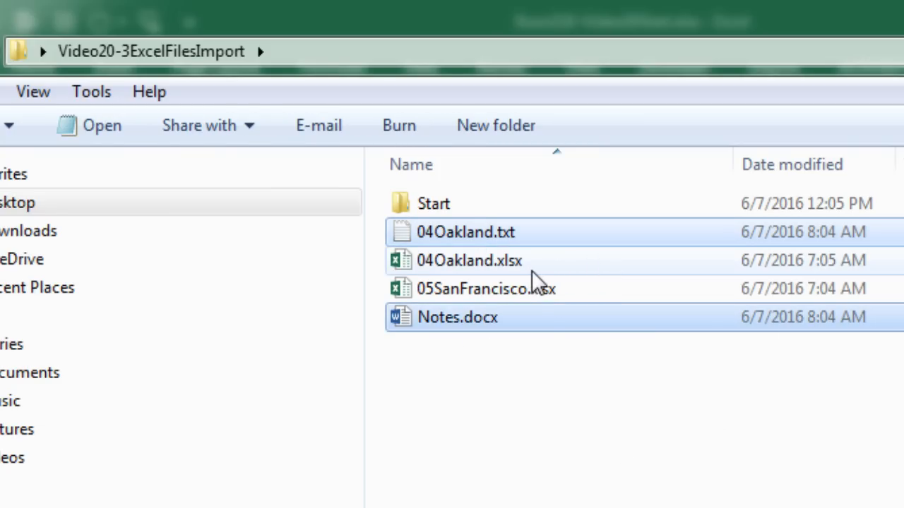
{"action": "left_click", "coordinate": [431, 262]}
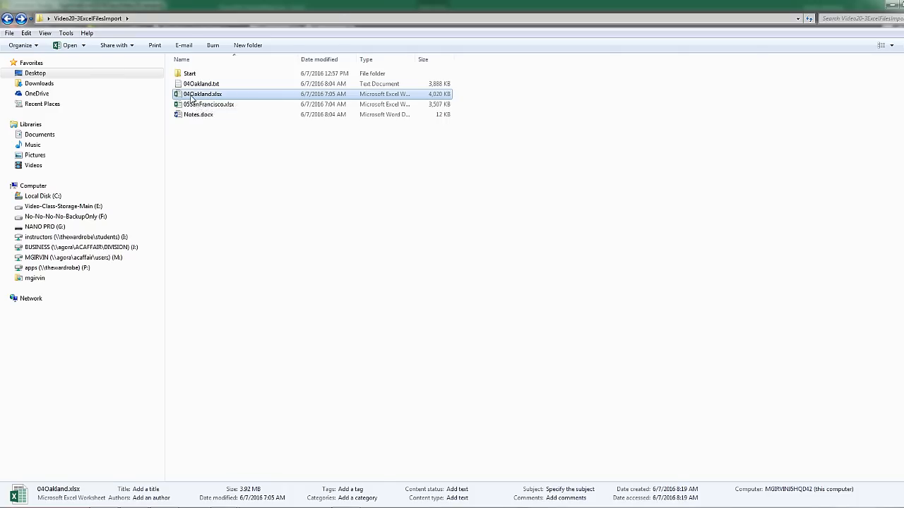
{"action": "double_click", "coordinate": [190, 98]}
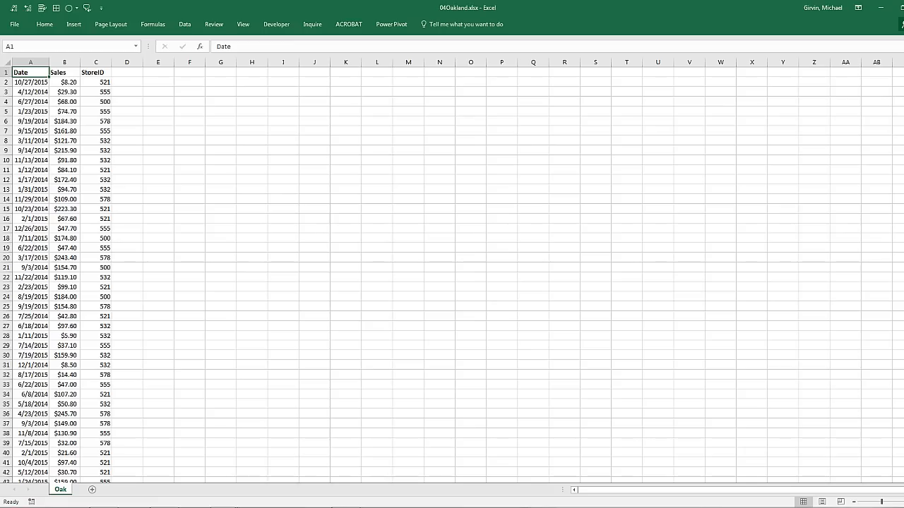
{"action": "key", "text": "ctrl+w"}
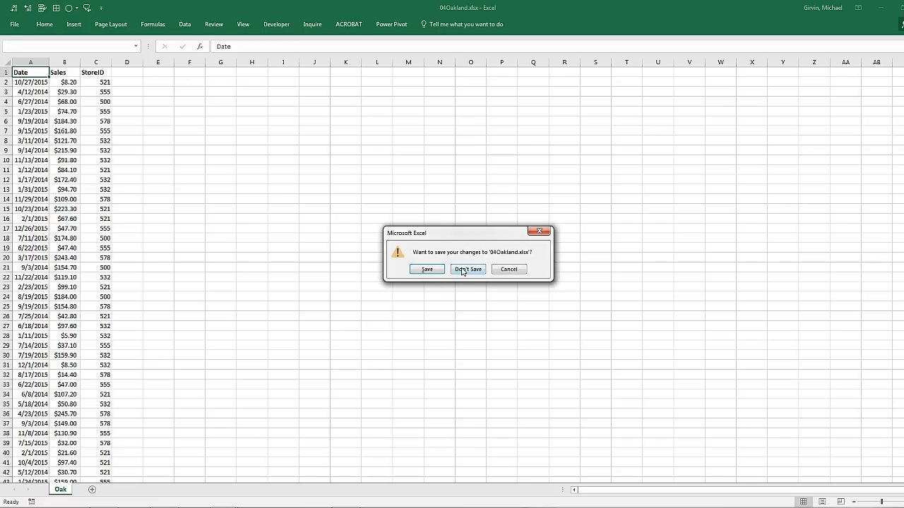
{"action": "left_click", "coordinate": [468, 269]}
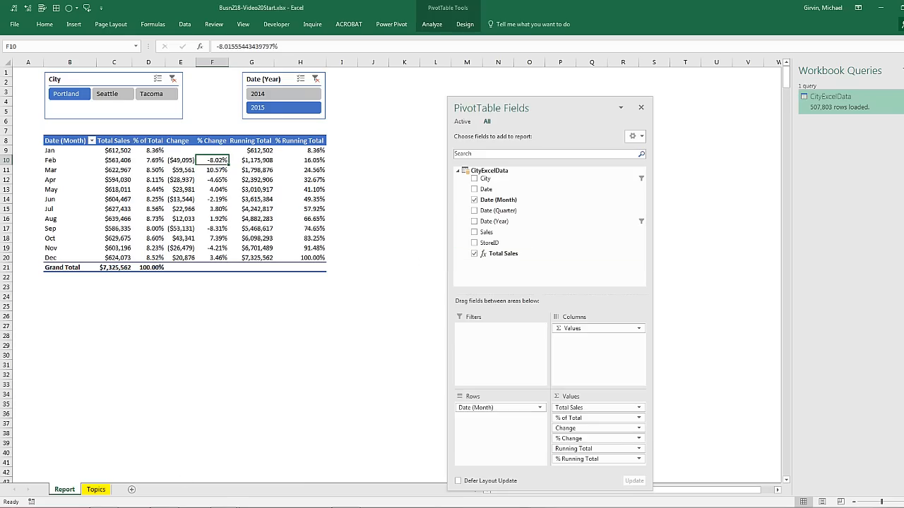
Switch to Windows Explorer, examine the contents of the Start folder, and return to its parent folder
{"action": "key", "text": "alt+Tab"}
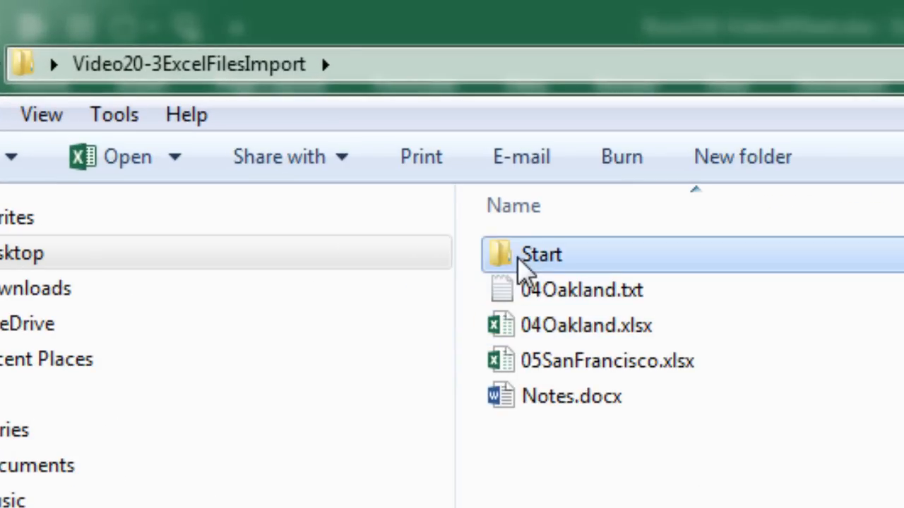
{"action": "double_click", "coordinate": [185, 74]}
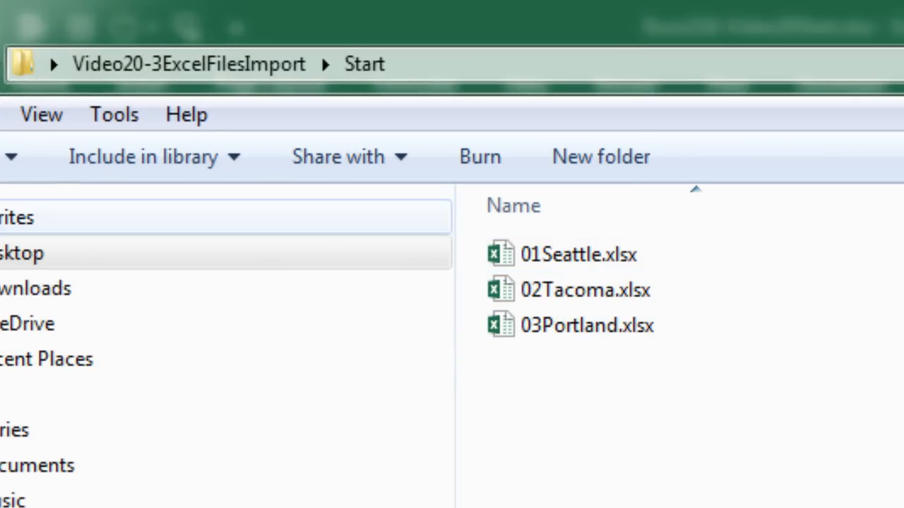
{"action": "key", "text": "alt+Left"}
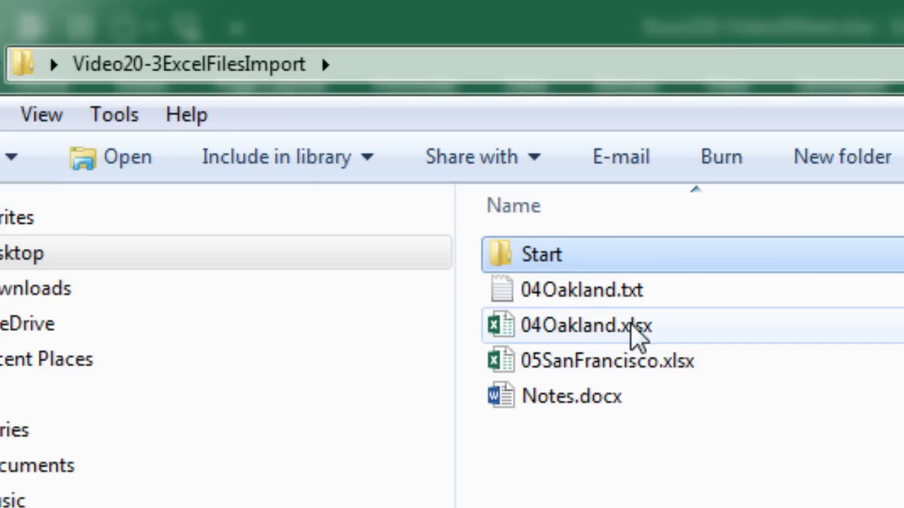
Copy 04Oakland.txt, 04Oakland.xlsx, 05SanFrancisco.xlsx and Notes.docx into the Start folder
{"action": "left_click", "coordinate": [591, 302]}
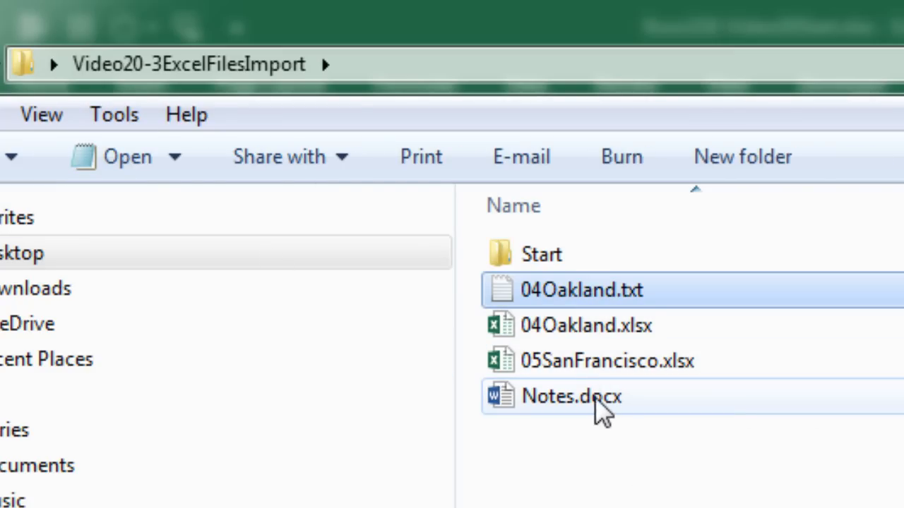
{"action": "left_click", "coordinate": [598, 401], "text": "shift"}
{"action": "key", "text": "ctrl+c"}
{"action": "double_click", "coordinate": [549, 260]}
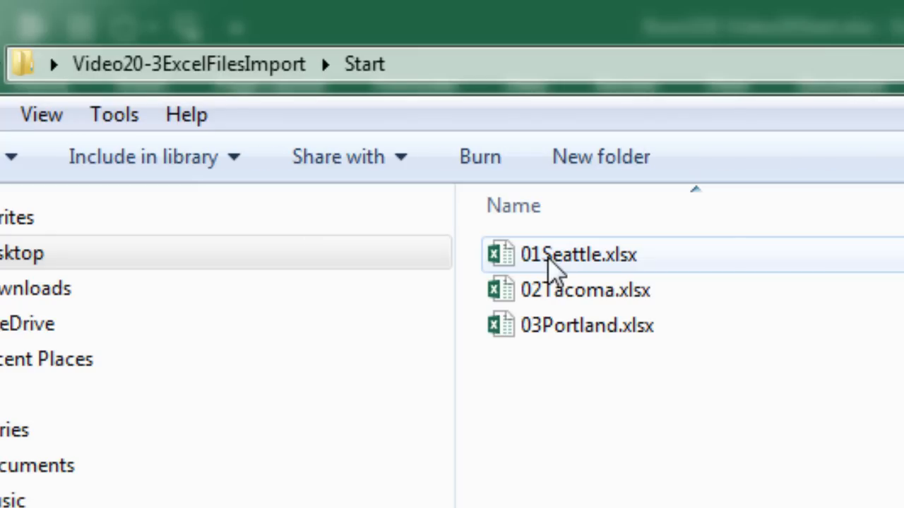
{"action": "key", "text": "ctrl+v"}
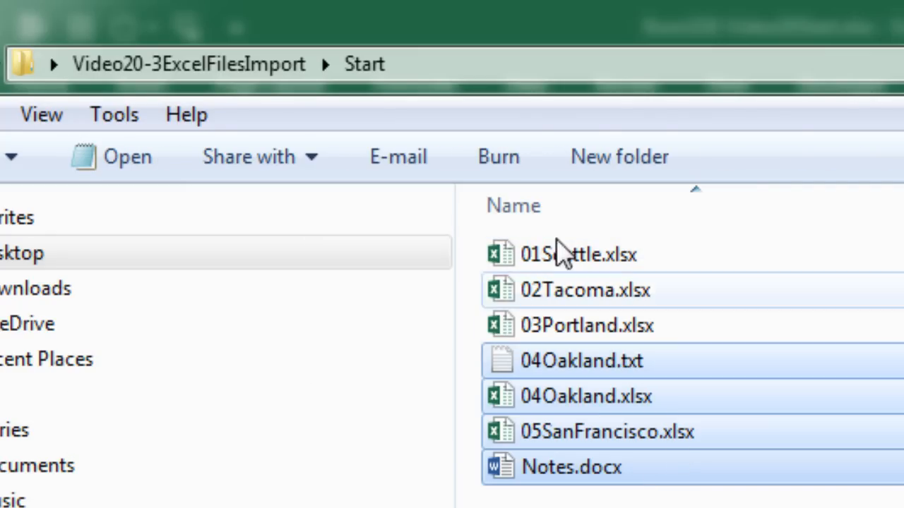
{"action": "left_click", "coordinate": [271, 73]}
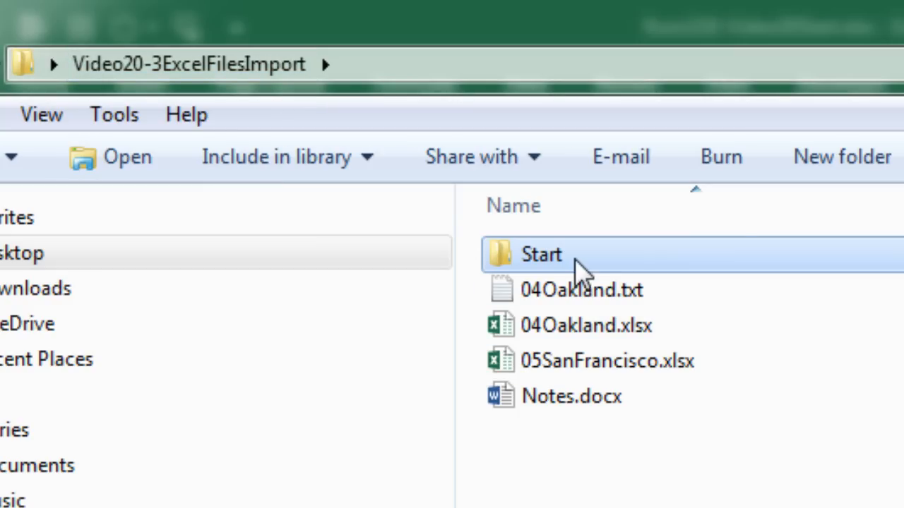
{"action": "key", "text": "F2"}
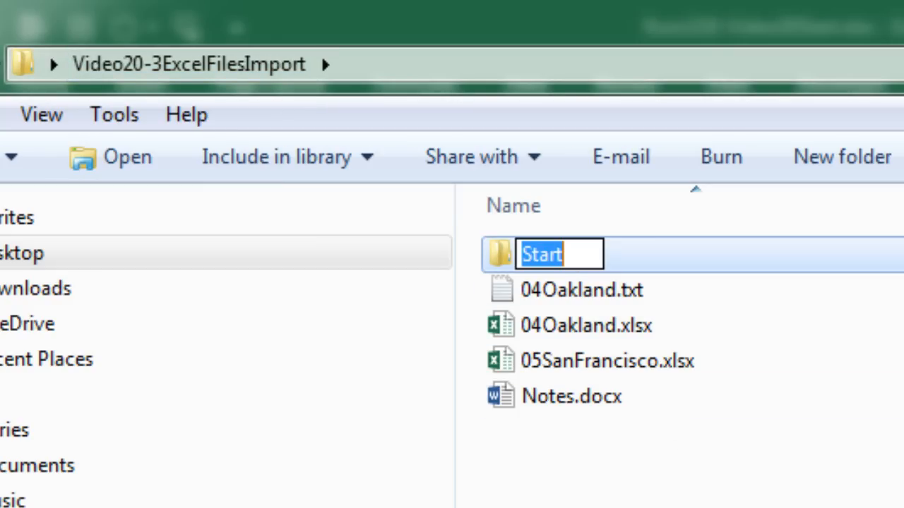
{"action": "double_click", "coordinate": [505, 262]}
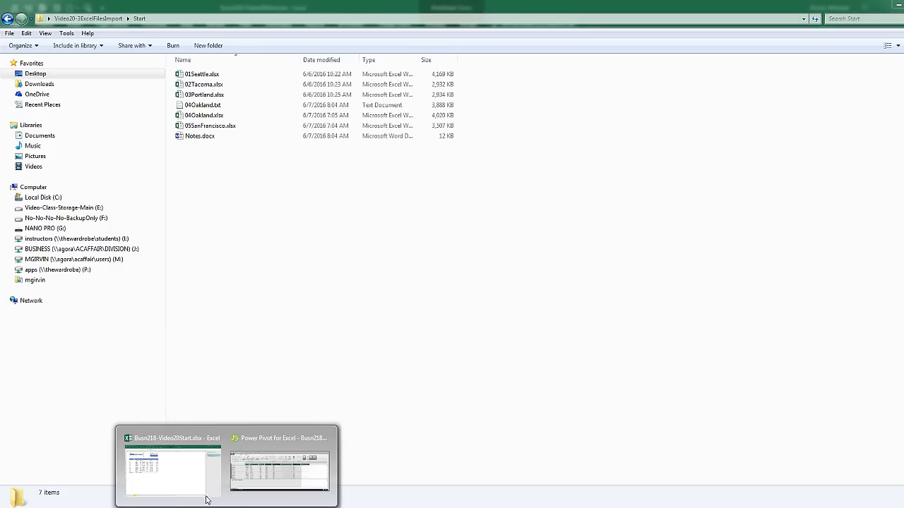
Switch to the Busn218-Video20Start.xlsx workbook in Excel and refresh all its data connections to load the added city files
{"action": "left_click", "coordinate": [190, 487]}
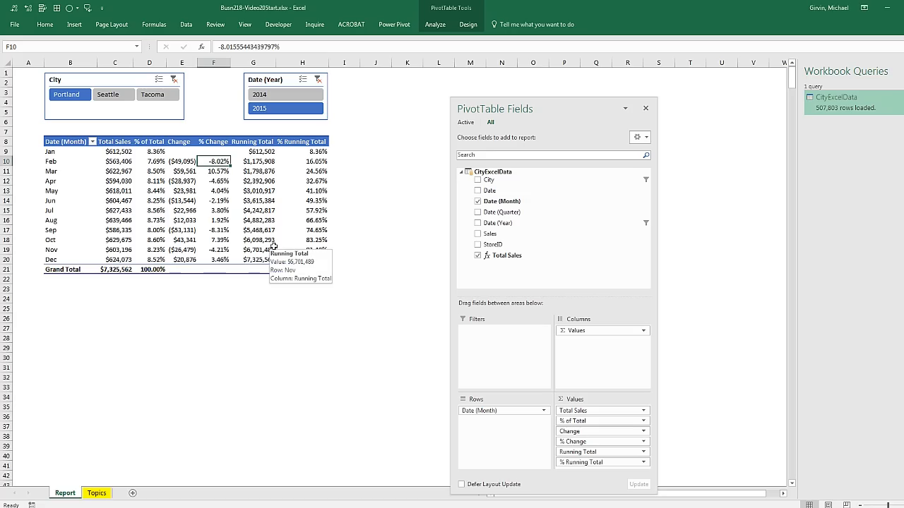
{"action": "left_click", "coordinate": [188, 25]}
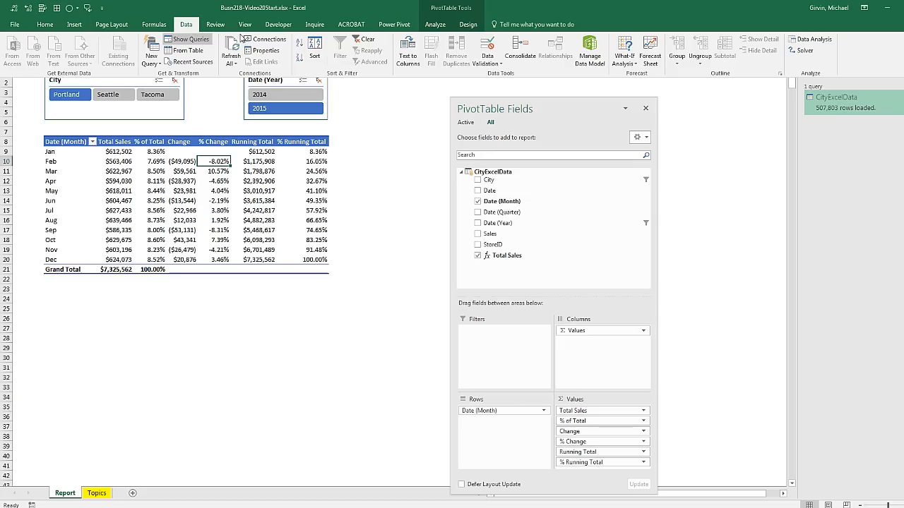
{"action": "left_click", "coordinate": [236, 63]}
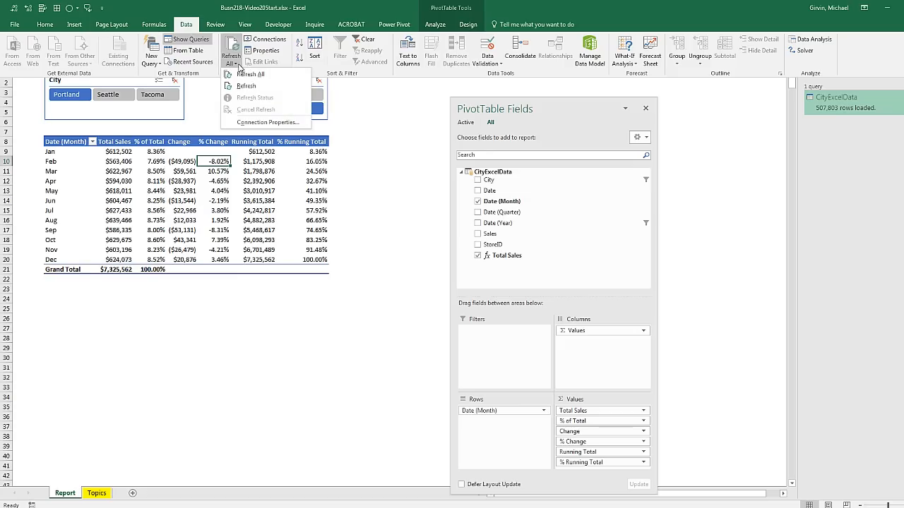
{"action": "left_click", "coordinate": [238, 68]}
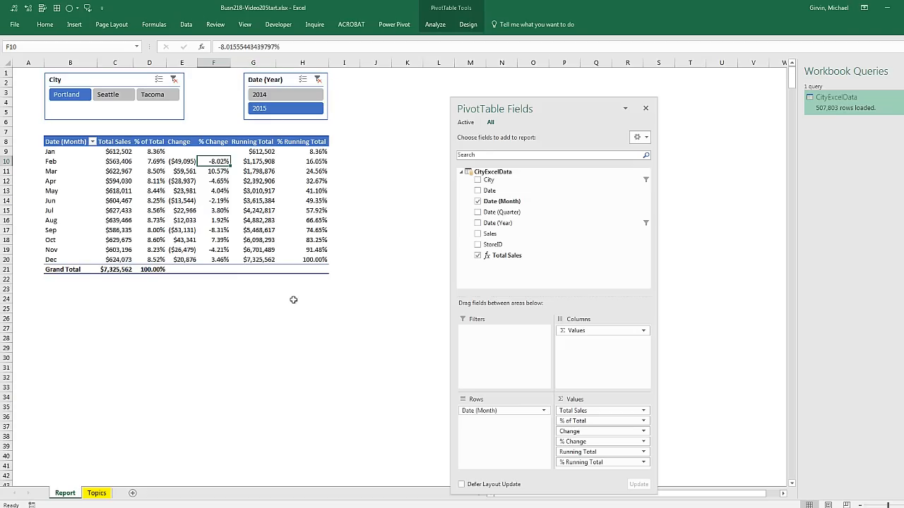
{"action": "left_click", "coordinate": [201, 310]}
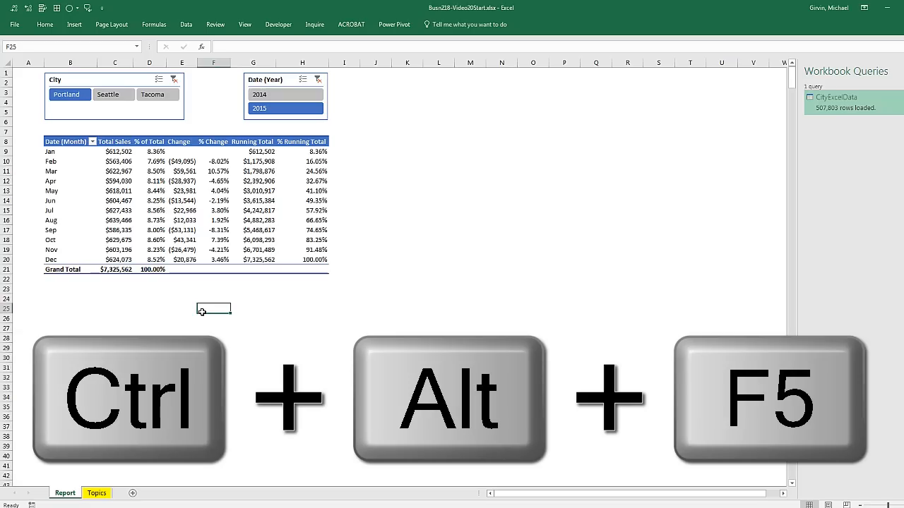
{"action": "key", "text": "ctrl+alt+F5"}
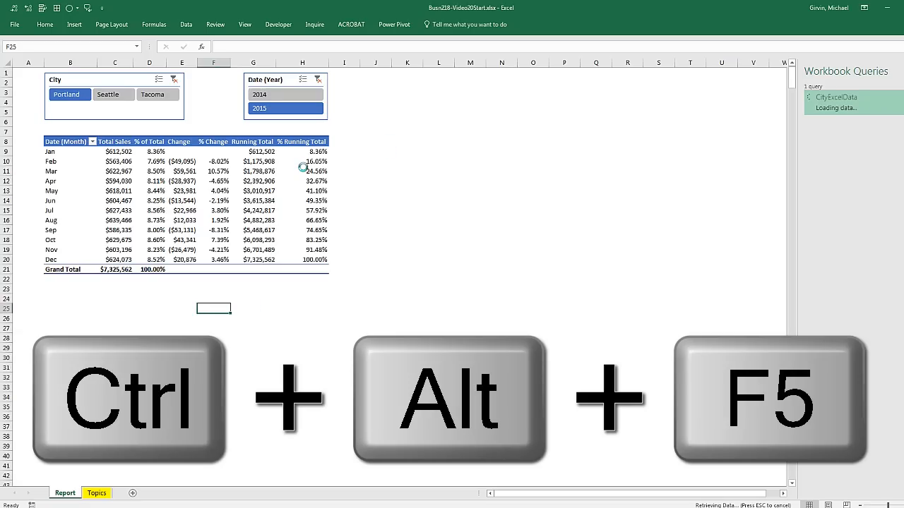
{"action": "left_click", "coordinate": [363, 95]}
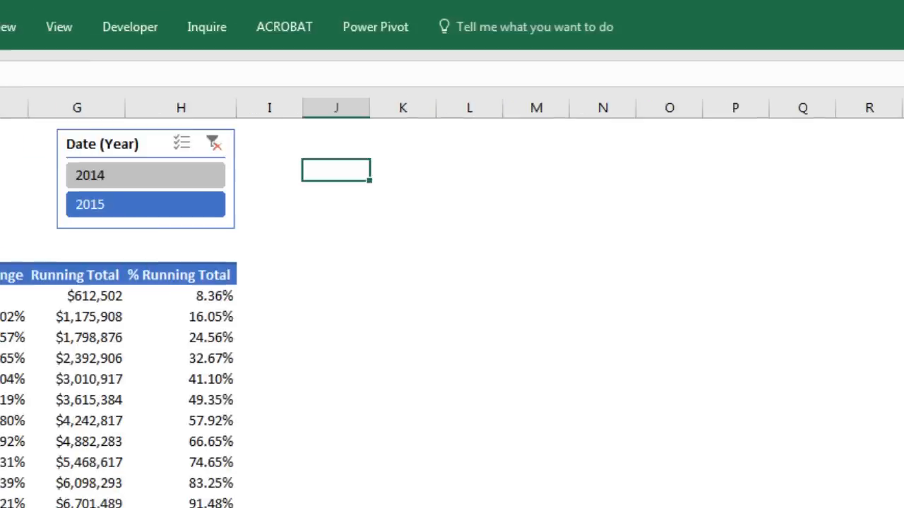
Filter the PivotTable by SanFrancisco and then Oakland, and widen the City slicer so the full city names fit
{"action": "left_click", "coordinate": [283, 170]}
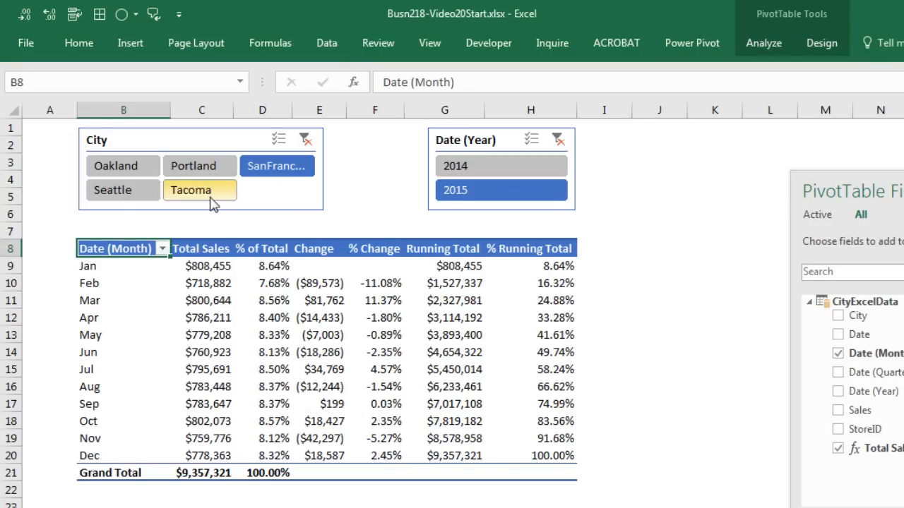
{"action": "left_click", "coordinate": [124, 167]}
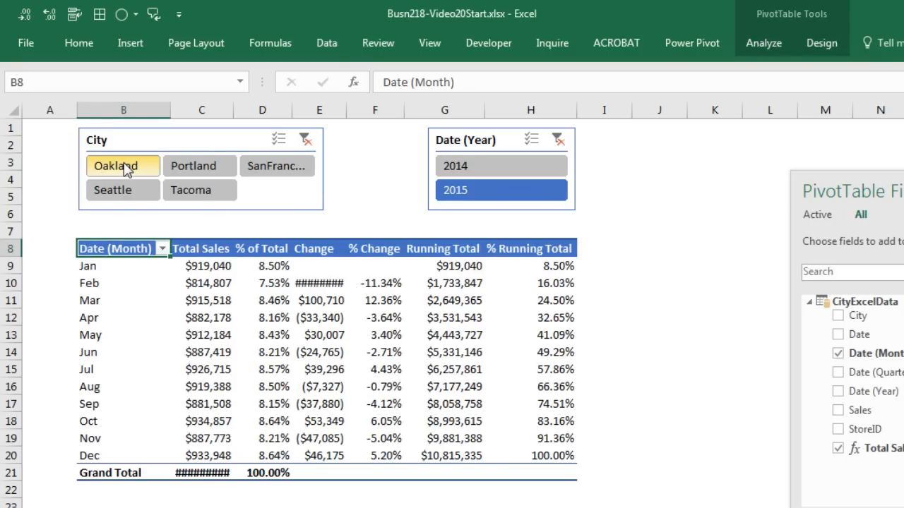
{"action": "left_click", "coordinate": [324, 171]}
{"action": "left_click_drag", "start_coordinate": [337, 169], "coordinate": [356, 169]}
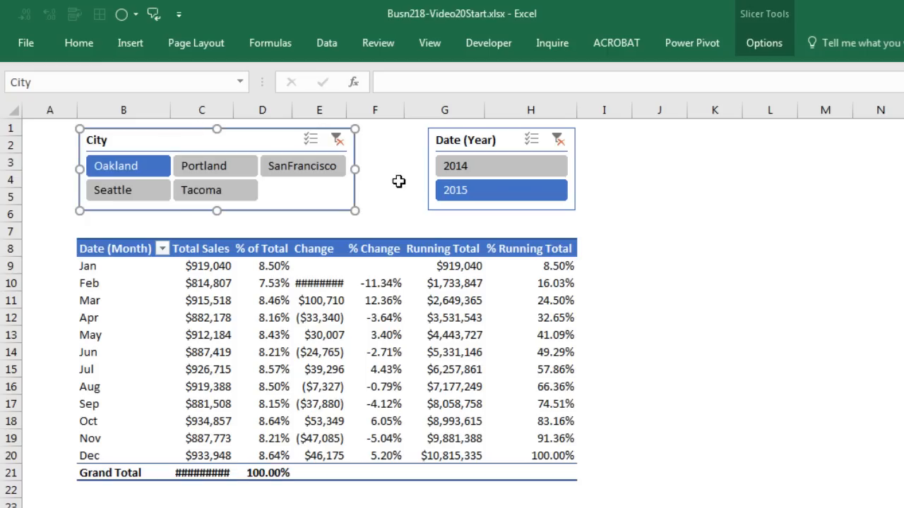
Switch the City slicer through SanFrancisco and Portland, leaving the PivotTable filtered to Tacoma
{"action": "left_click", "coordinate": [270, 168]}
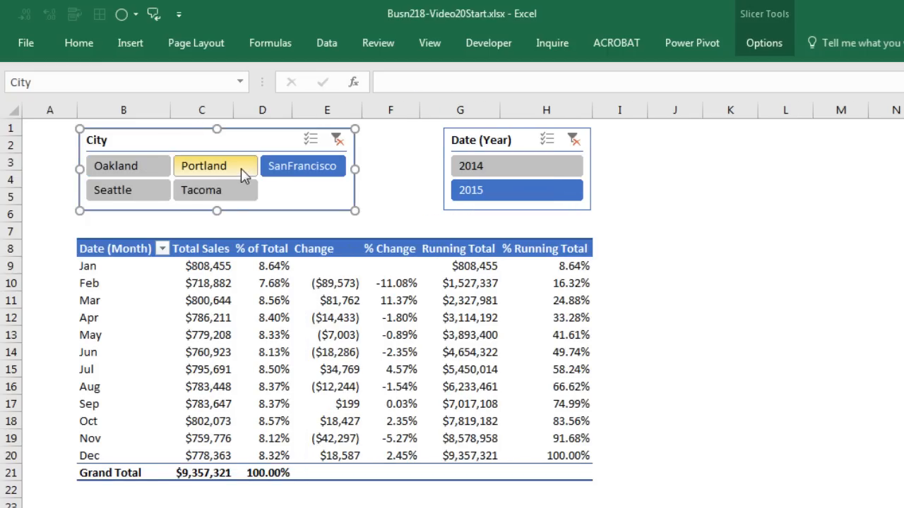
{"action": "left_click", "coordinate": [237, 173]}
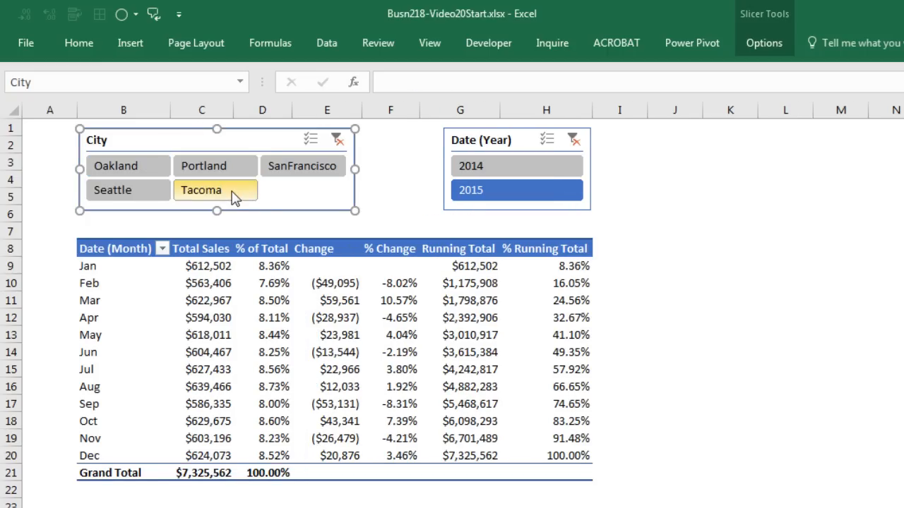
{"action": "left_click", "coordinate": [234, 194]}
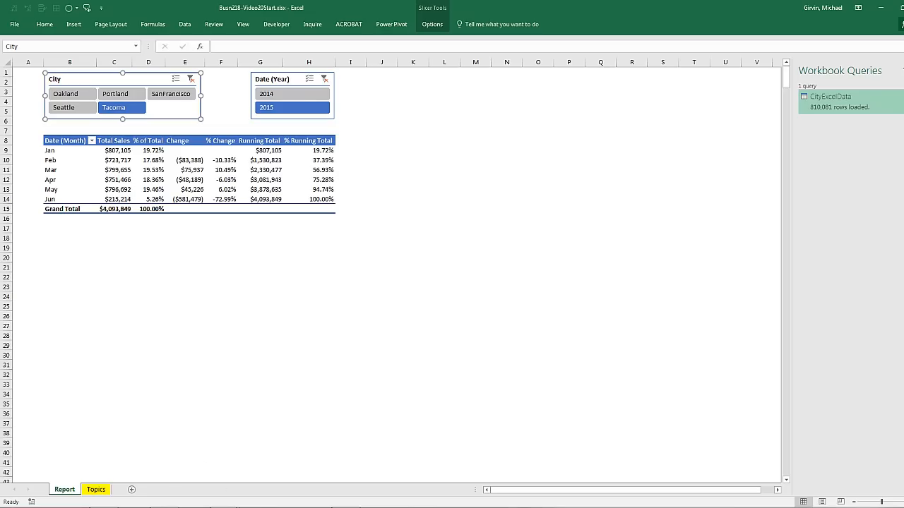
{"action": "left_click", "coordinate": [185, 24]}
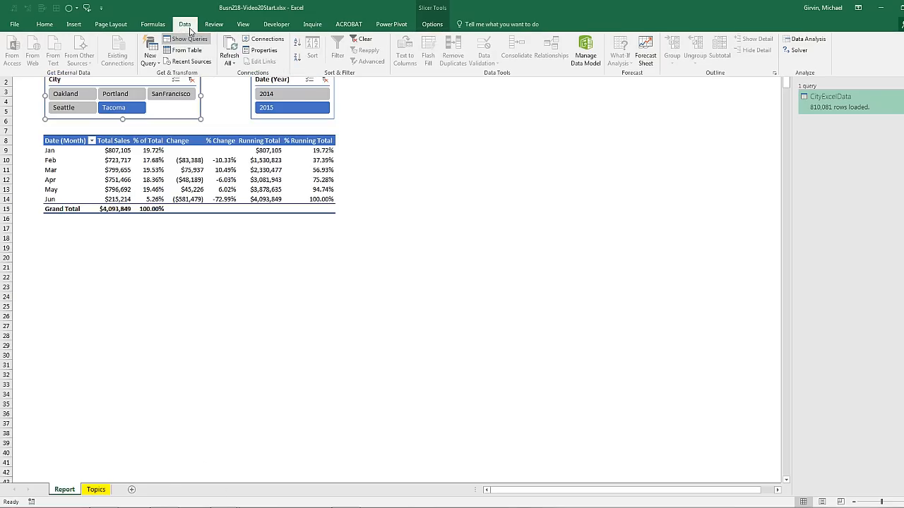
{"action": "left_click", "coordinate": [151, 60]}
{"action": "mouse_move", "coordinate": [190, 84]}
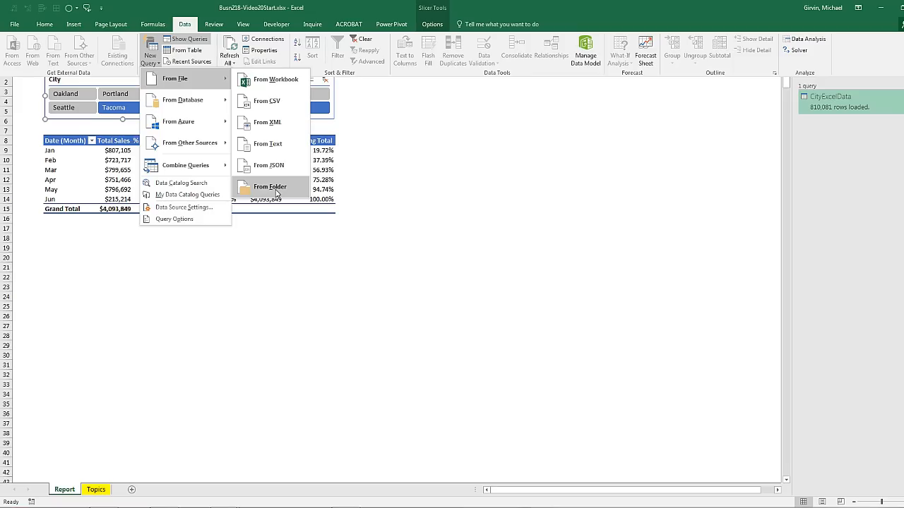